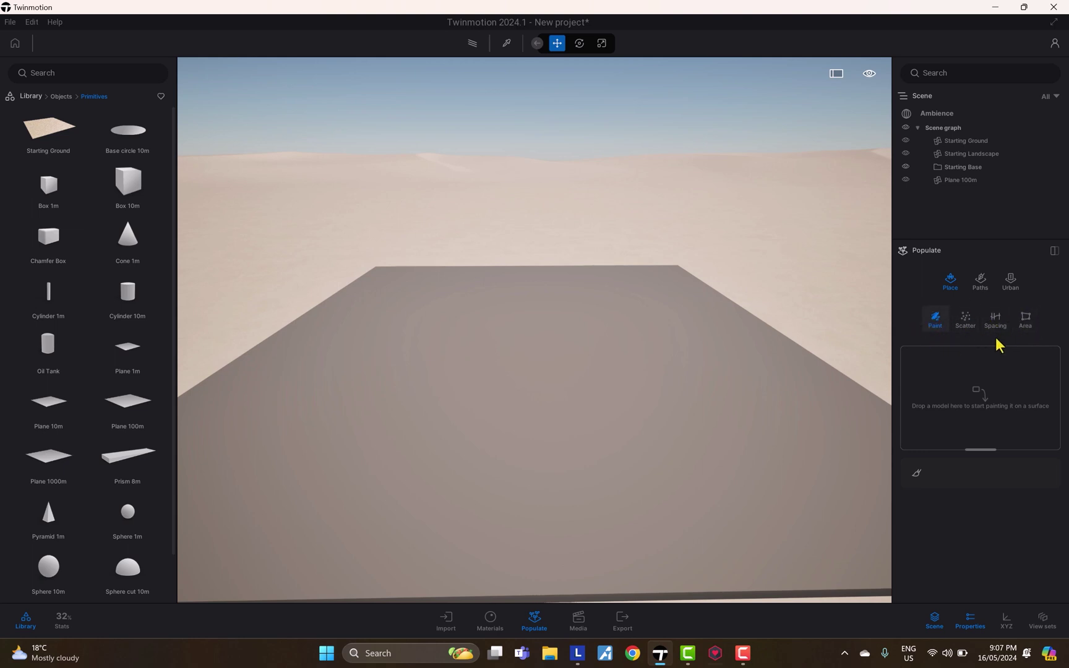
Step: Add the Box 1m primitive to the Populate Paint list as the model for painting on surfaces
scroll(565, 357, down, 2)
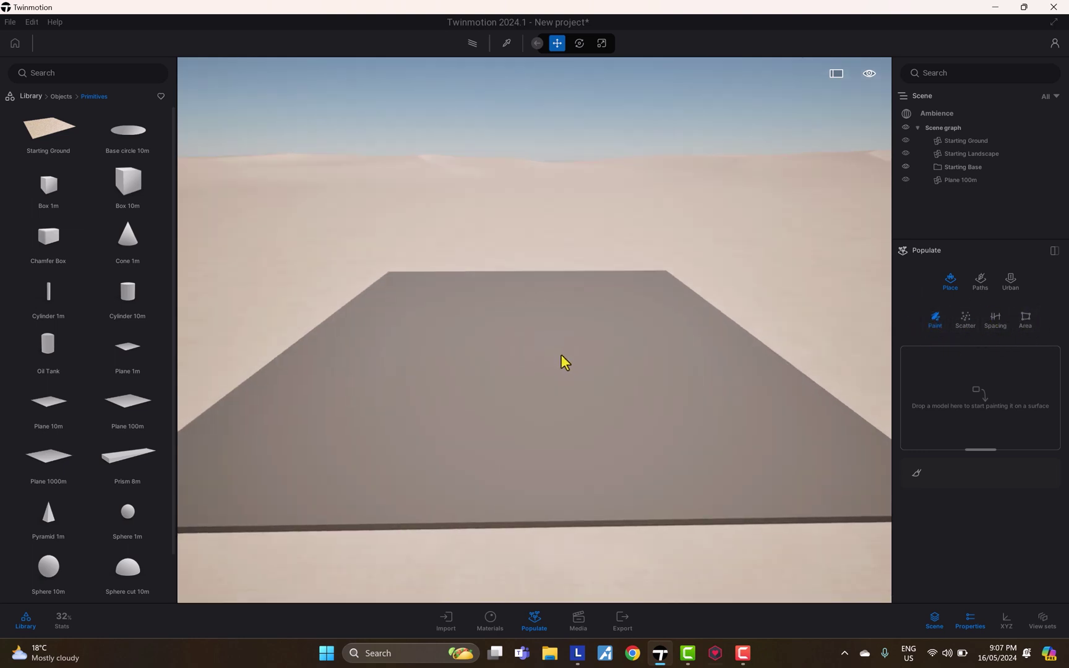
scroll(561, 354, down, 3)
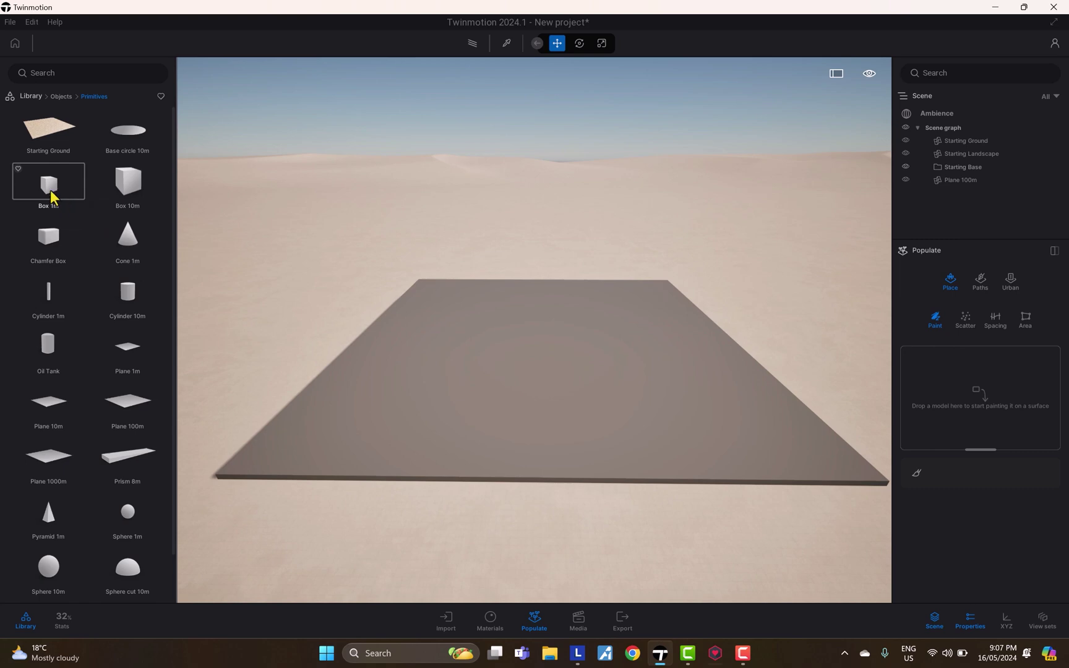
mouse_move(50, 190)
mouse_down()
mouse_move(607, 284)
mouse_move(1011, 381)
mouse_move(977, 386)
mouse_up()
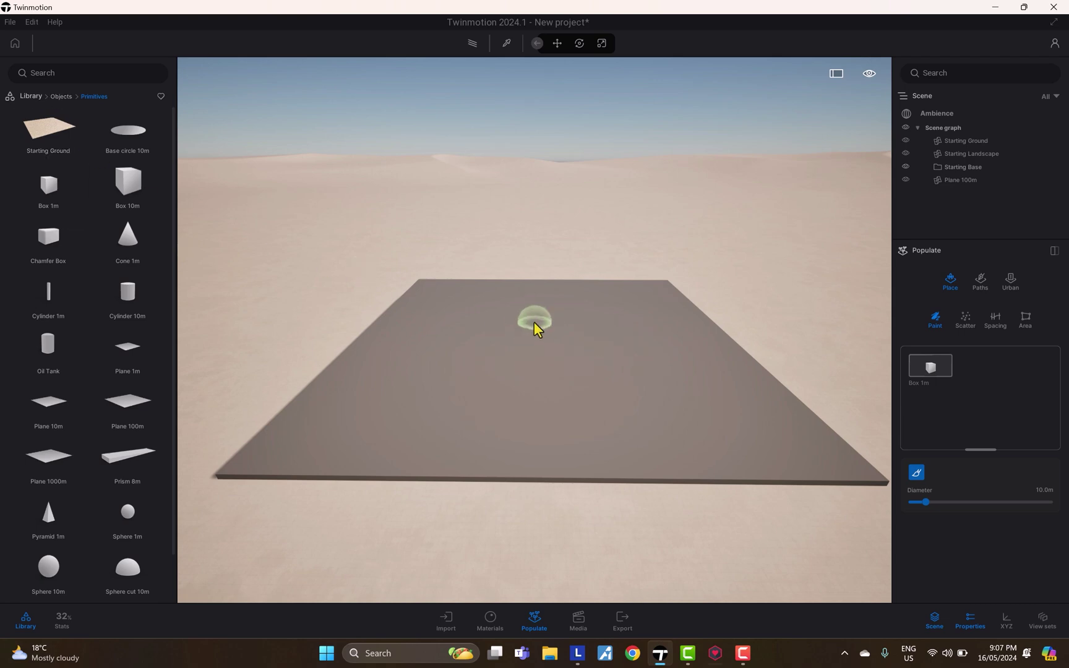
click(59, 97)
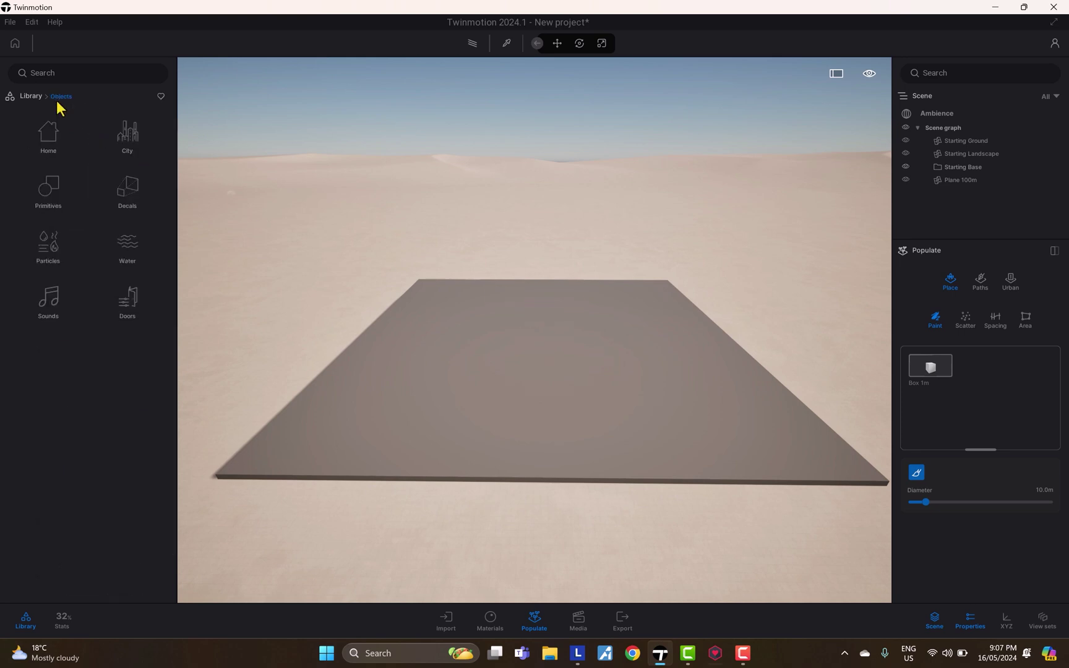
click(34, 98)
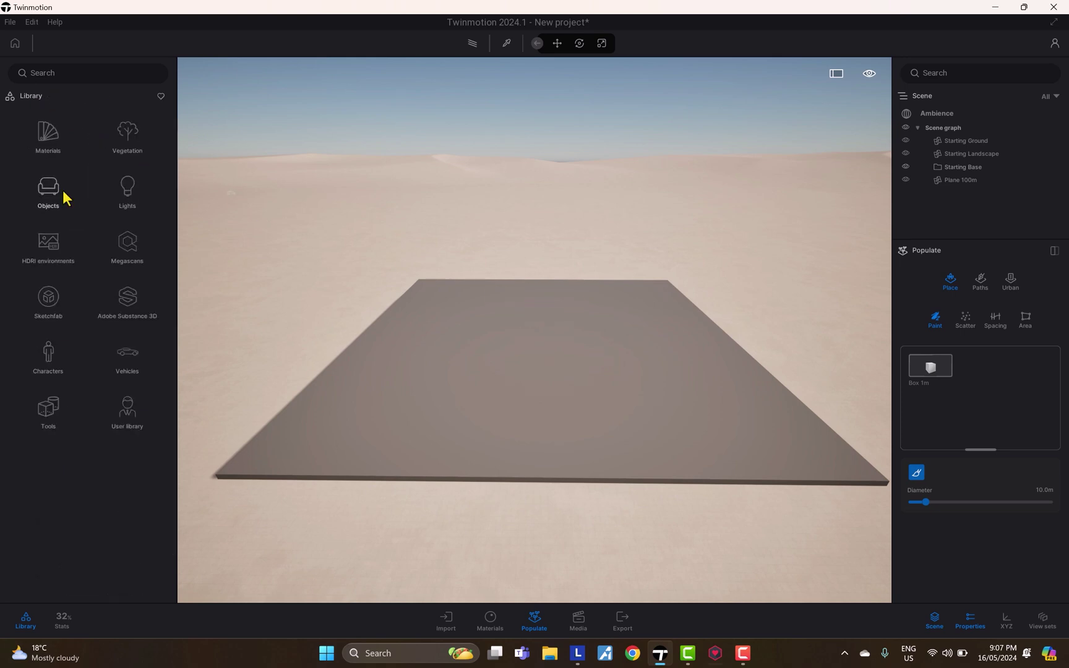
click(48, 356)
drag(114, 220, 34, 108)
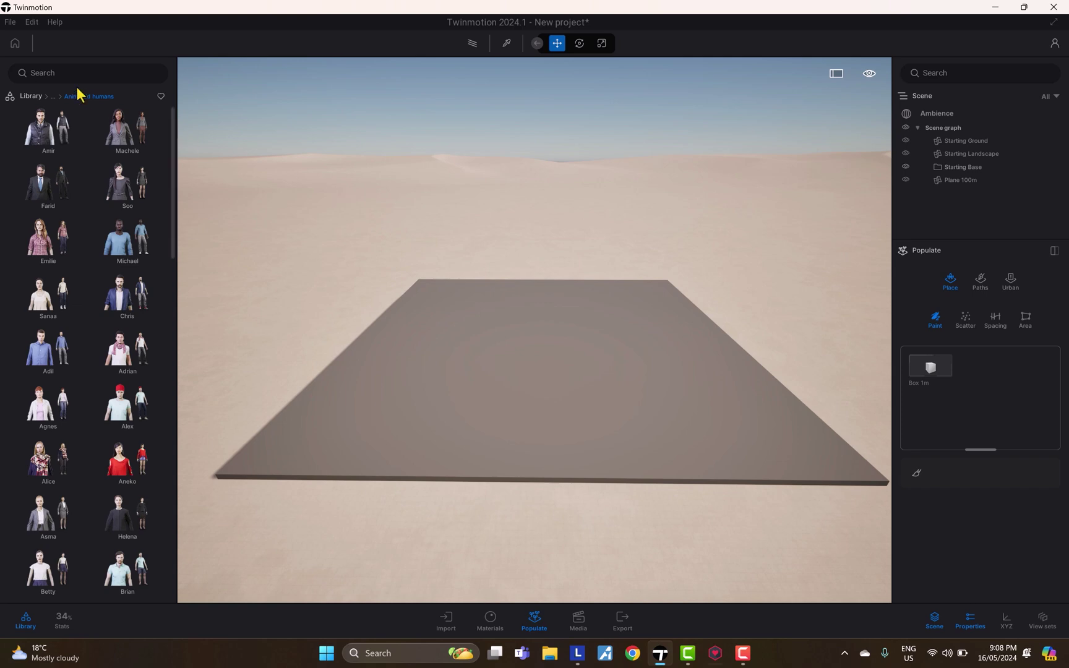
click(55, 97)
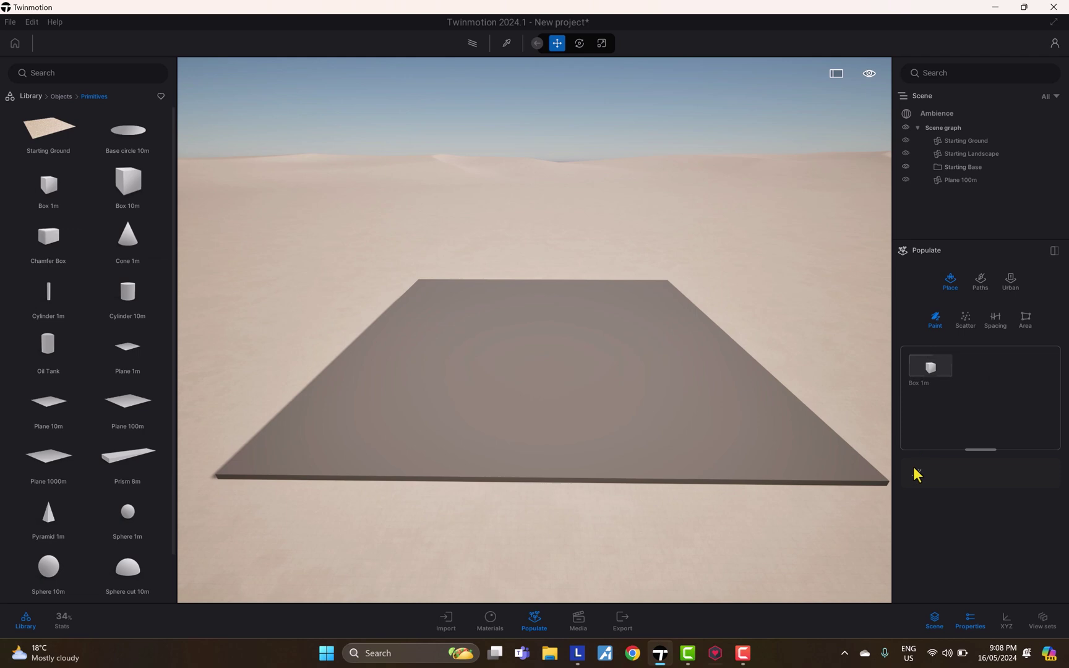
Step: Paint a winding band of 1 m boxes across the middle of the grey plane with the 10 m brush
click(916, 473)
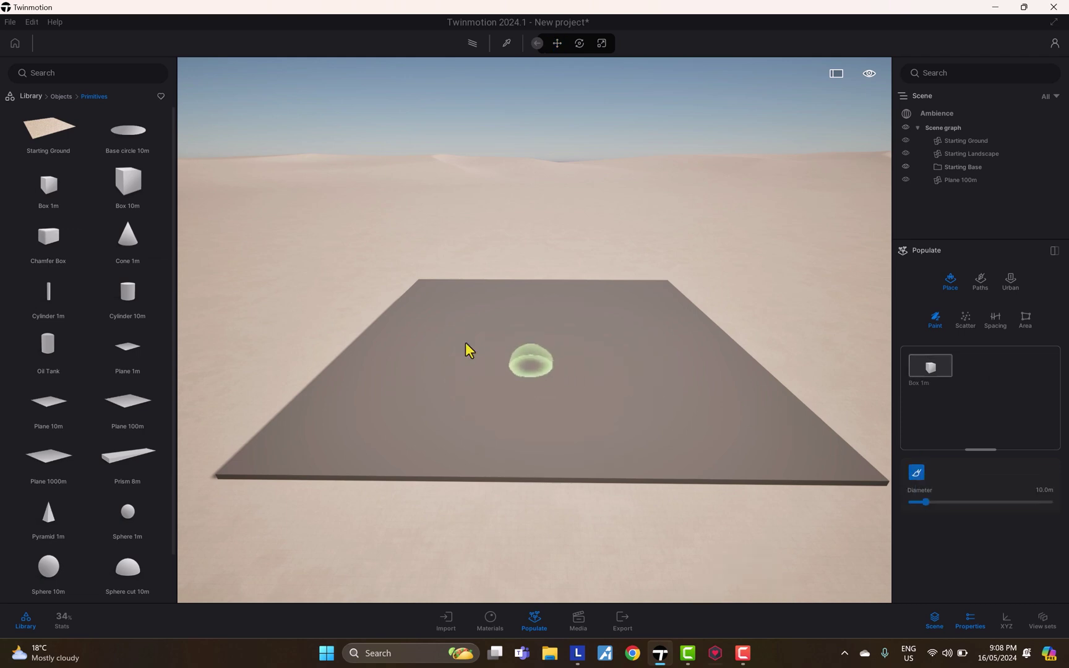
mouse_move(447, 312)
mouse_down()
mouse_move(582, 337)
mouse_move(612, 436)
mouse_move(693, 420)
mouse_move(690, 445)
mouse_up()
scroll(689, 445, up, 3)
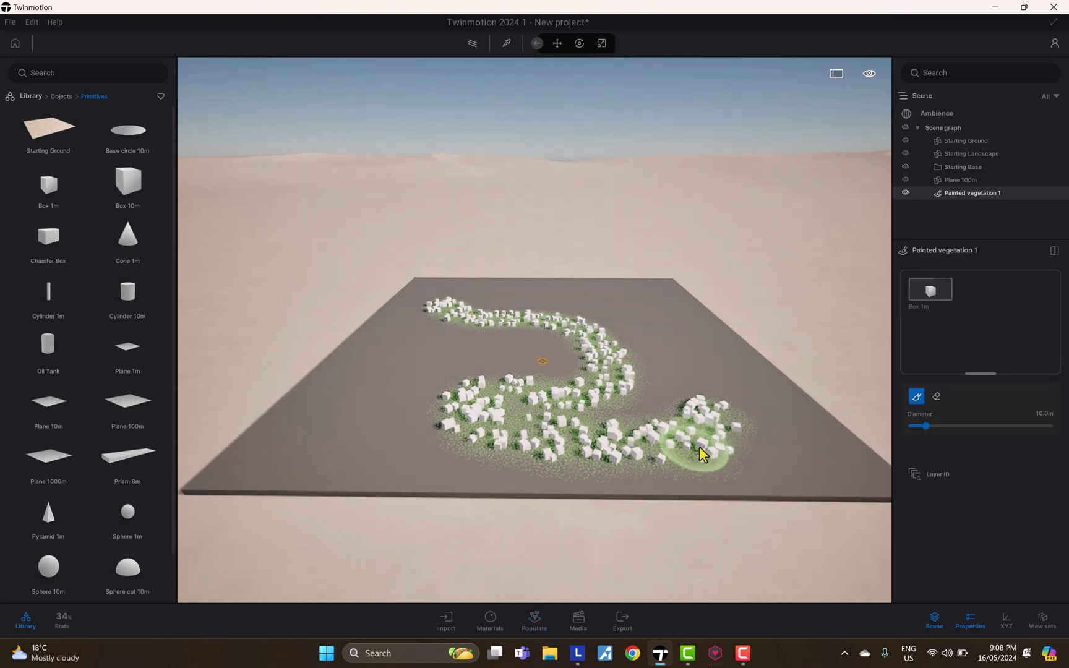
Step: Set the brush diameter to 27.7 m and paint wider patches of boxes on both sides of the plane
mouse_move(926, 426)
mouse_down()
mouse_move(960, 425)
mouse_move(949, 425)
mouse_up()
mouse_move(727, 334)
mouse_down()
mouse_move(694, 343)
mouse_move(649, 390)
mouse_move(357, 420)
mouse_move(441, 291)
mouse_move(511, 457)
mouse_up()
scroll(515, 457, up, 3)
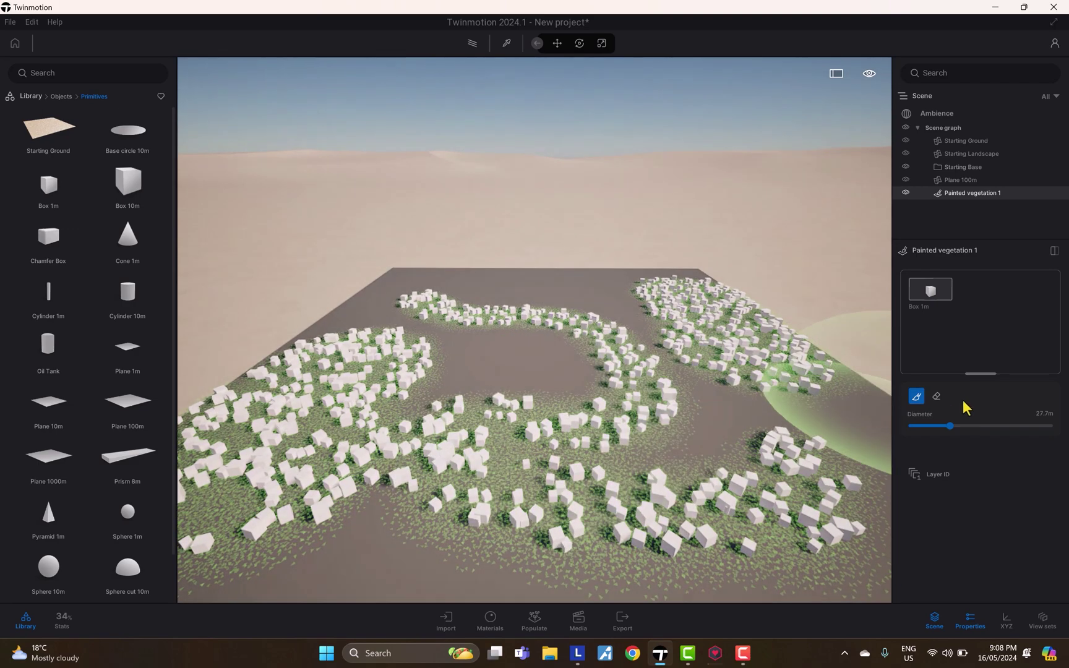
Step: Erase all the painted boxes from the plane with the 27.7 m eraser
click(936, 397)
mouse_move(711, 428)
mouse_down()
mouse_move(749, 443)
mouse_move(293, 417)
mouse_move(406, 346)
mouse_move(496, 310)
mouse_move(688, 331)
mouse_move(677, 310)
mouse_move(654, 337)
mouse_move(670, 353)
mouse_up()
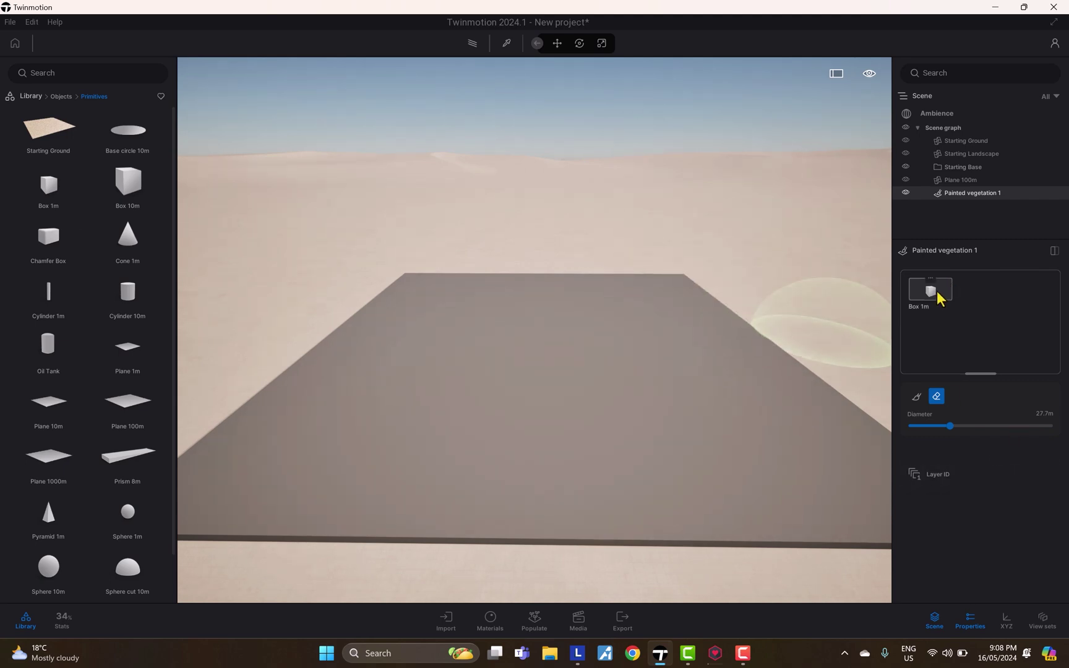
key(Escape)
Step: Scatter the Box 1m and Cylinder 1m primitives over the whole grey plane
click(964, 321)
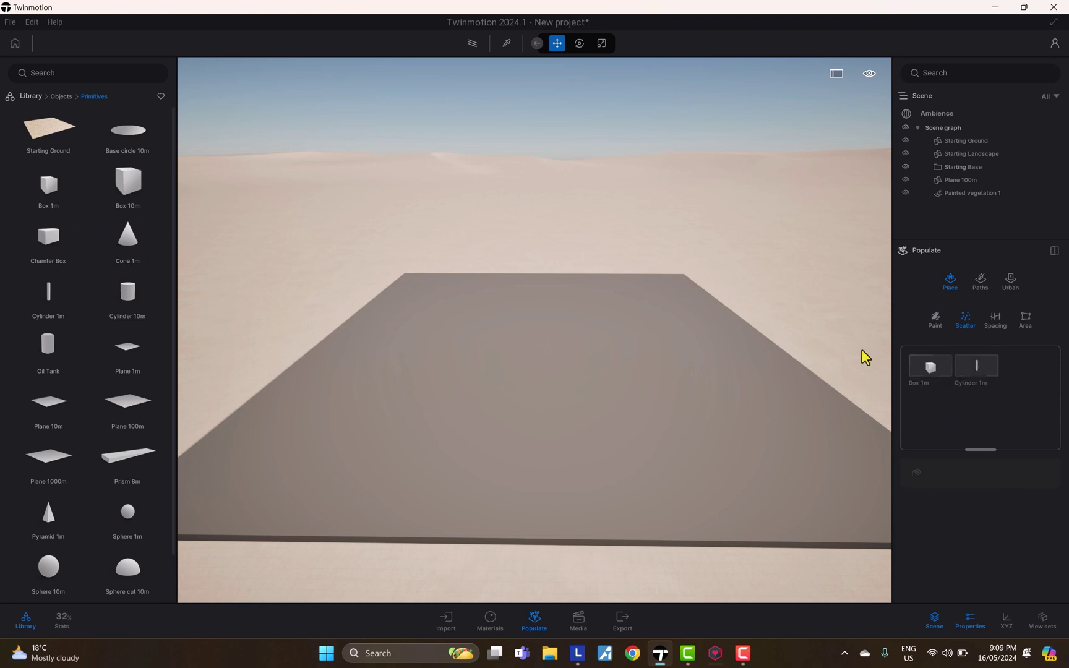
click(917, 472)
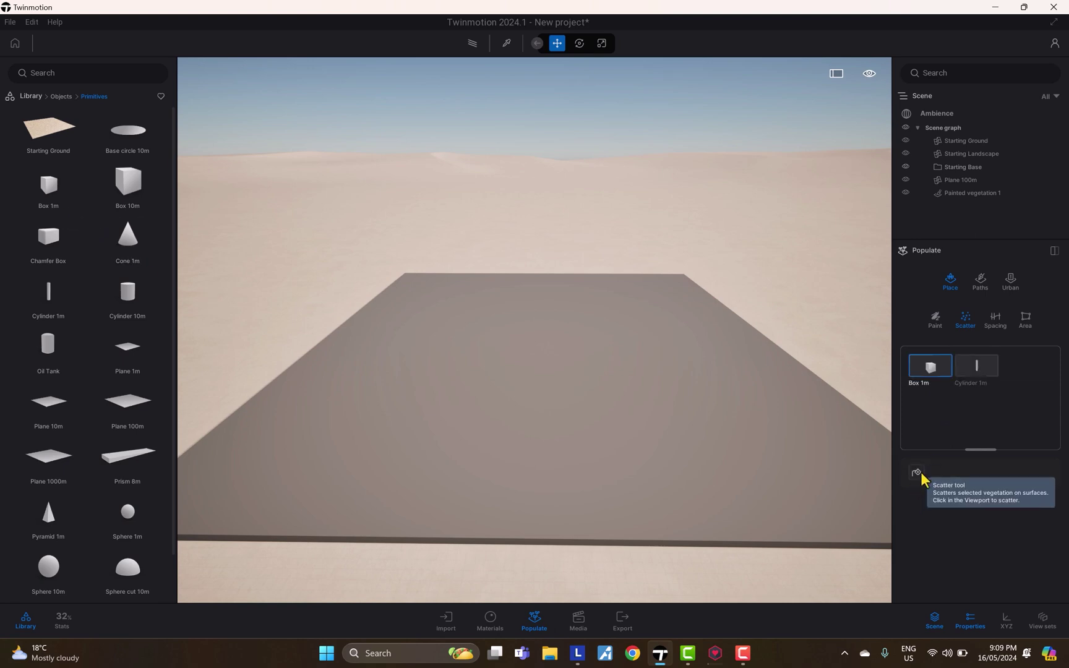
click(959, 374)
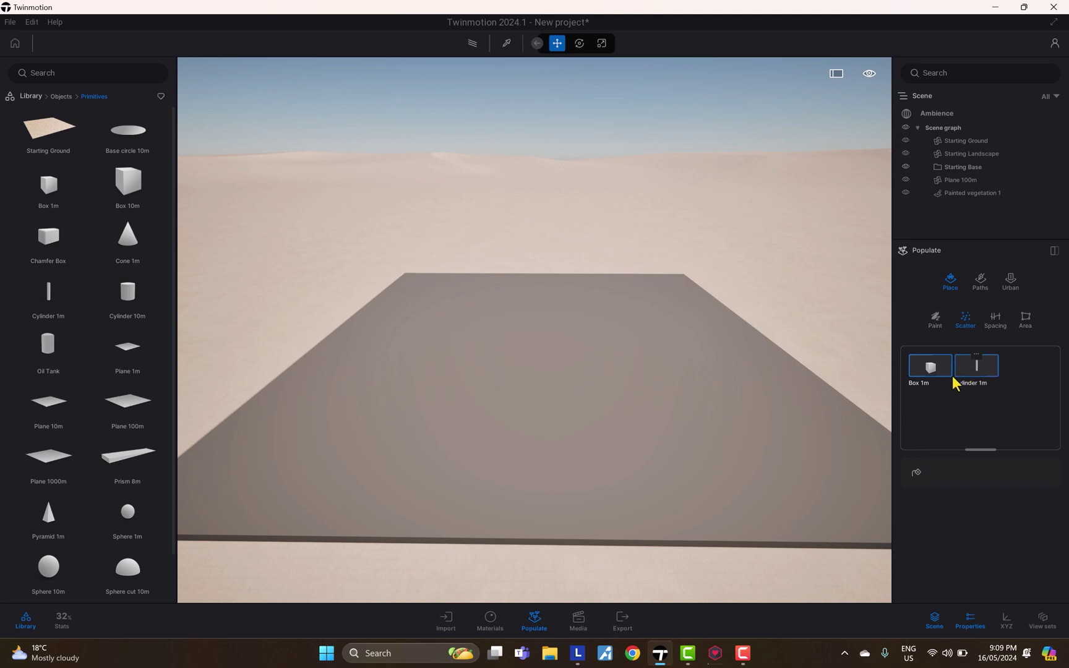
click(916, 473)
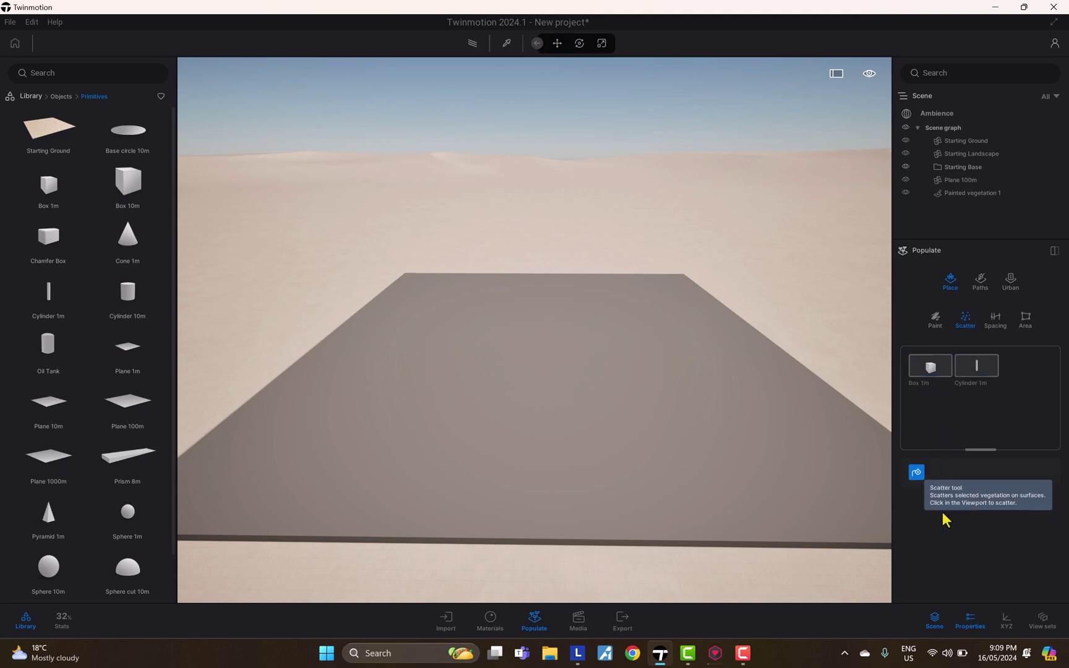
click(593, 378)
right_drag(692, 457, 673, 478)
key(Escape)
Step: Unscatter only the Box 1m objects from the plane, keeping the cylinders, and scatter a fresh set of boxes
click(931, 293)
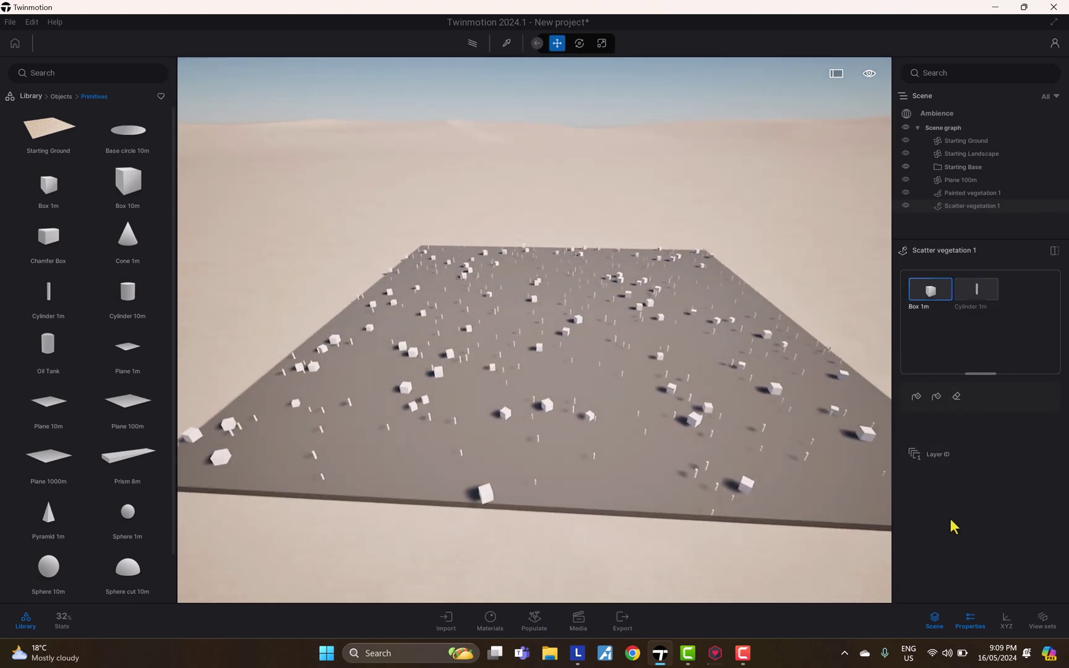
click(936, 397)
click(651, 399)
click(697, 409)
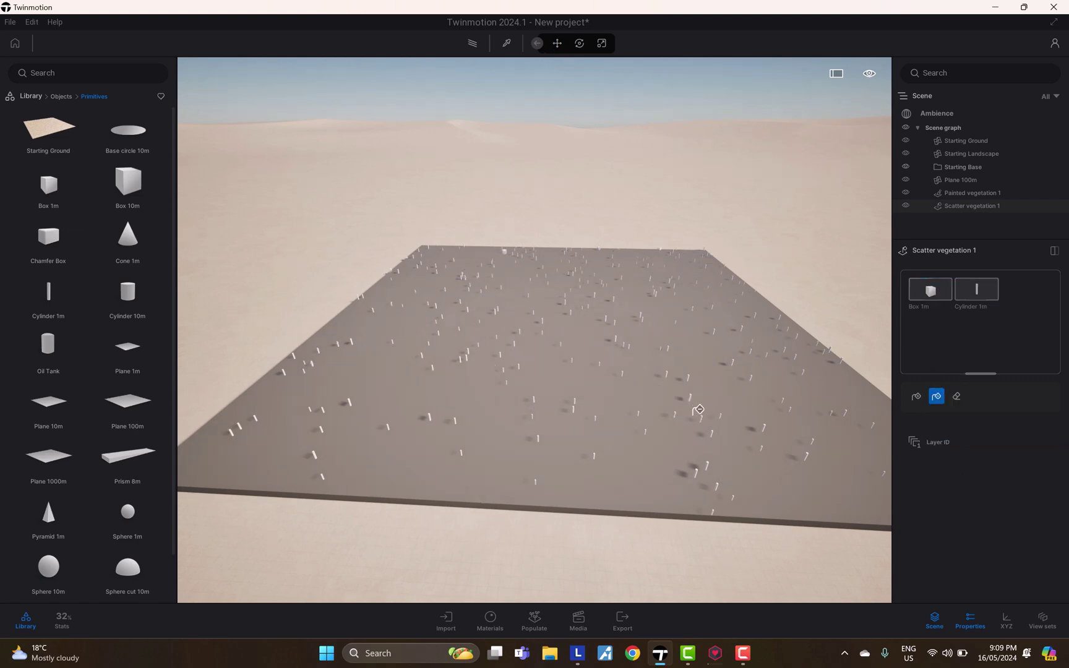
click(532, 358)
Step: Erase the scattered cylinders and boxes from the whole plane with the 27.7 m eraser
click(956, 397)
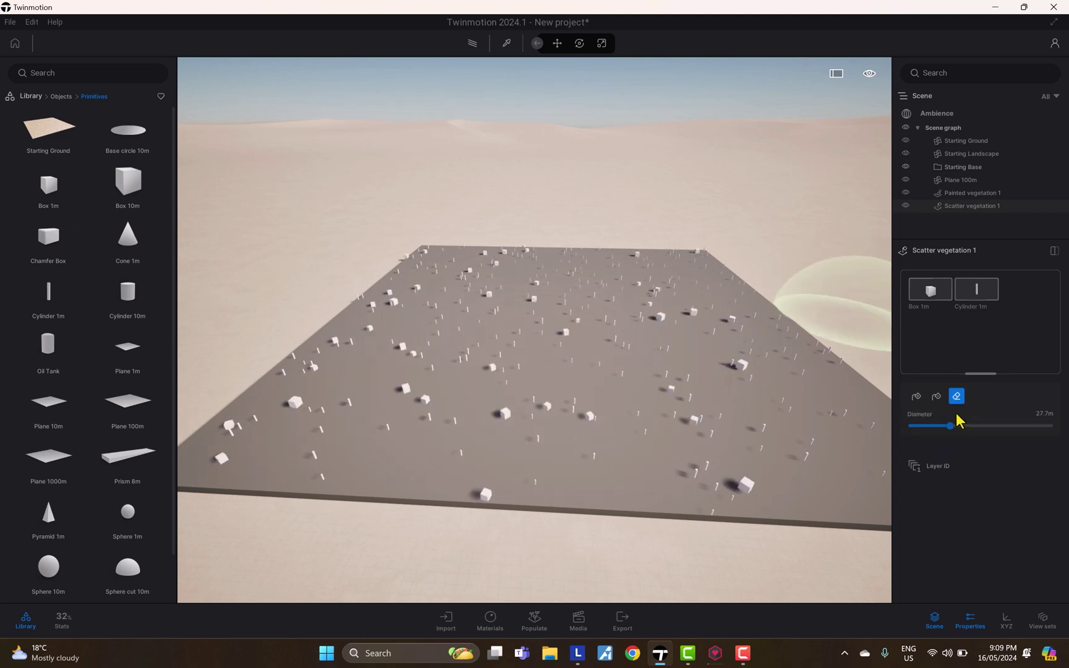
mouse_move(766, 450)
mouse_down()
mouse_move(754, 337)
mouse_move(734, 334)
mouse_move(674, 250)
mouse_up()
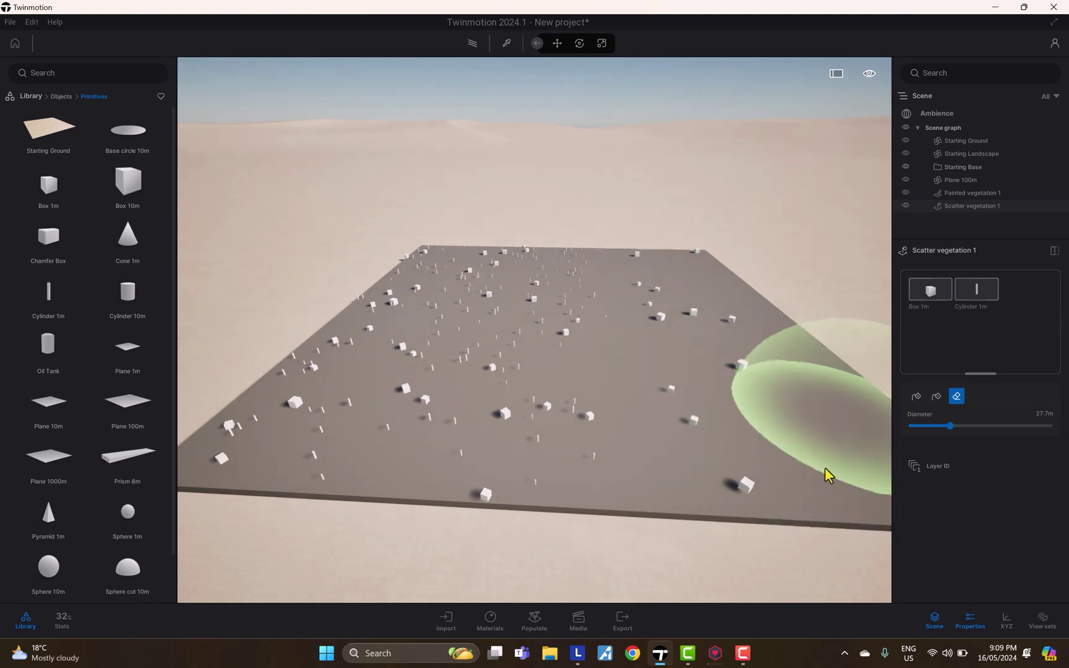
mouse_move(632, 382)
mouse_down()
mouse_move(621, 197)
mouse_move(739, 489)
mouse_move(358, 310)
mouse_up()
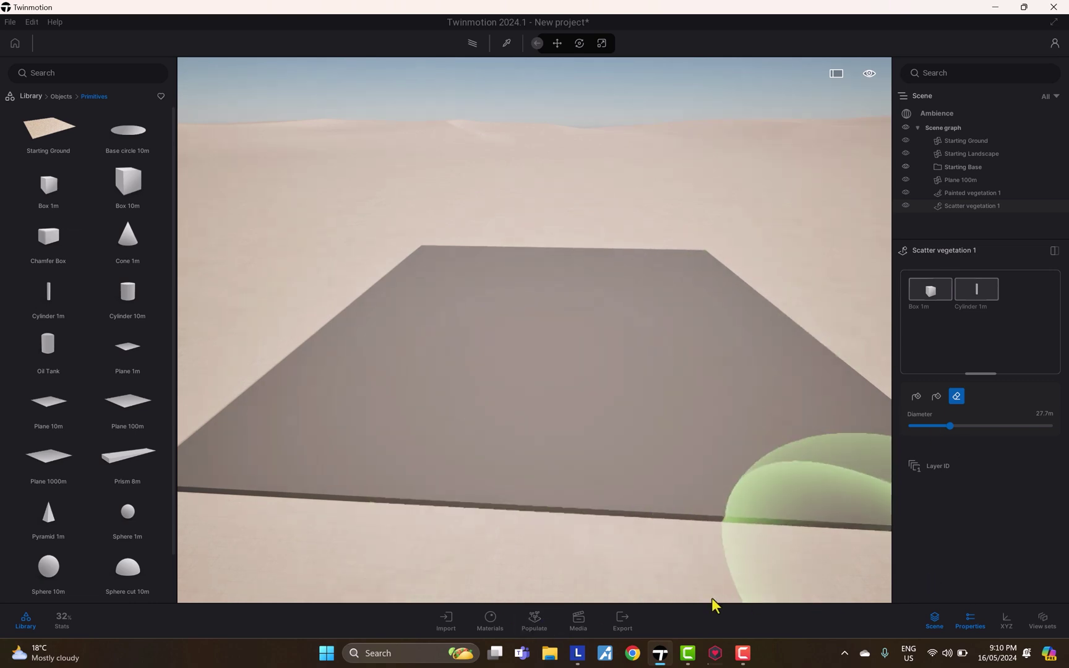
Step: Draw an open zigzag Spacing path across the plane that places Box 1m and Cylinder 1m along it
click(538, 623)
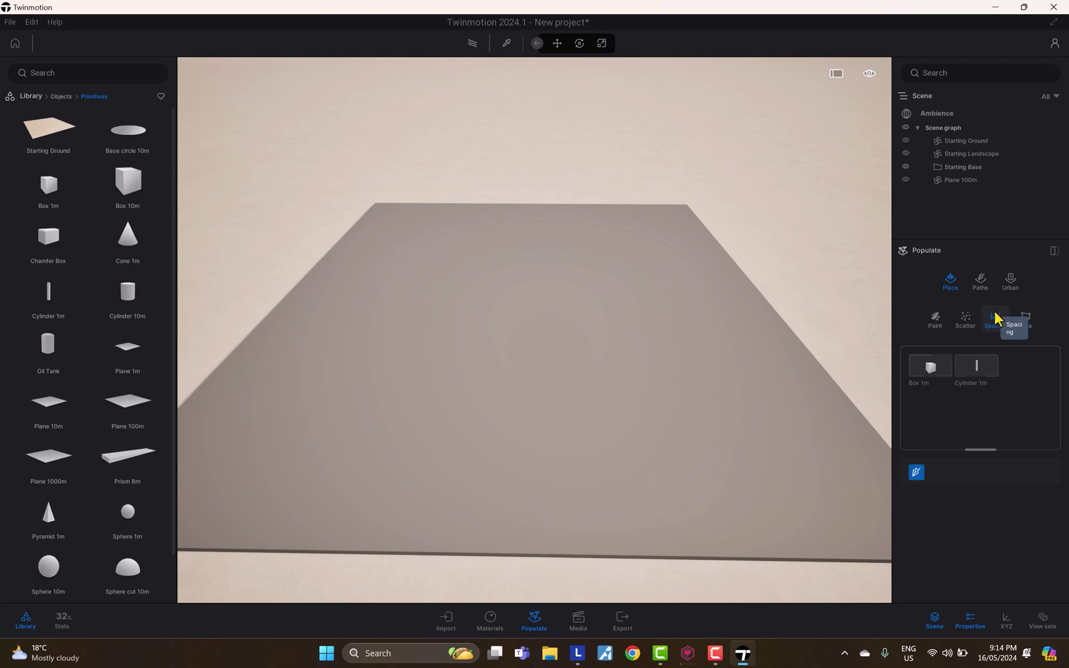
click(968, 368)
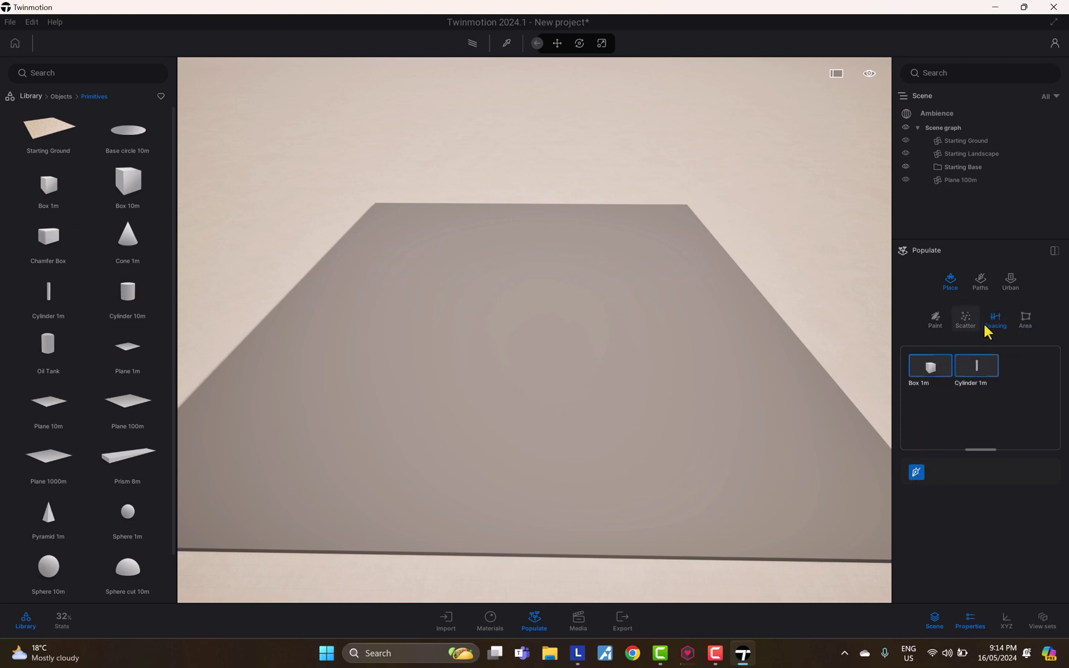
click(335, 334)
click(365, 369)
click(610, 410)
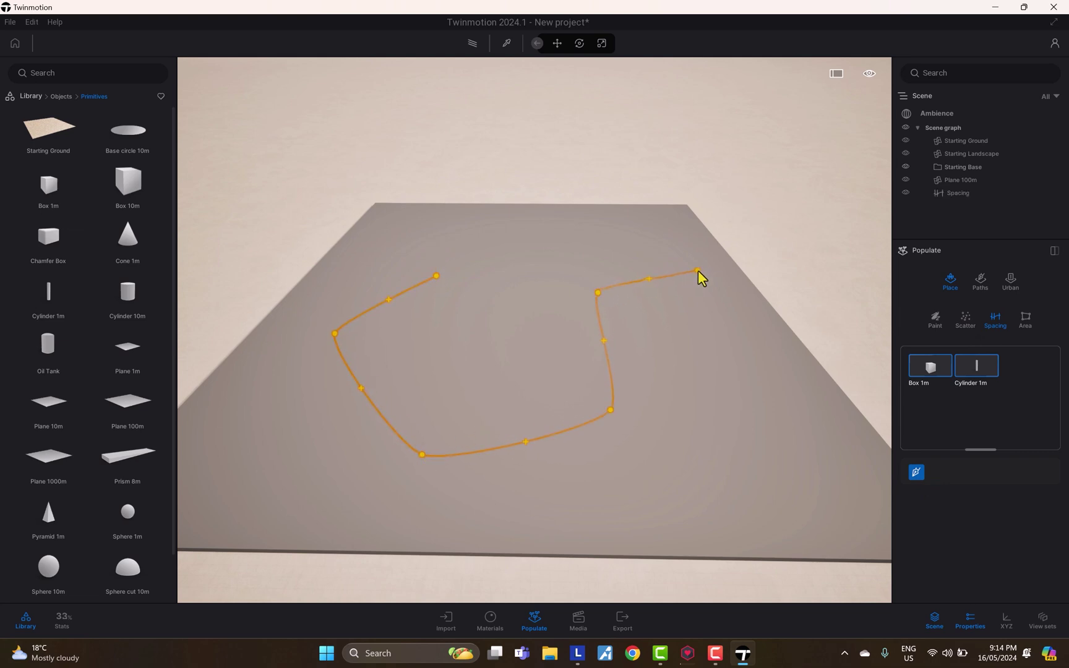
click(645, 224)
click(772, 439)
key(Escape)
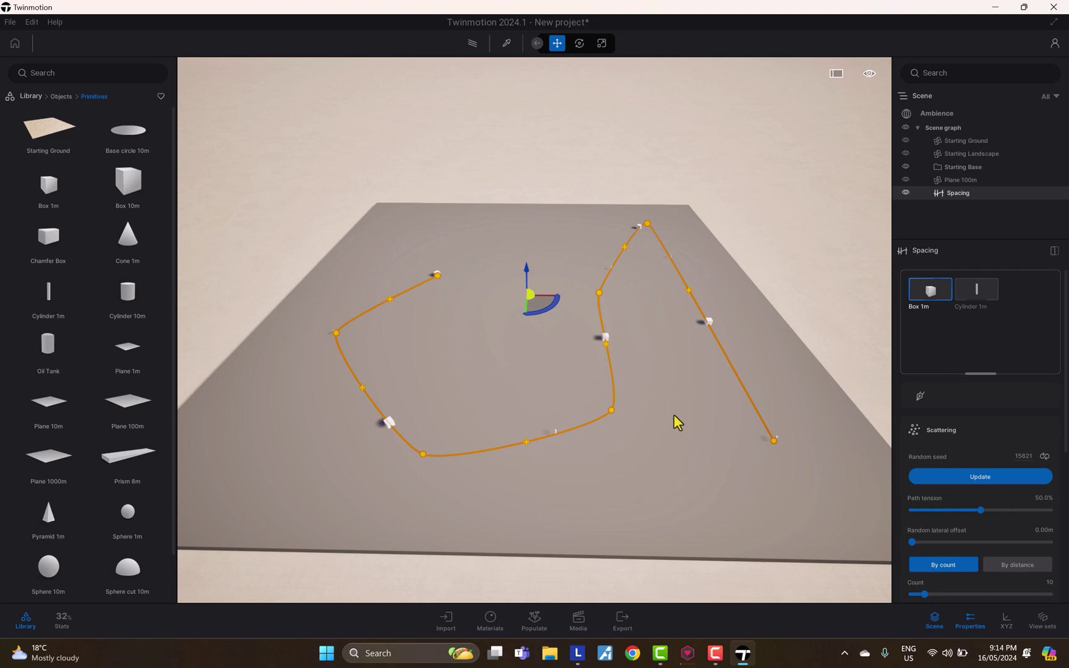
Step: Set the spacing path's tension to 100% to straighten its segments
middle_drag(624, 444, 621, 420)
scroll(618, 438, up, 1)
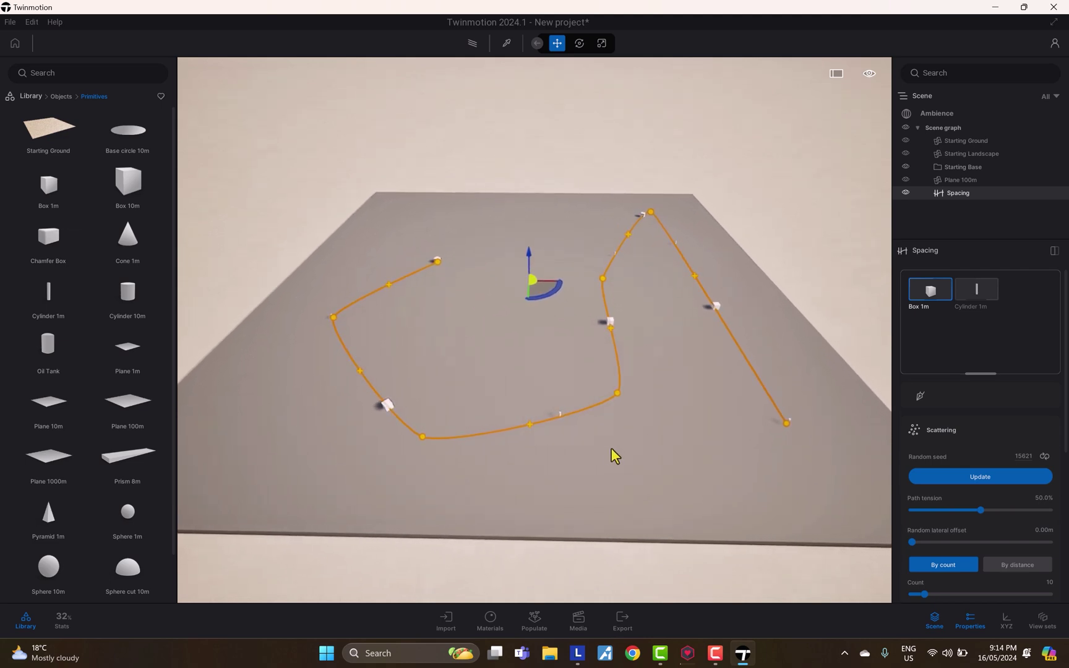
scroll(599, 452, up, 3)
scroll(614, 459, down, 2)
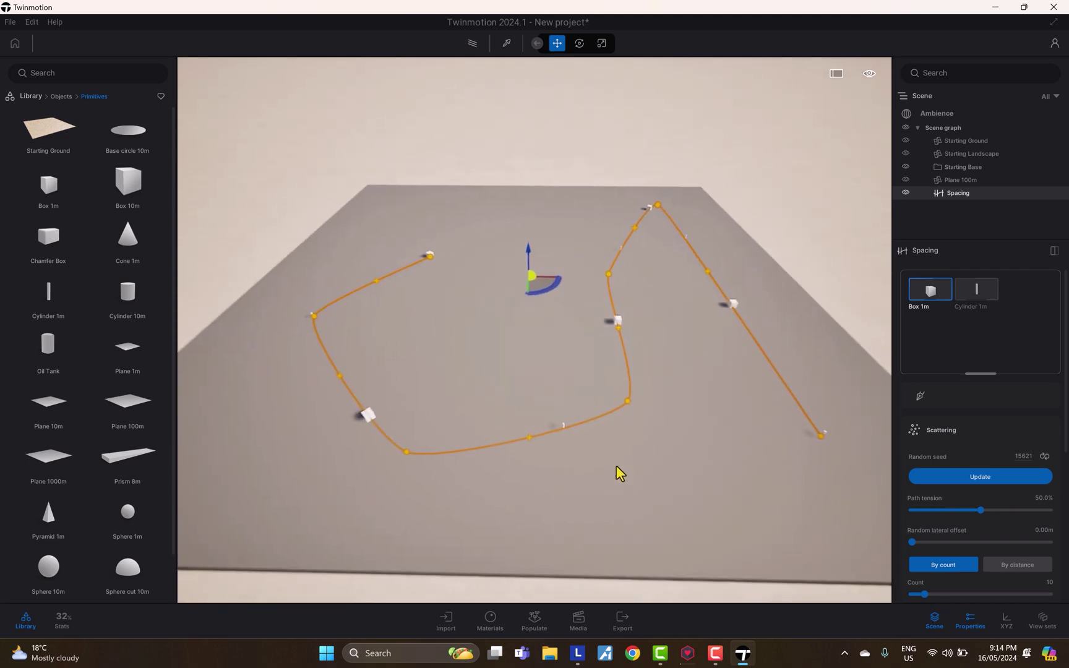
drag(980, 509, 1060, 497)
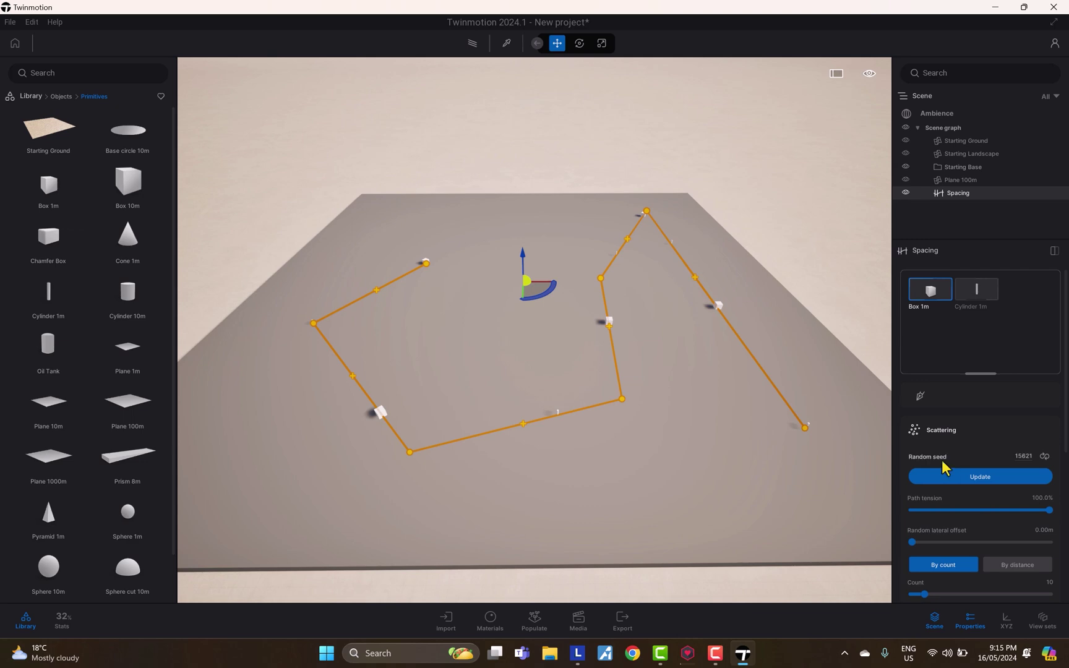
Step: Generate a new random seed for the spacing path's scattering
click(1044, 457)
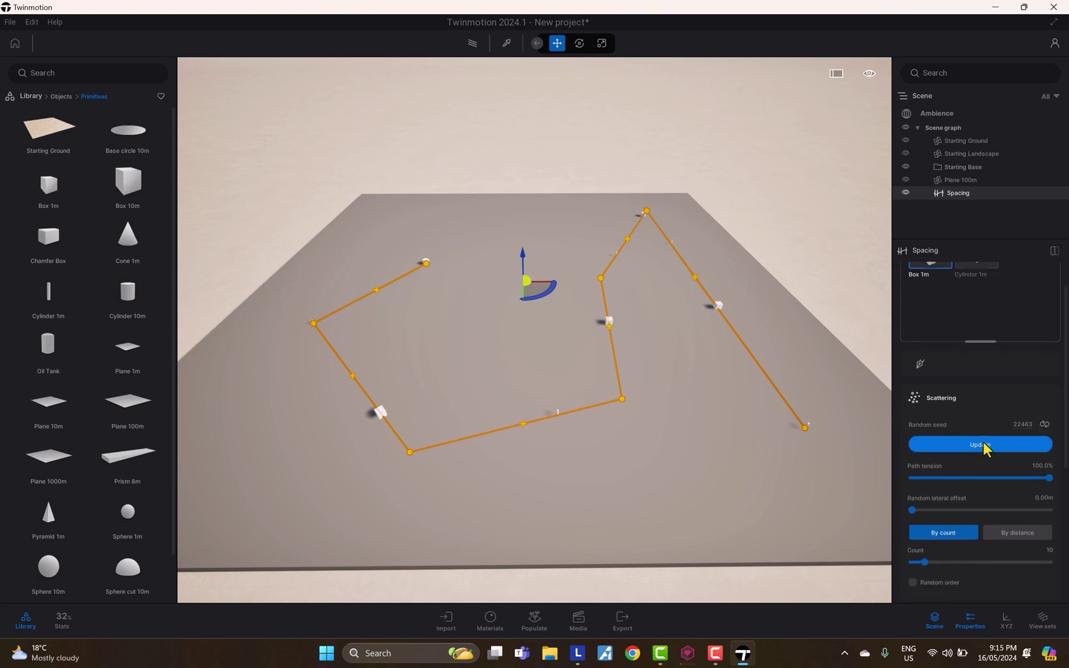
scroll(952, 327, up, 1)
scroll(952, 332, down, 5)
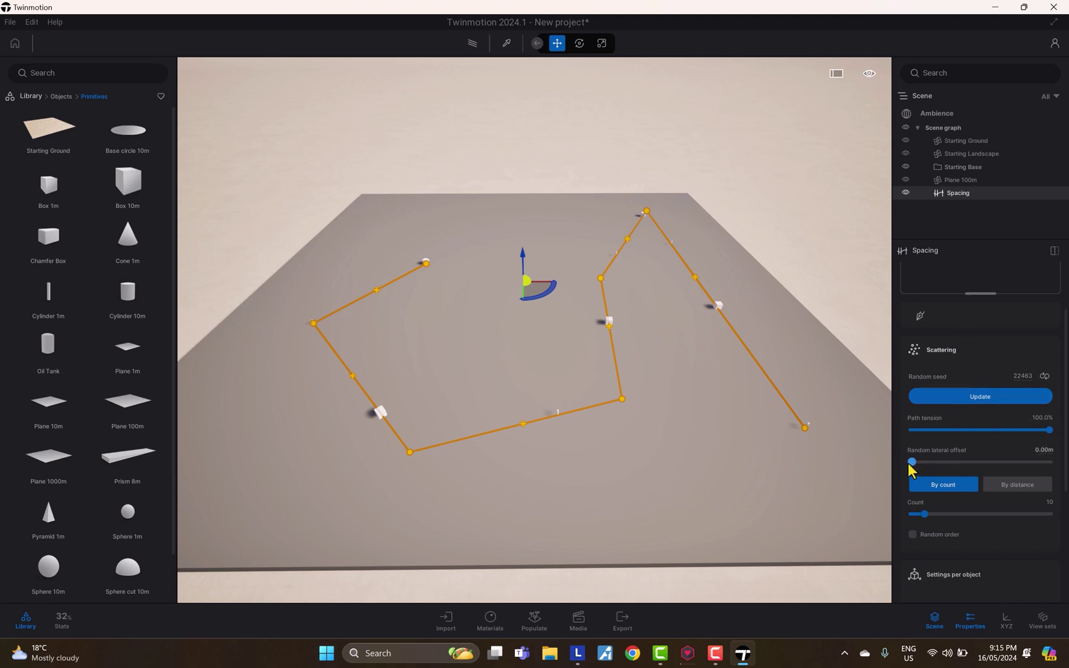
Step: Set the spacing path's random lateral offset to 10.89 m and inspect the objects spread around the path
drag(912, 462, 987, 461)
scroll(605, 337, up, 3)
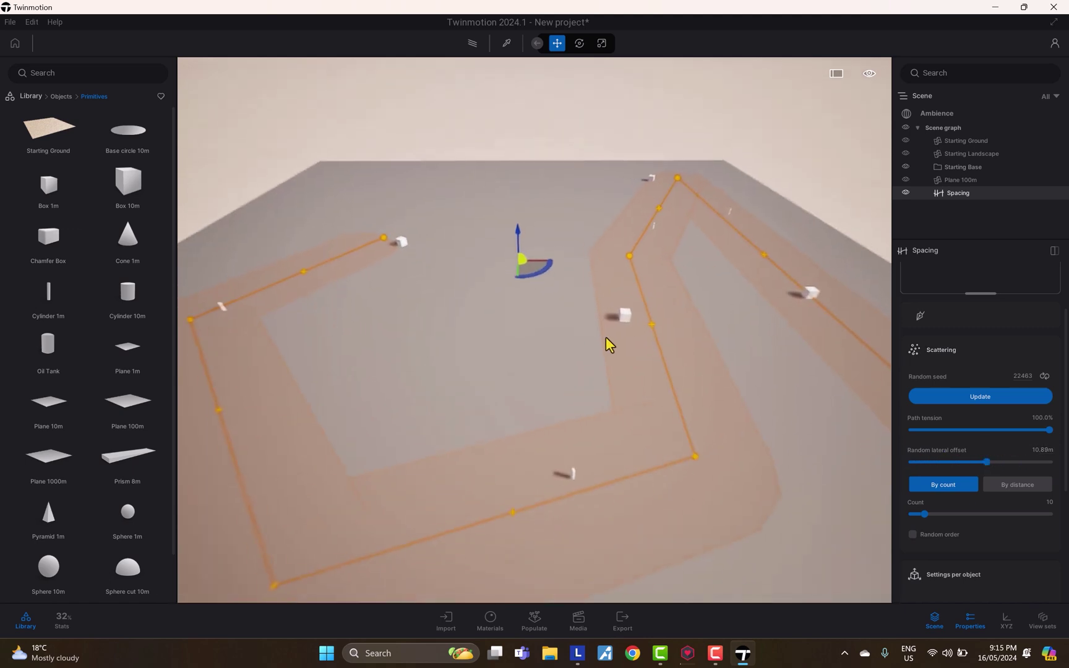
scroll(630, 359, down, 1)
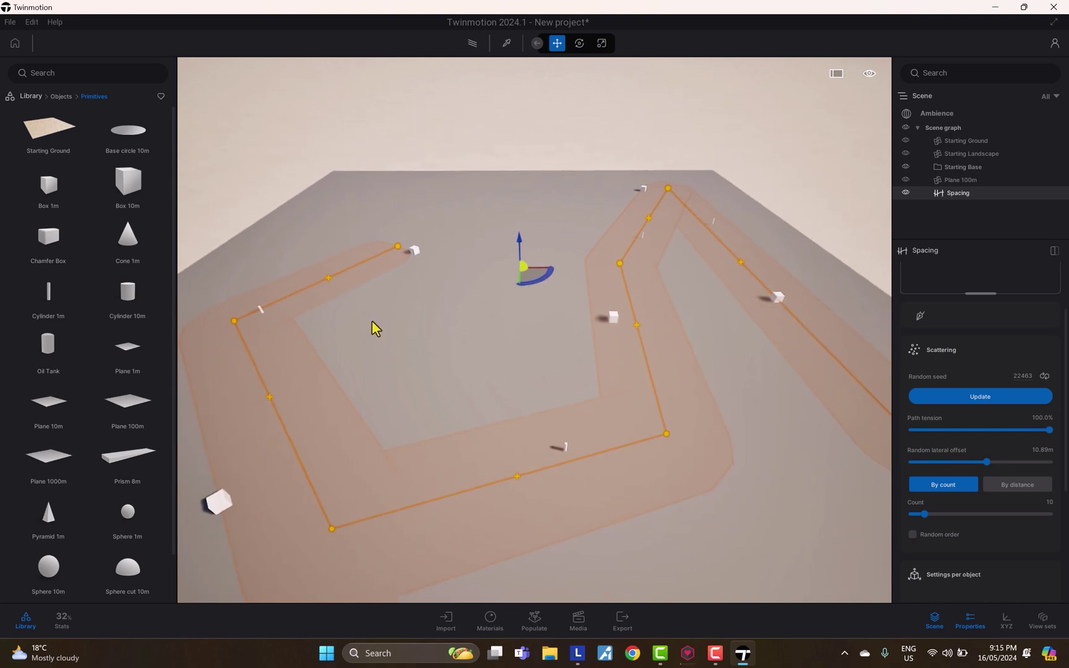
scroll(372, 320, down, 3)
scroll(391, 302, up, 1)
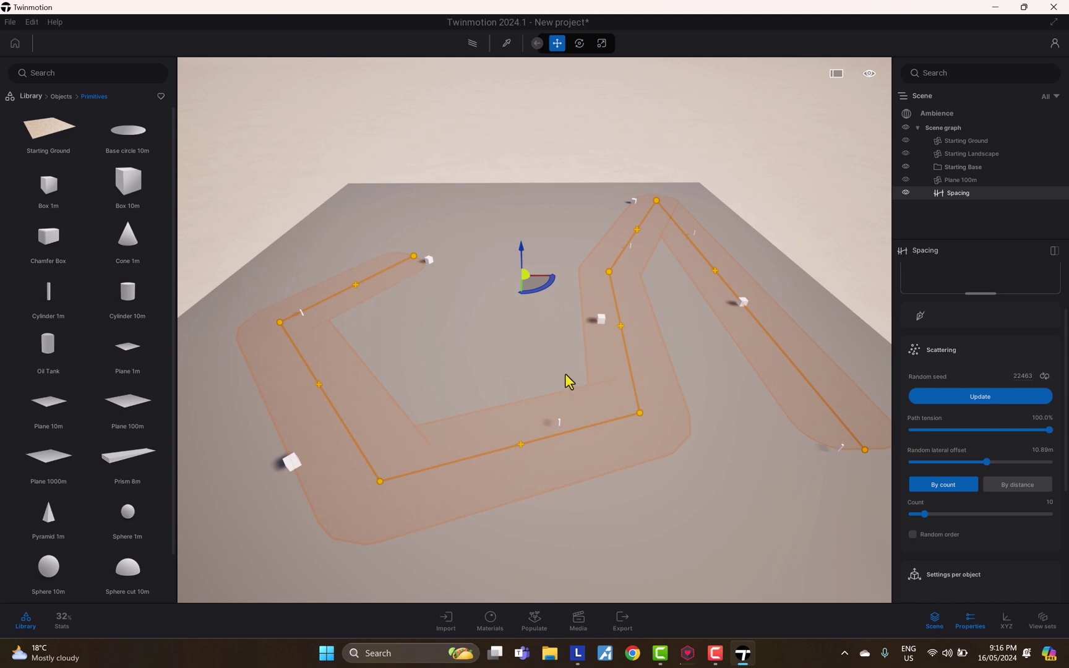
Step: Raise the spacing count to about 25, and switch the spacing to By distance at 4.45 m
scroll(958, 381, down, 1)
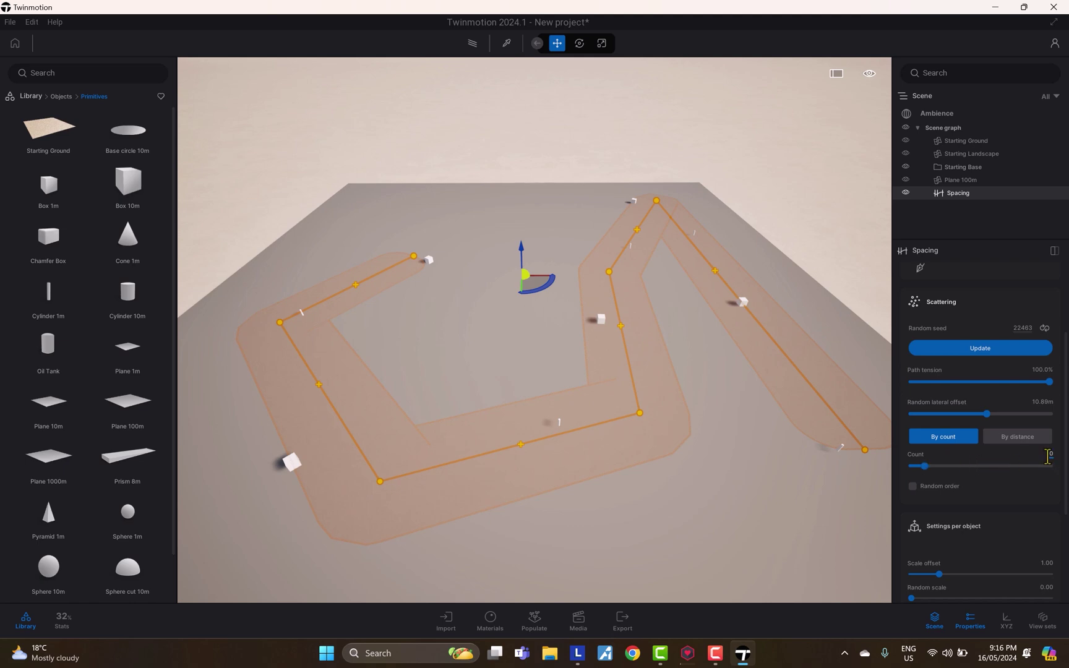
drag(923, 466, 951, 464)
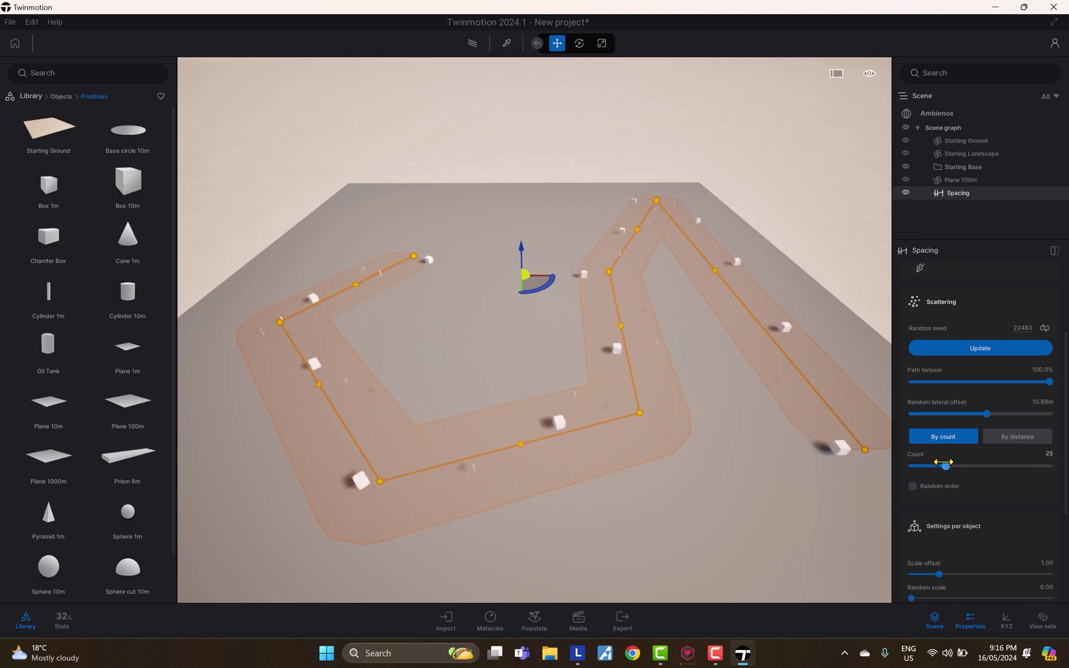
click(1008, 439)
click(965, 466)
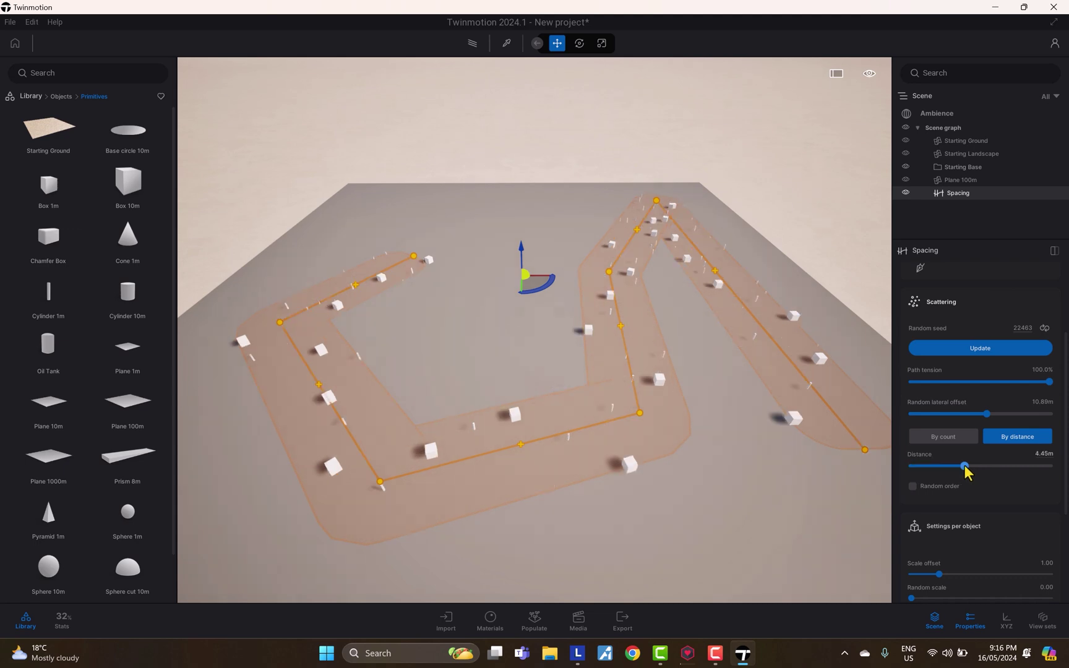
Step: Raise the spacing distance to 6.86 m, and return the spacing to By count with random order enabled
drag(980, 469, 1003, 466)
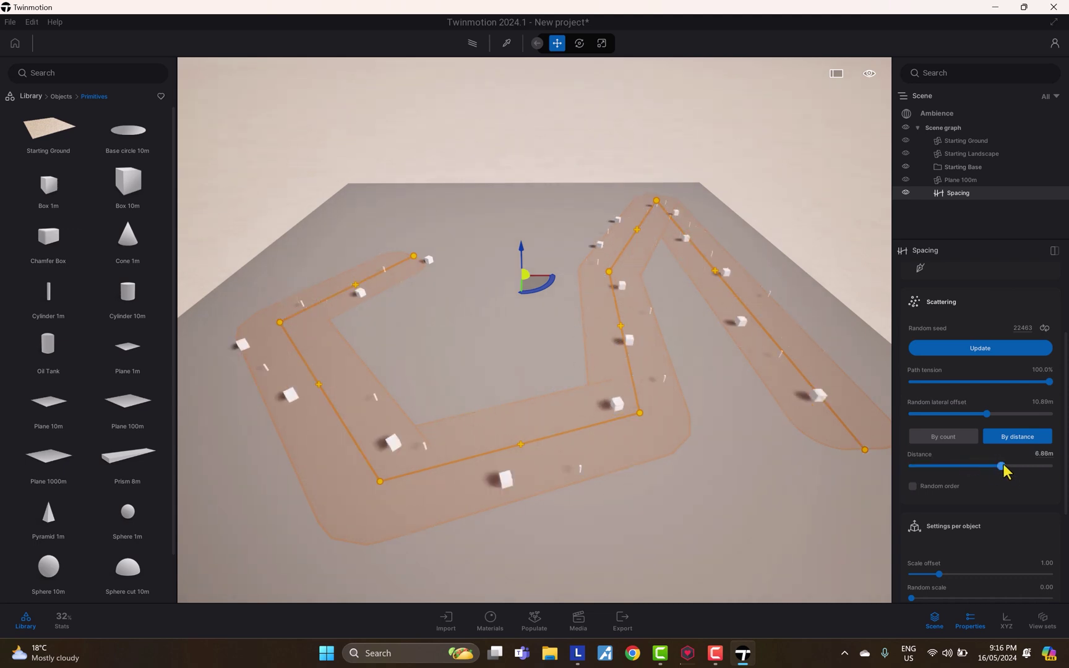
click(957, 438)
click(945, 487)
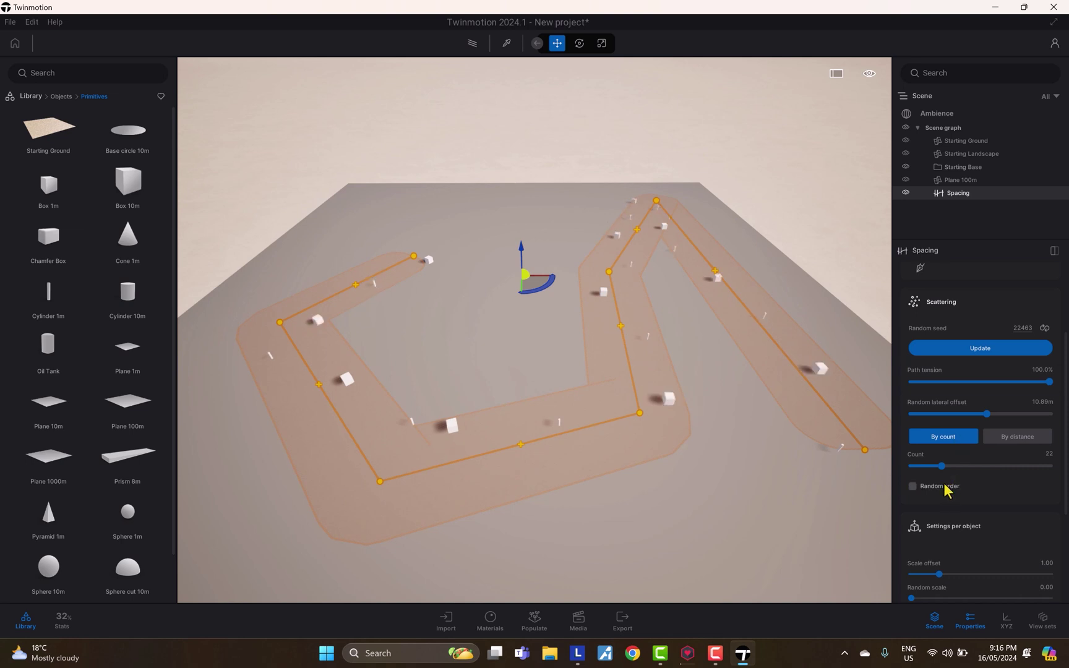
Step: Look through the spacing's scattering settings and its settings per object, including scale, rotation and surface options
scroll(990, 461, down, 1)
scroll(993, 468, down, 3)
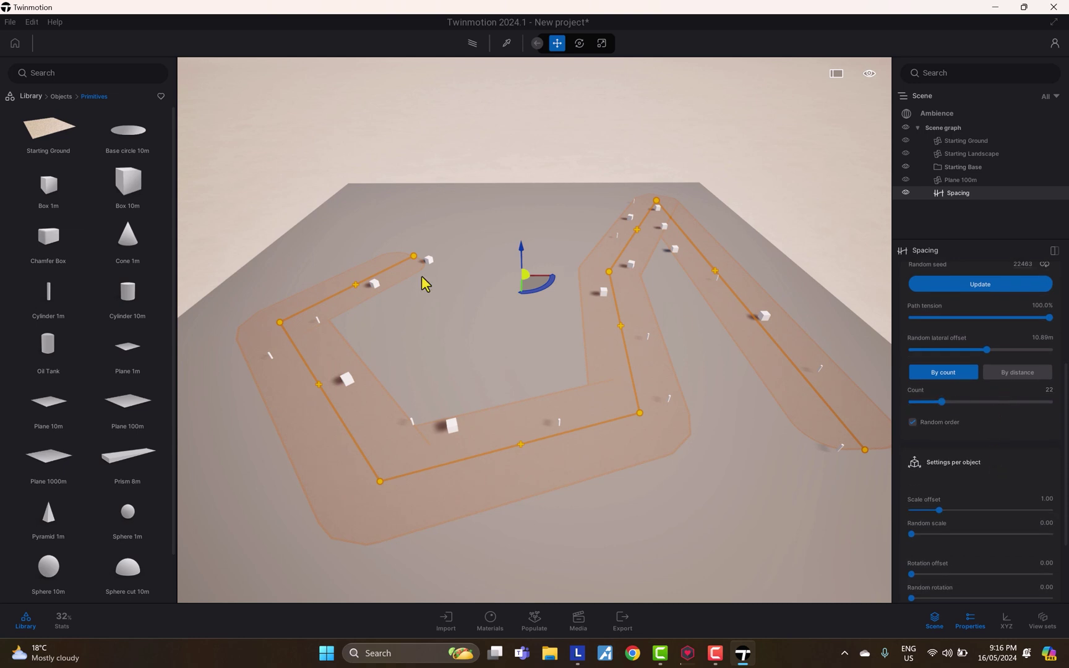
scroll(987, 398, down, 4)
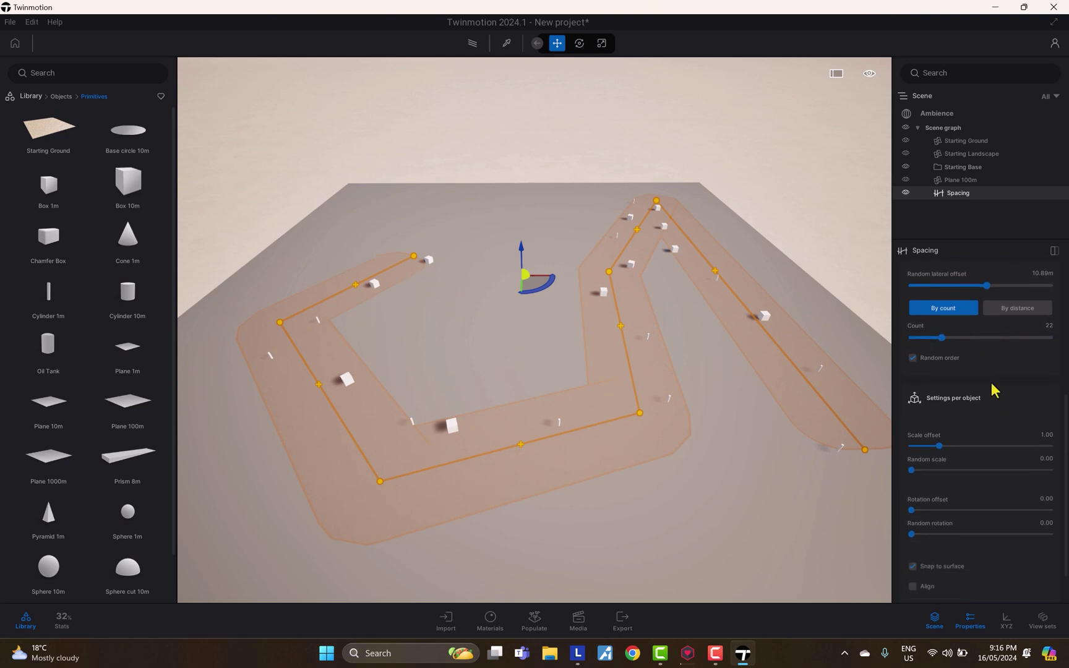
scroll(990, 395, up, 8)
scroll(996, 383, down, 8)
scroll(1000, 374, down, 3)
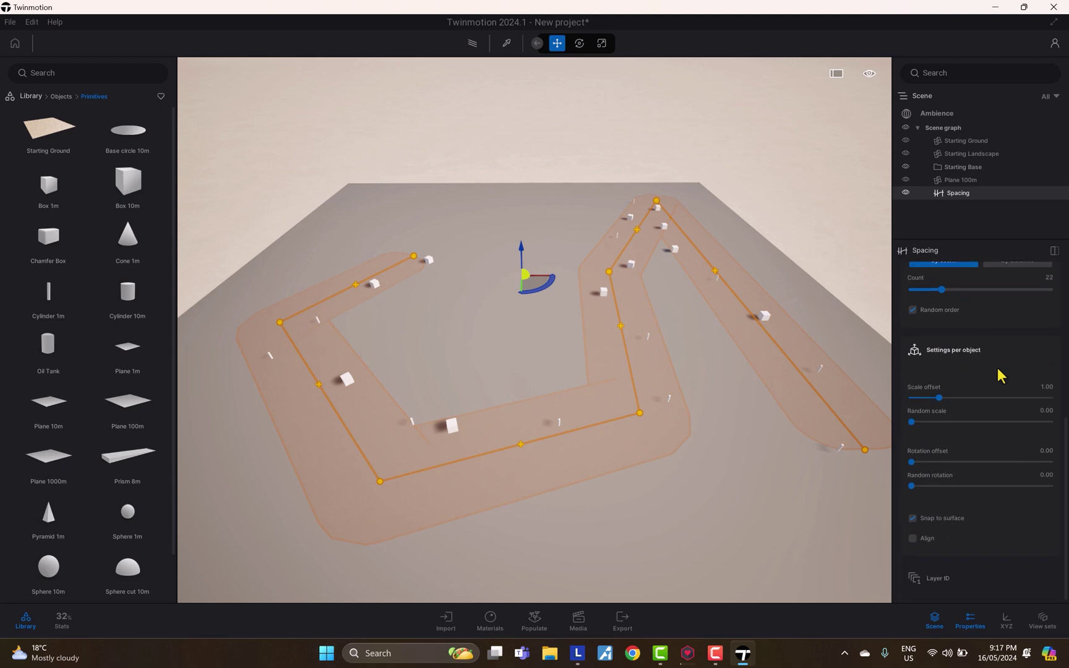
scroll(975, 433, up, 9)
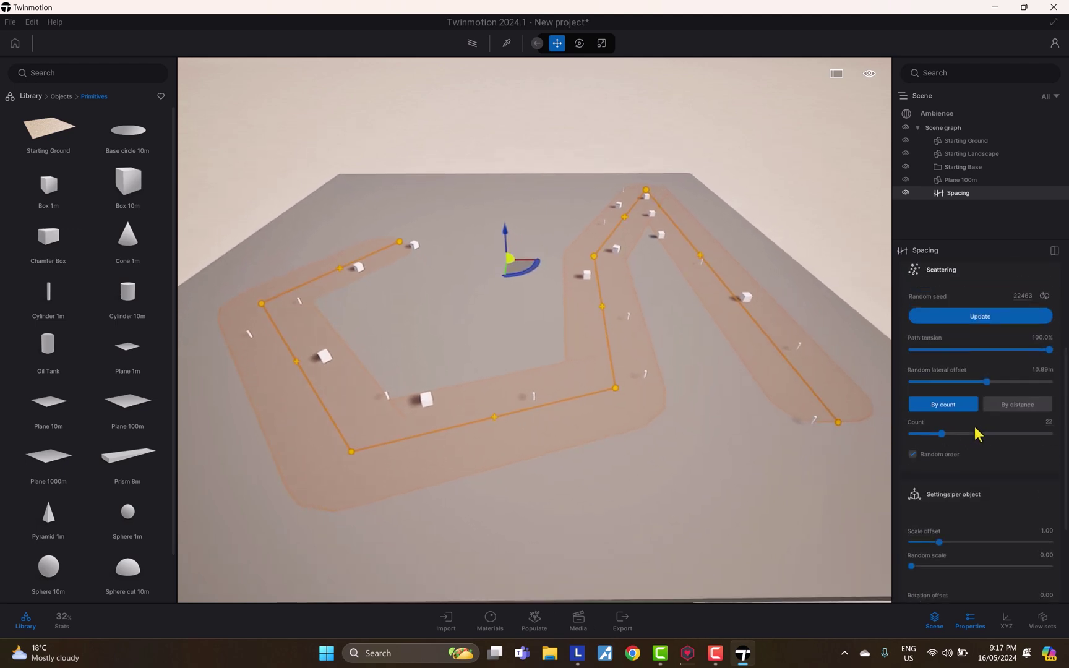
Step: Replace Box 1m and Cylinder 1m in the spacing's object list with Italian Stone Pine and Japanese cedar from the Trees library
scroll(983, 433, up, 10)
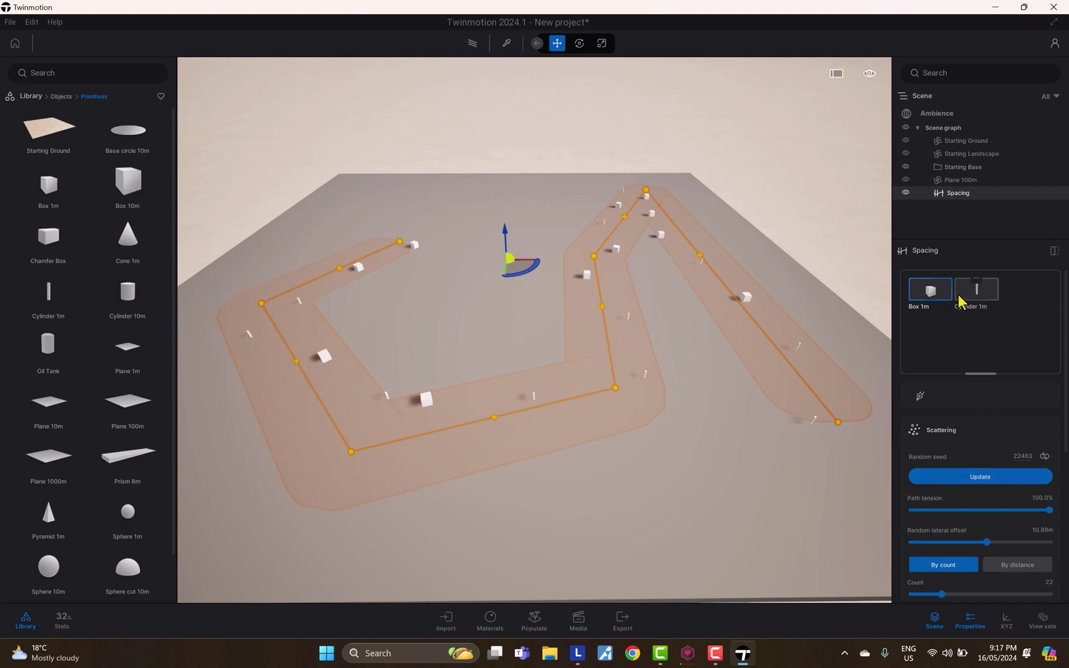
click(60, 97)
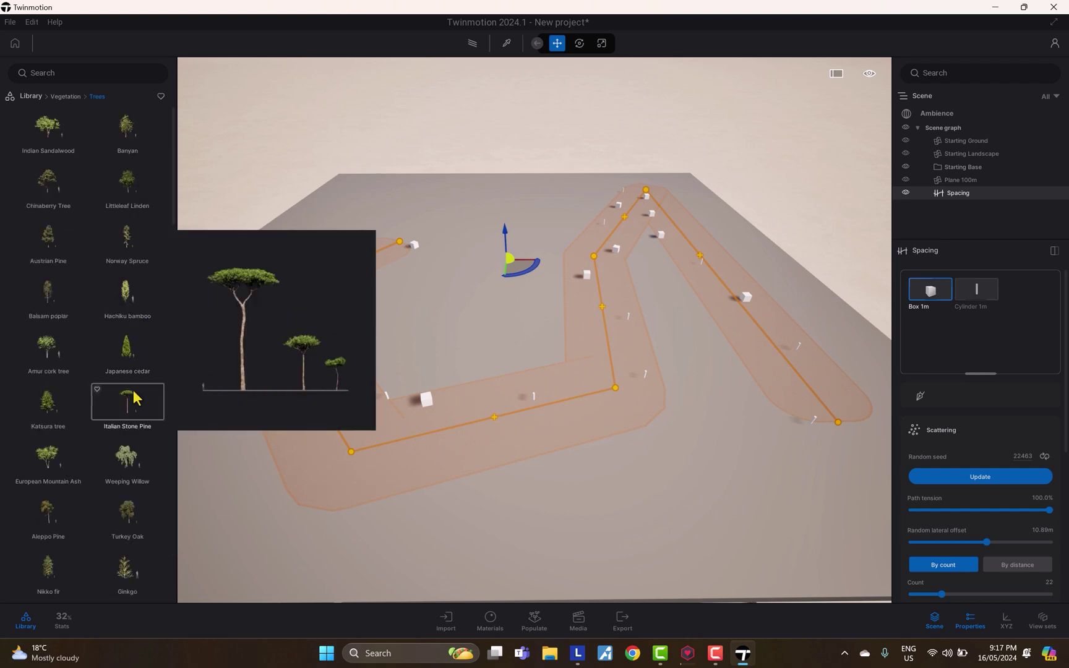
drag(135, 396, 987, 326)
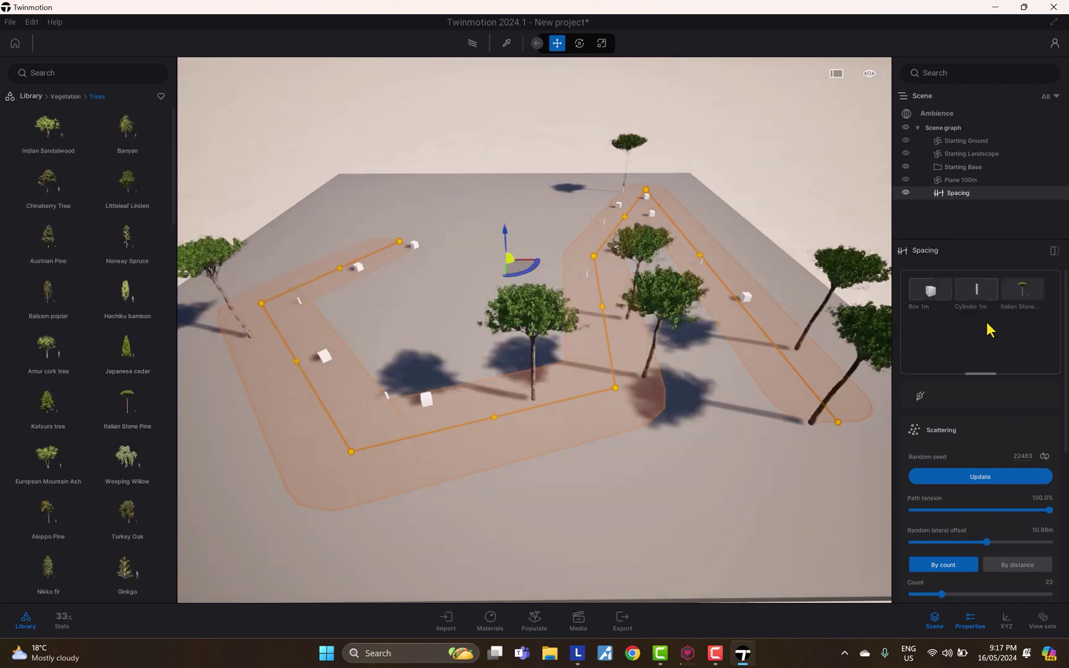
drag(127, 349, 988, 355)
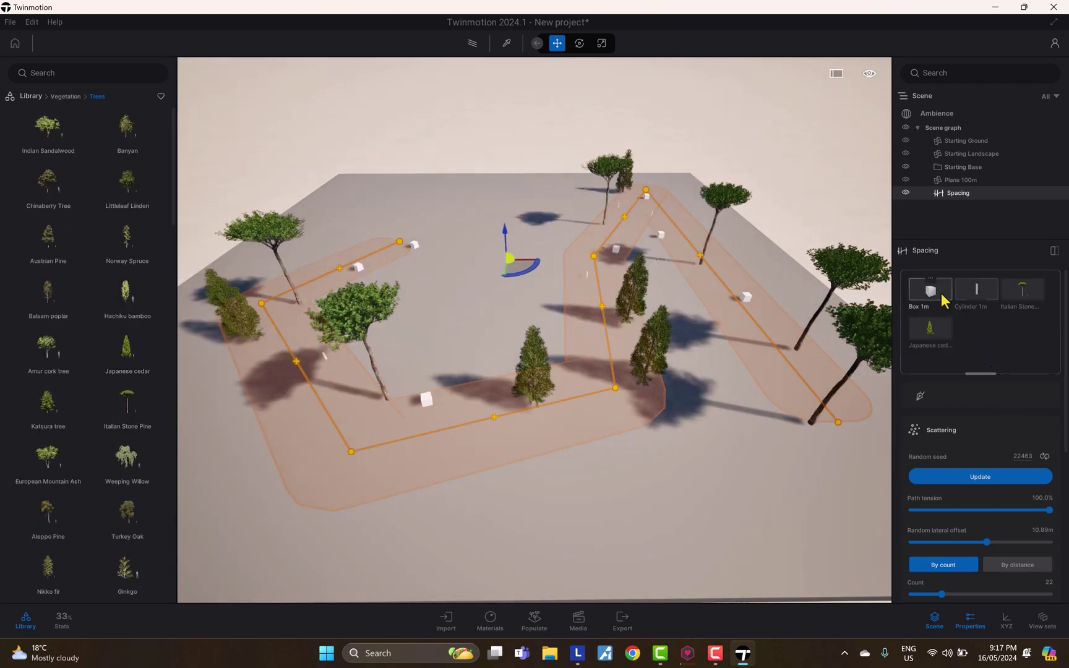
click(930, 279)
click(937, 303)
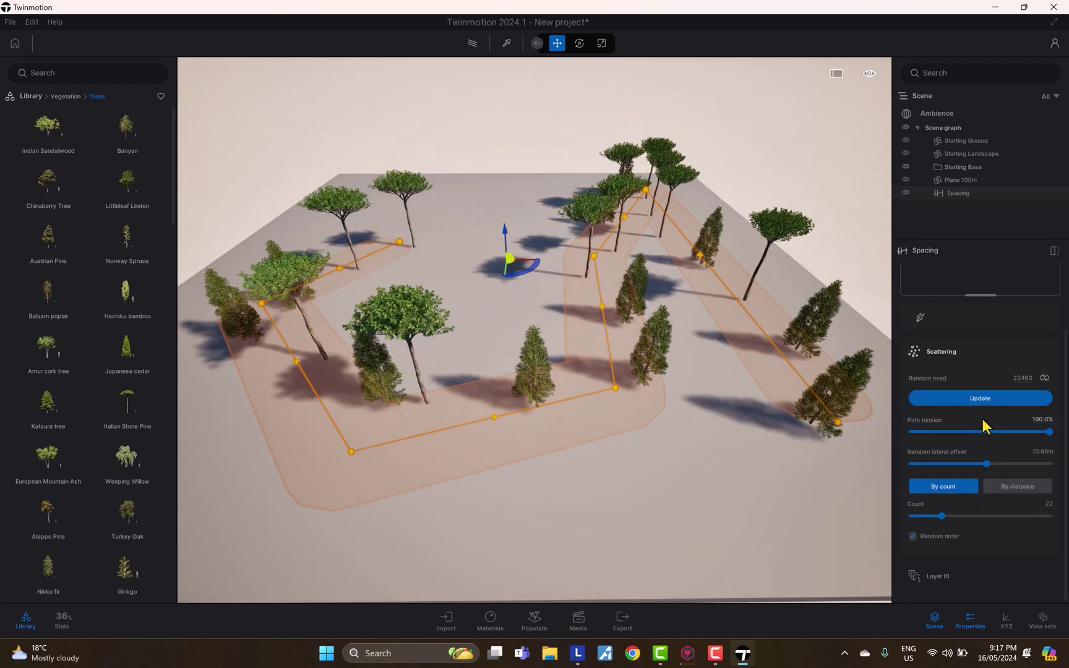
Step: Adjust the scale offset of the Italian Stone Pine in the spacing settings to 0.94
scroll(1013, 457, up, 2)
scroll(988, 390, down, 10)
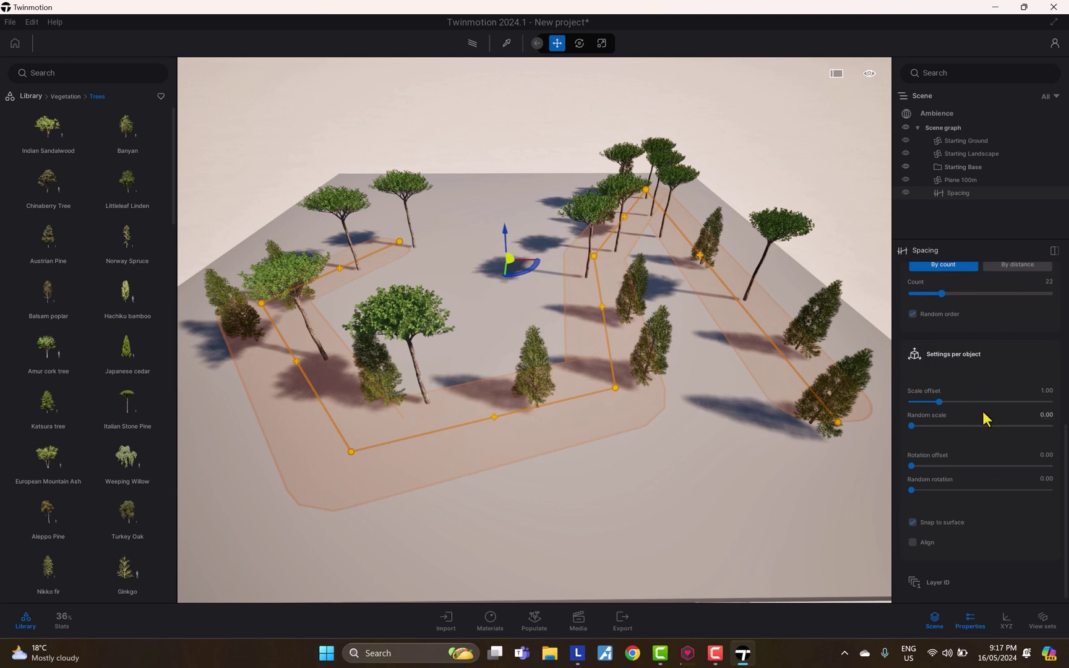
mouse_move(957, 403)
mouse_down()
mouse_move(969, 403)
mouse_move(930, 404)
mouse_move(976, 404)
mouse_move(940, 402)
mouse_up()
click(950, 402)
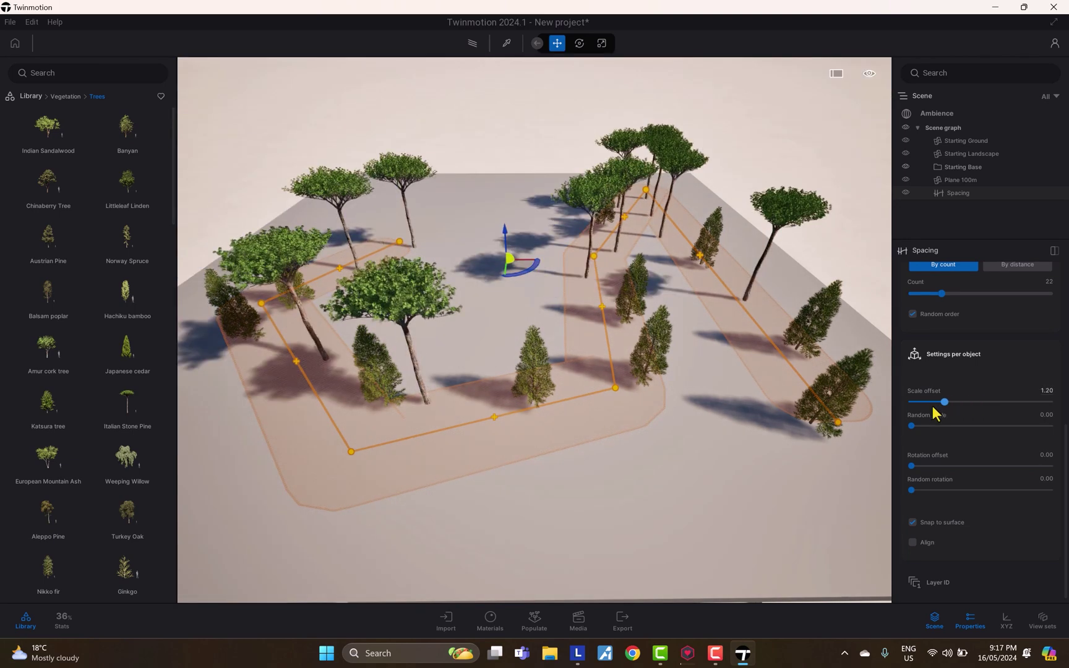
click(932, 402)
drag(955, 405, 940, 407)
Step: Set the random scale of the Italian Stone Pine to 0.57 so the pines vary in size
shift+middle_drag(822, 405, 729, 395)
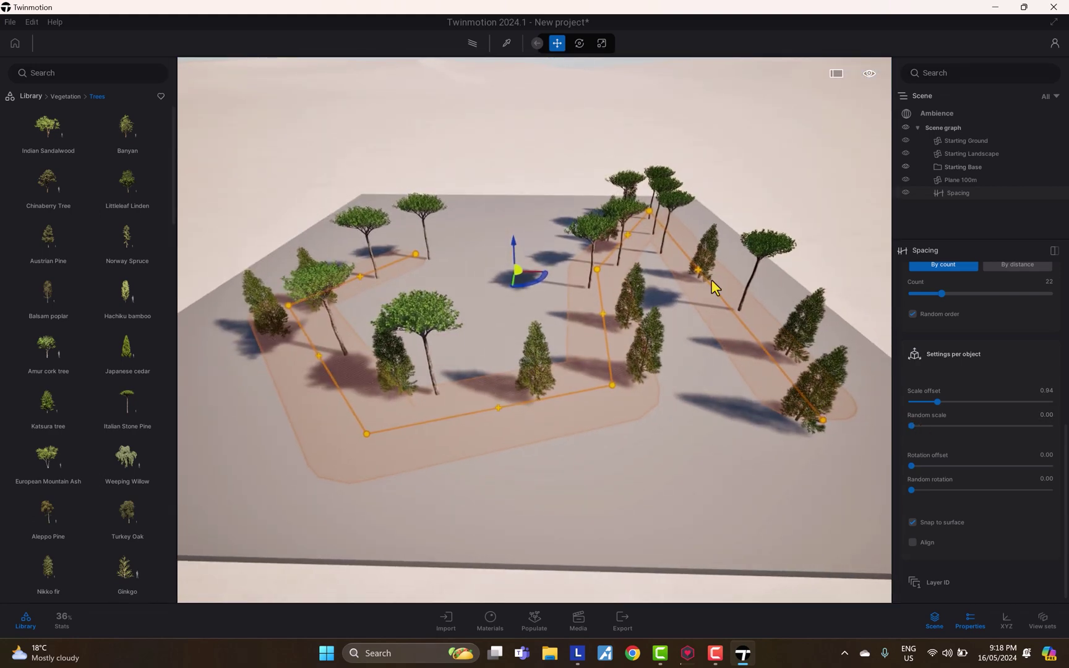
scroll(669, 382, up, 2)
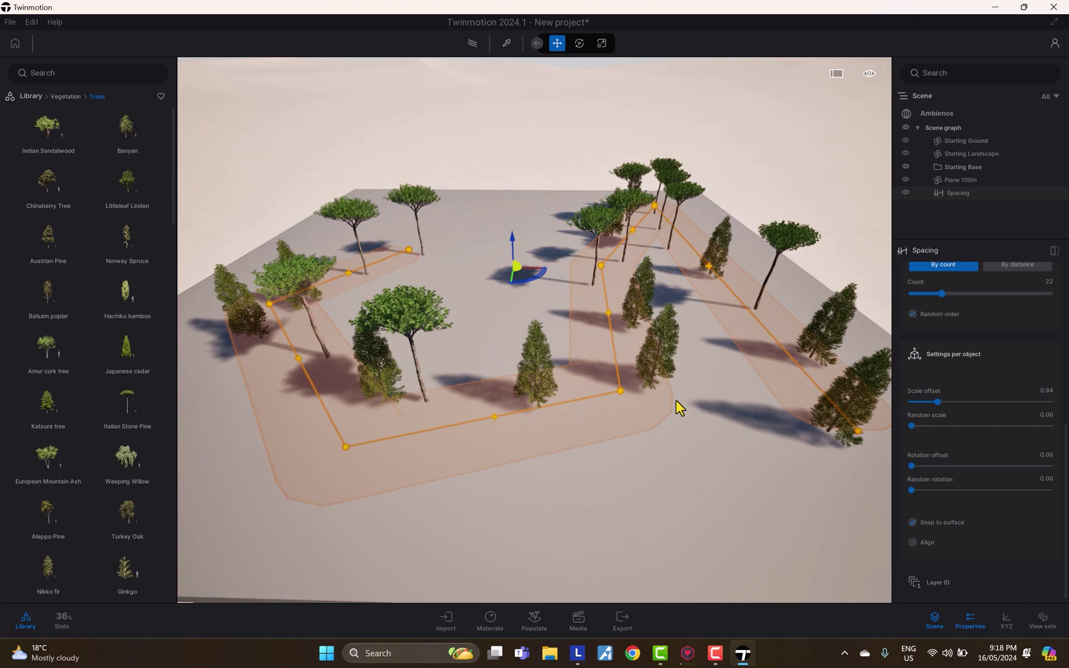
scroll(676, 400, down, 2)
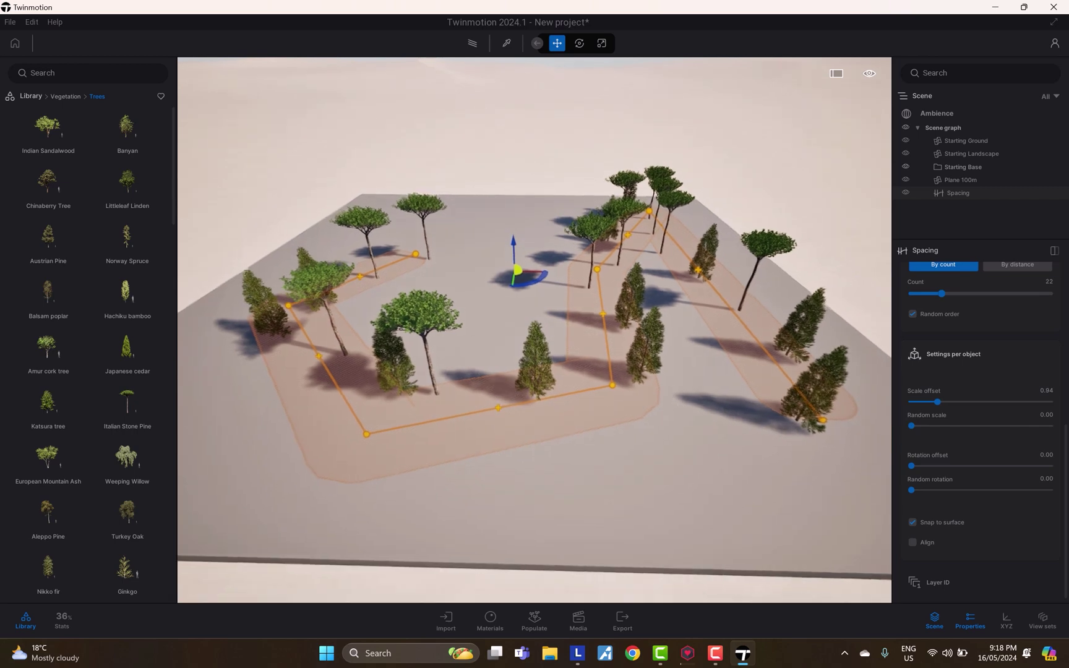
shift+middle_drag(676, 400, 673, 345)
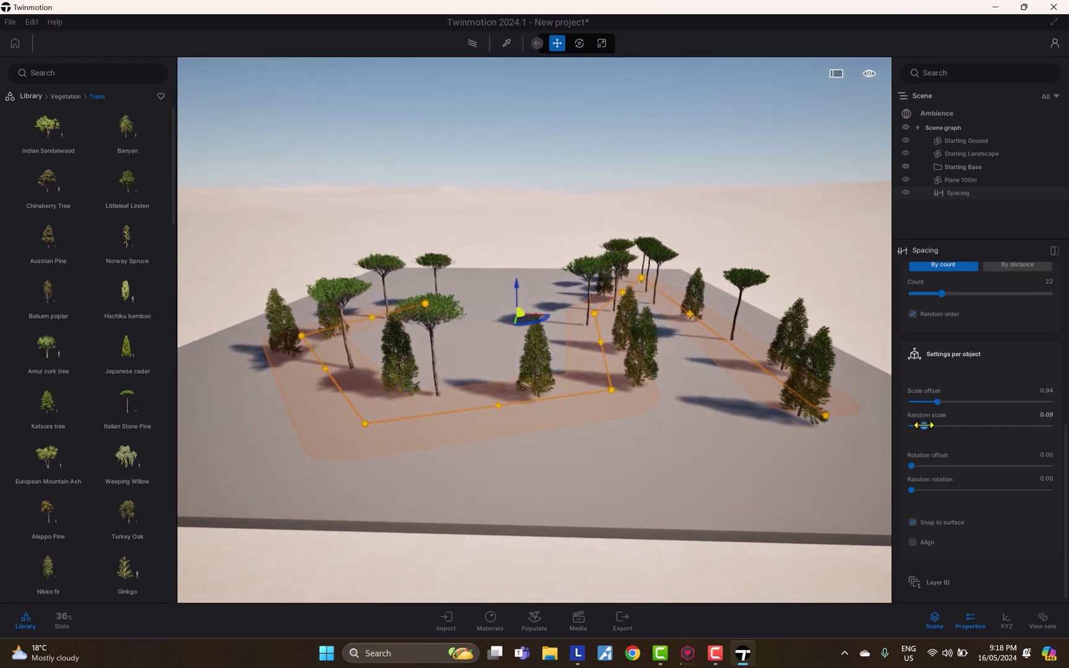
drag(938, 429, 991, 426)
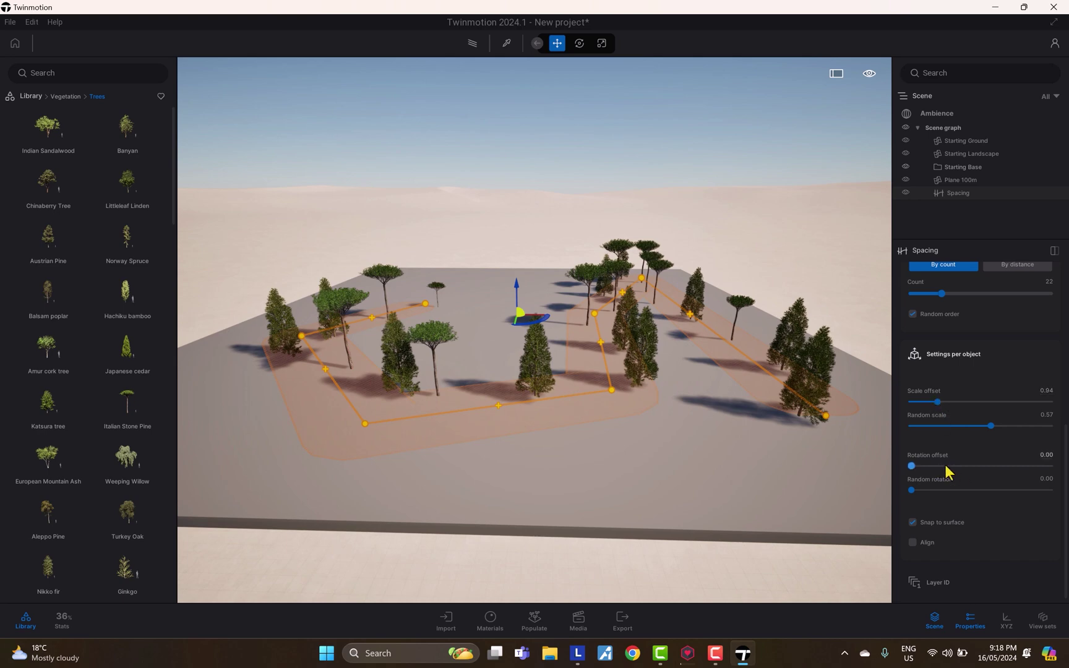
Step: Set the Italian Stone Pine's rotation offset to 248.04 and its random rotation to 0.62
drag(952, 467, 1006, 467)
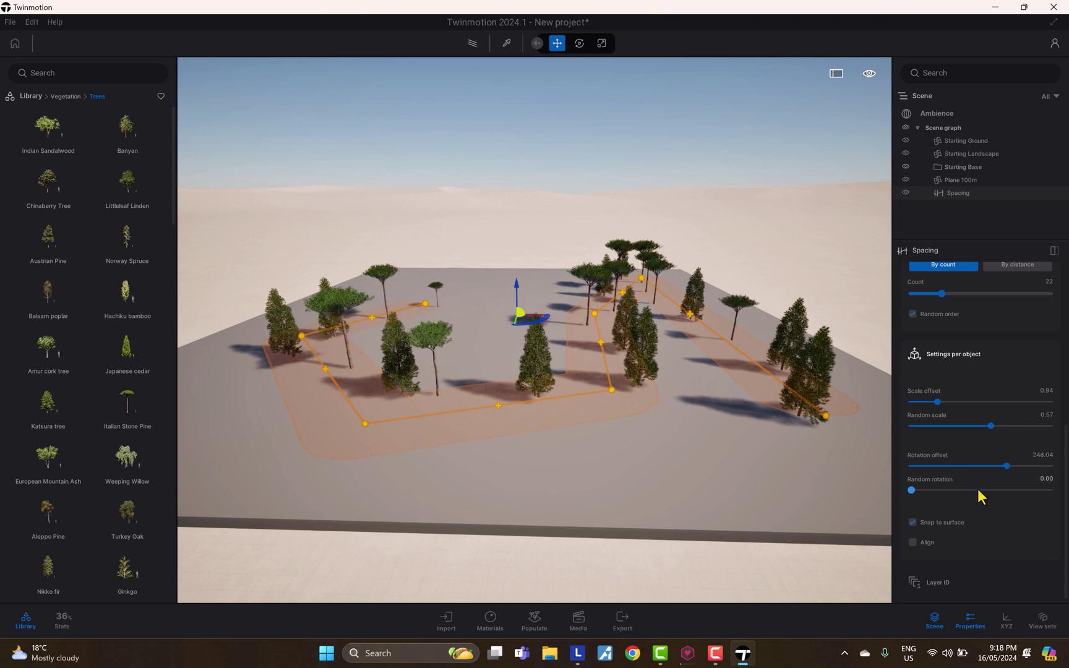
click(979, 489)
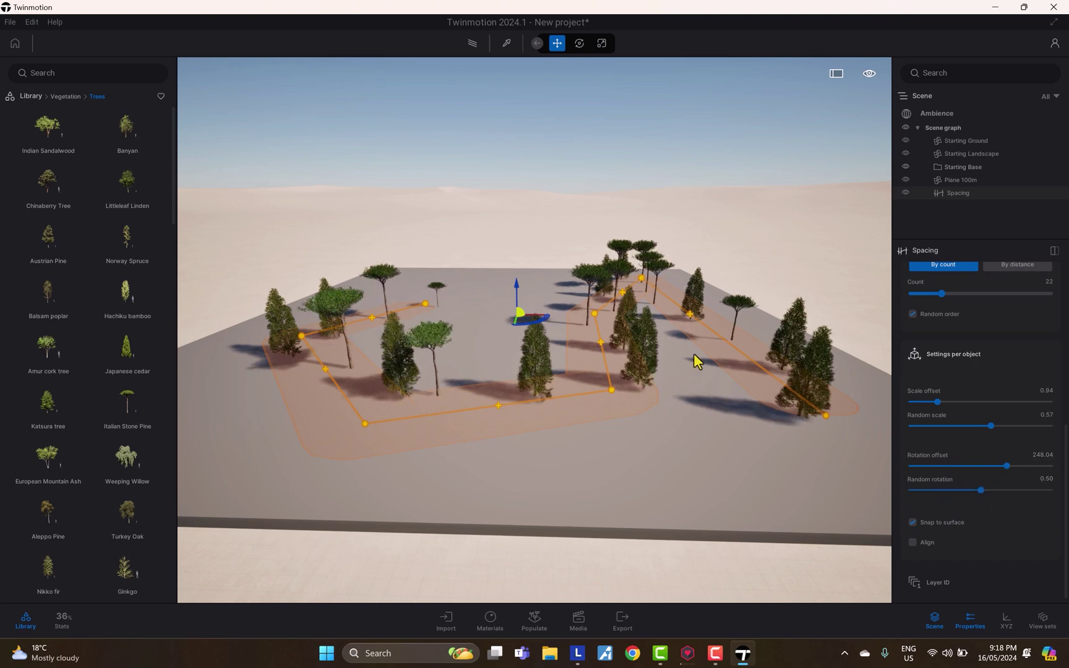
drag(948, 489, 997, 494)
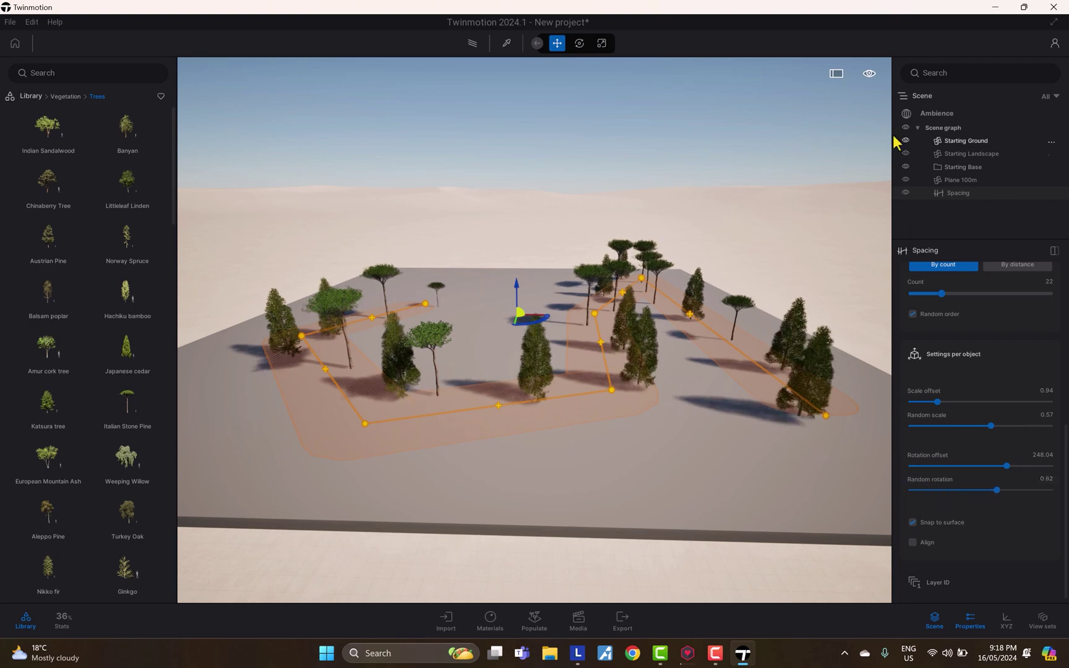
Step: Switch to the top view to compare tree rotations, and lower the Italian Stone Pine's random rotation to 0.11
click(866, 73)
click(869, 229)
click(799, 189)
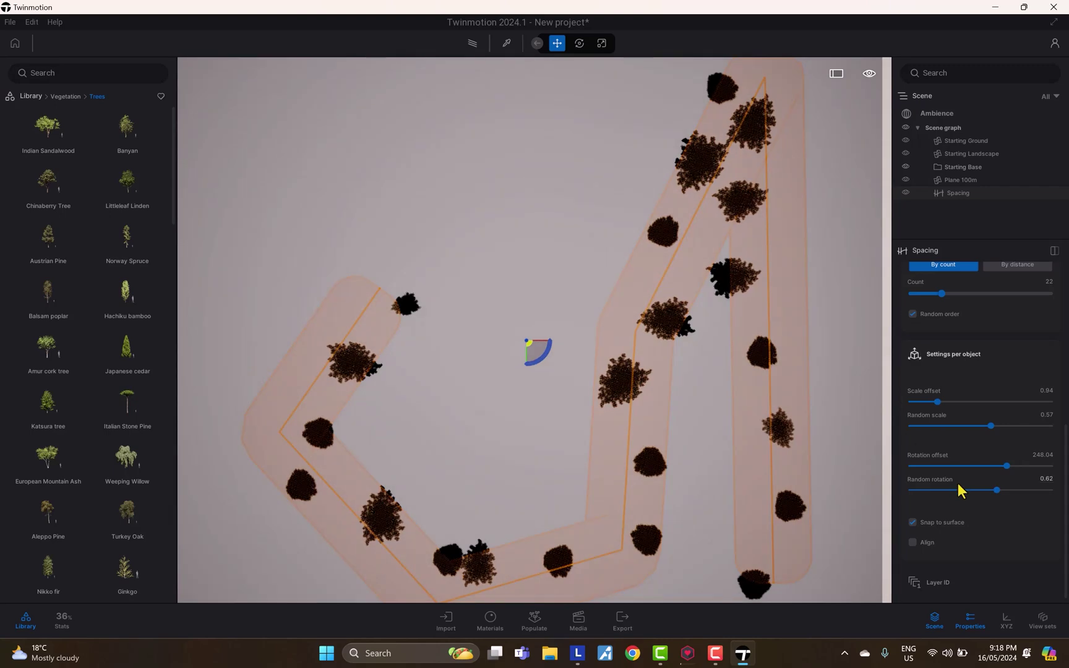
click(957, 489)
drag(945, 493, 974, 497)
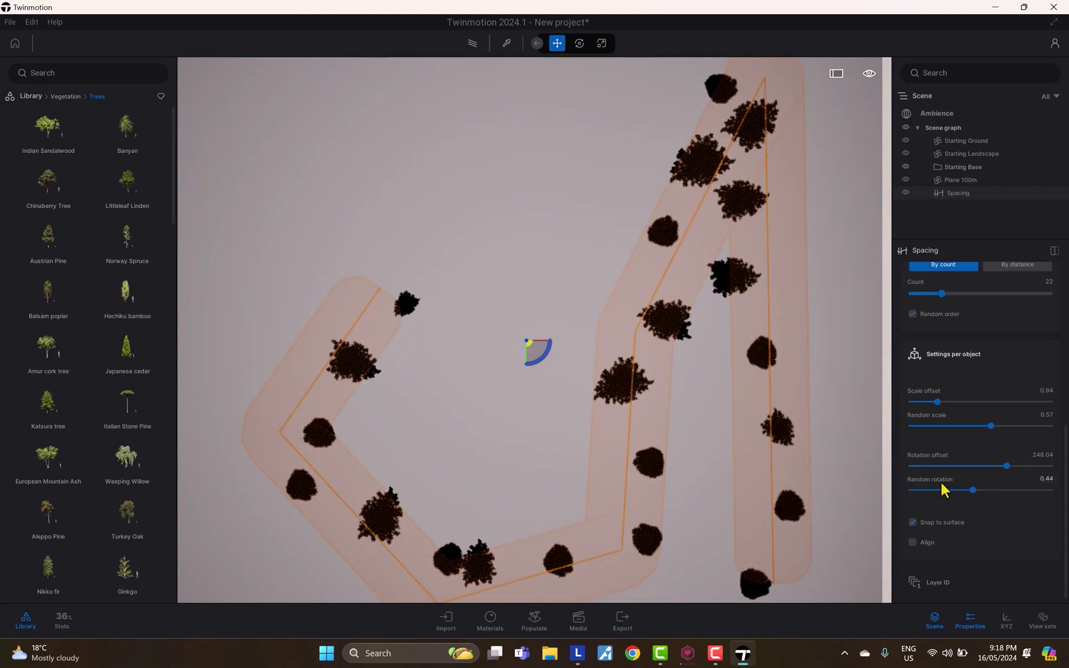
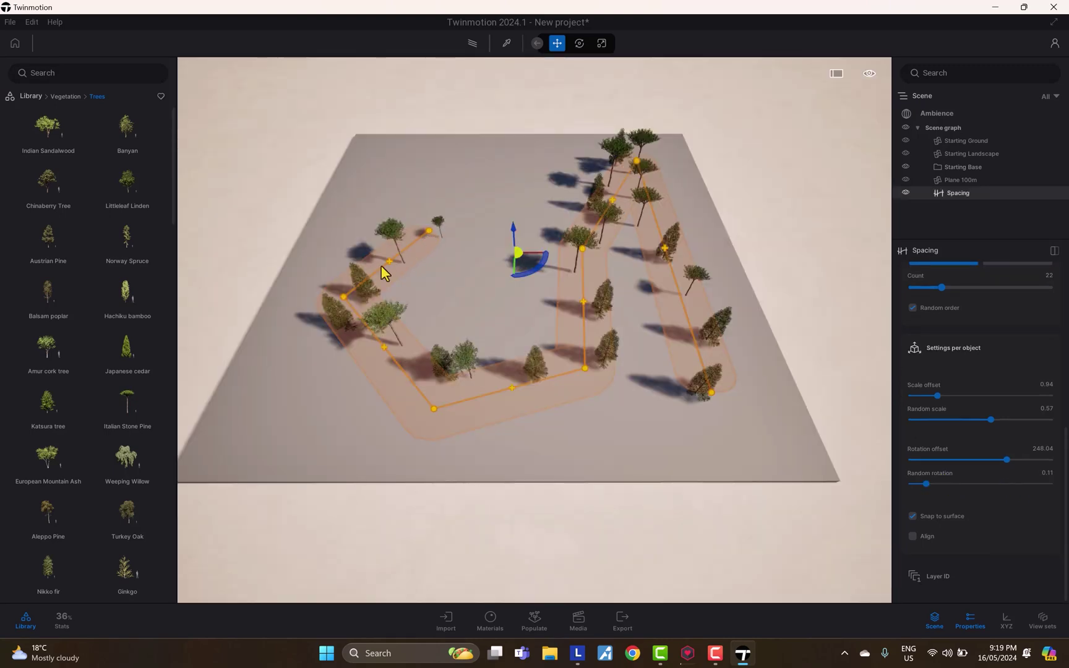
Step: Move the first point of the spacing path to the far left corner of the plane
click(429, 230)
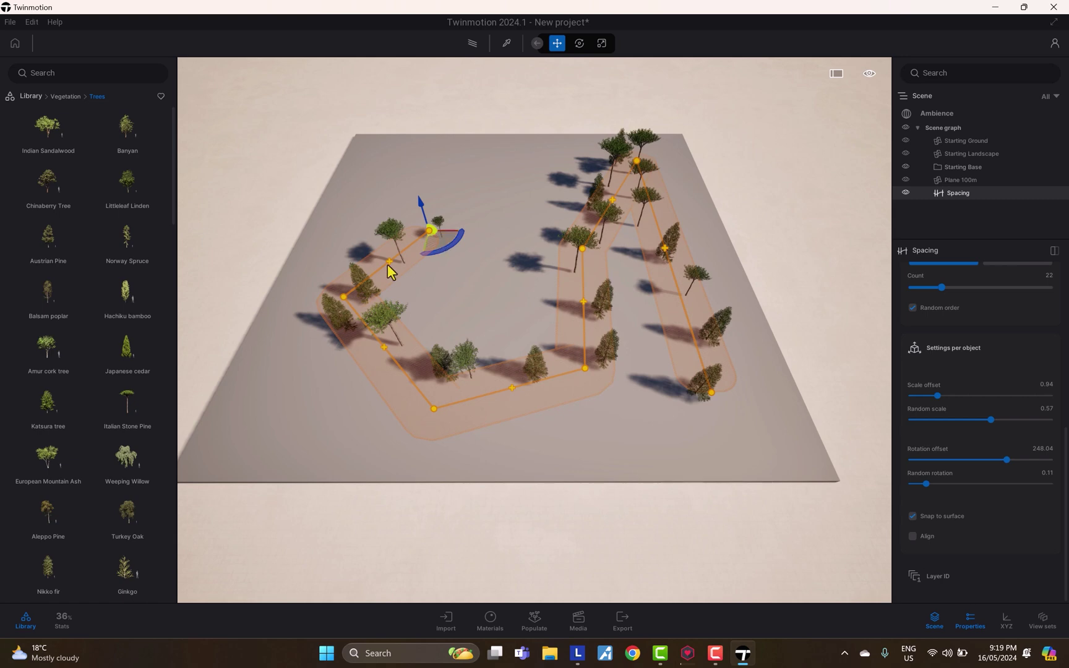
click(345, 297)
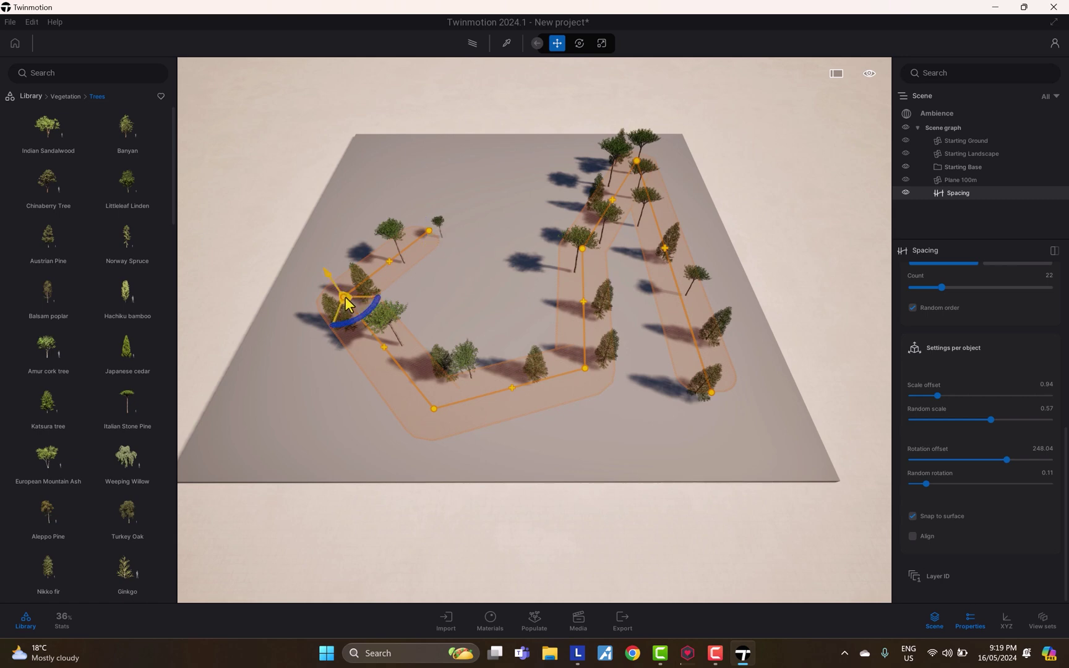
click(429, 231)
drag(439, 240, 402, 155)
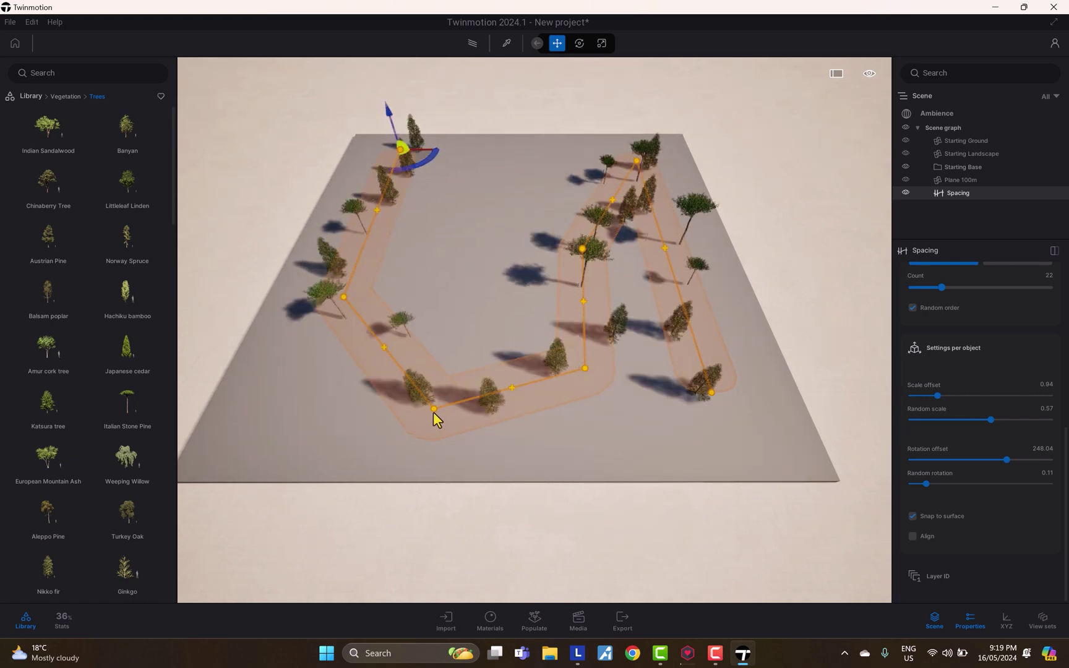
Step: Move the spacing path's two near corner points outward so that segment runs parallel to the plane's front edge
click(434, 409)
drag(441, 427, 303, 443)
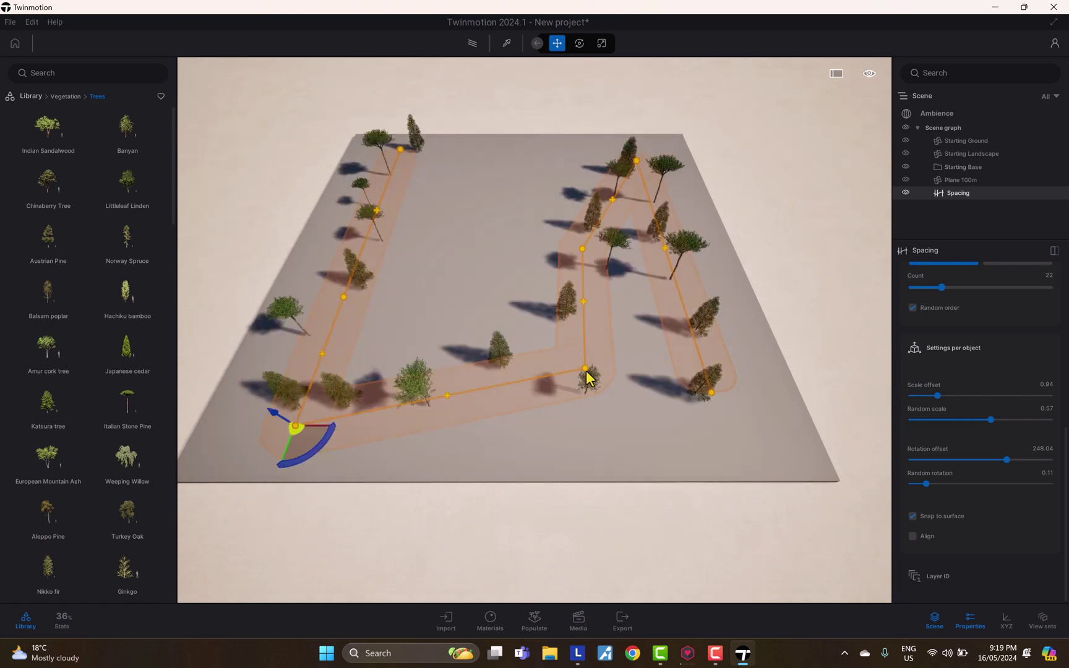
click(585, 371)
drag(585, 371, 604, 433)
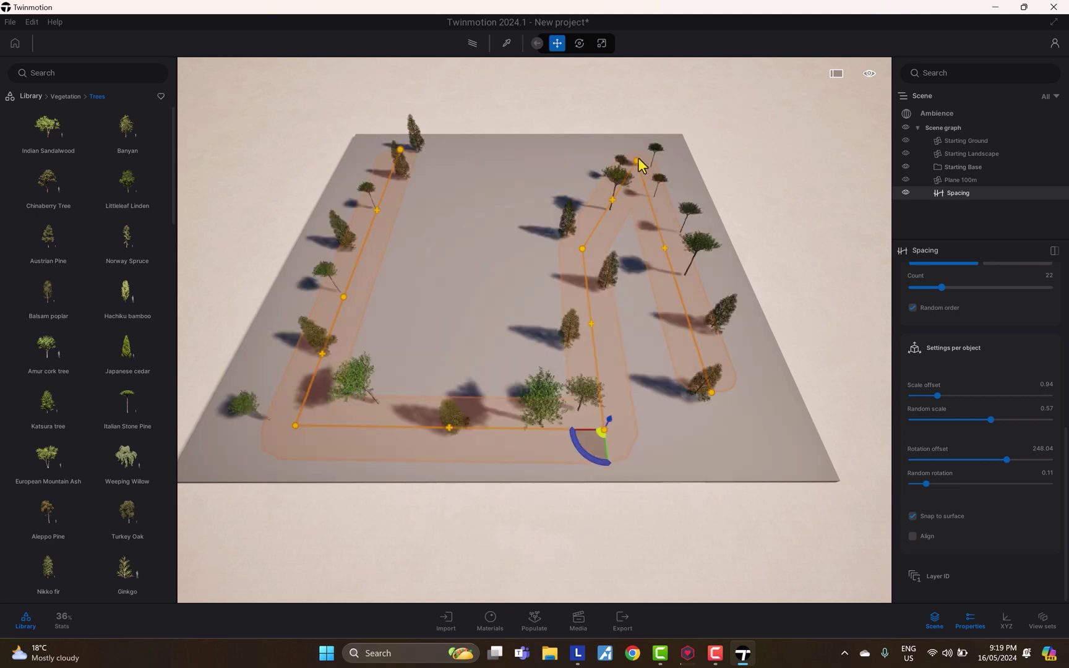
Step: Move the inner bend point level with the path's far corner, and the end point near the plane's front right corner
click(637, 162)
click(582, 250)
drag(582, 249, 558, 162)
click(712, 394)
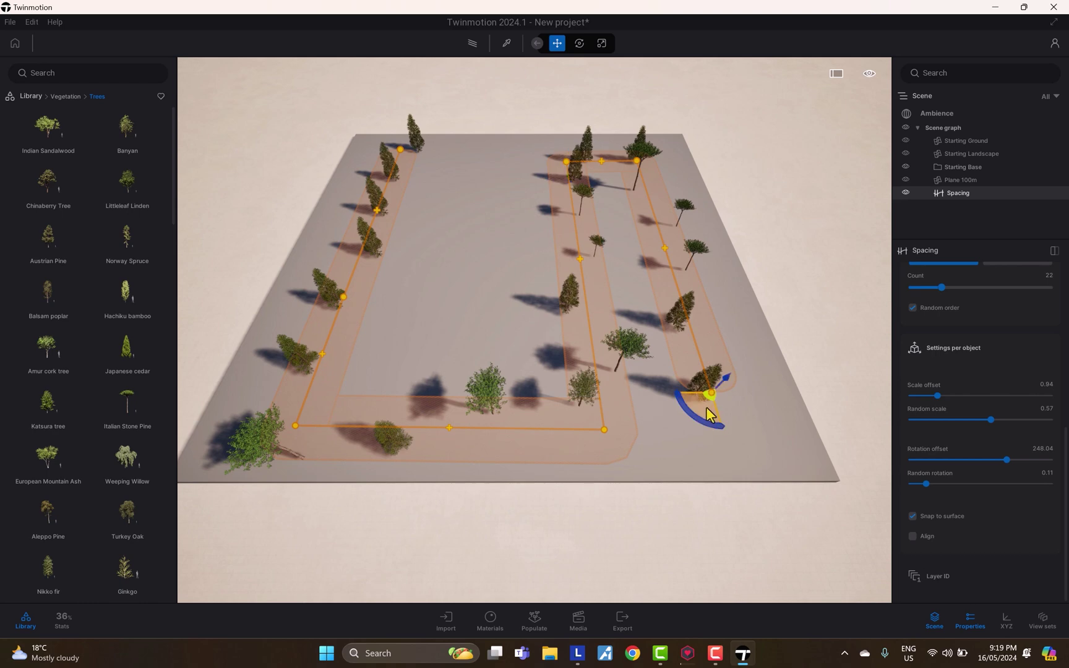
drag(712, 394, 730, 465)
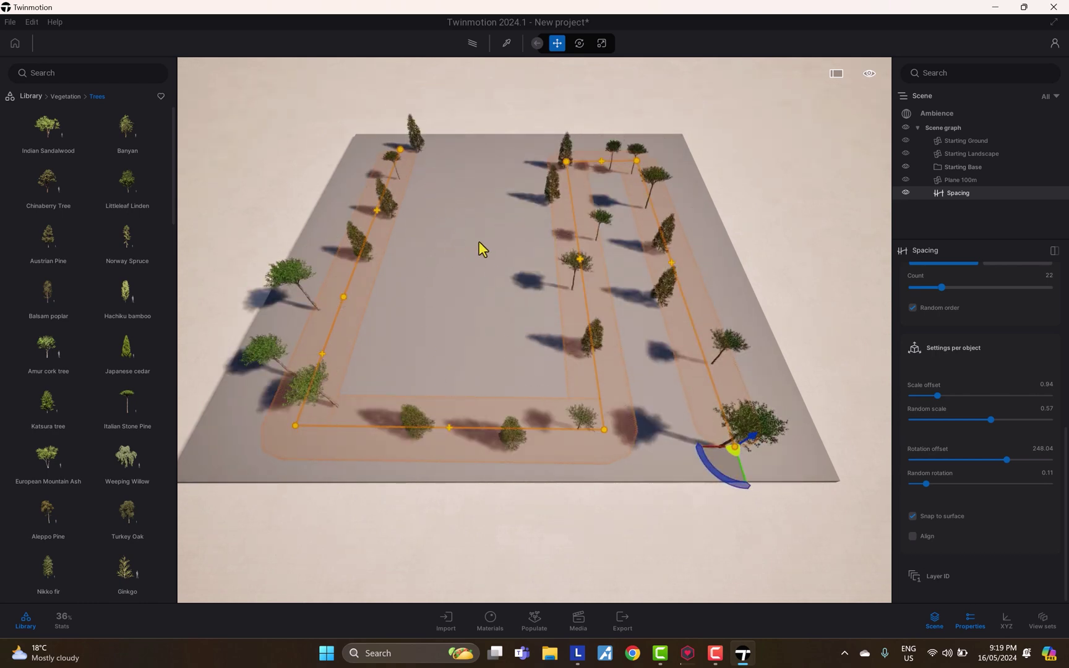
Step: Raise the spacing path's near inner corner point vertically above the plane with Snap to surface enabled
shift+middle_drag(526, 224, 527, 186)
scroll(632, 476, up, 2)
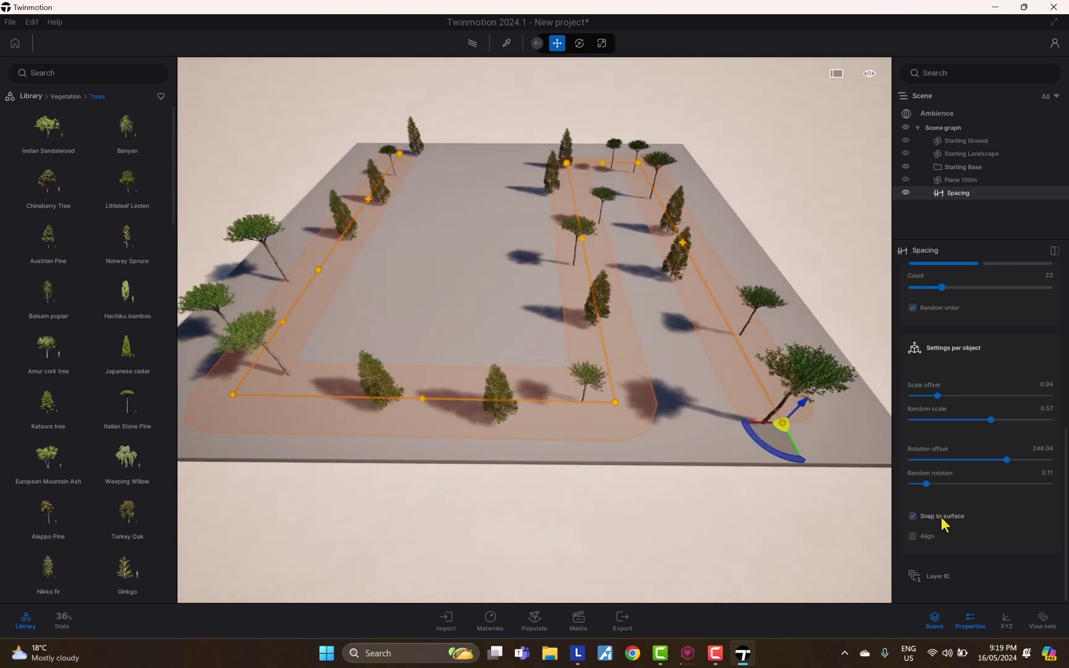
middle_drag(734, 459, 725, 494)
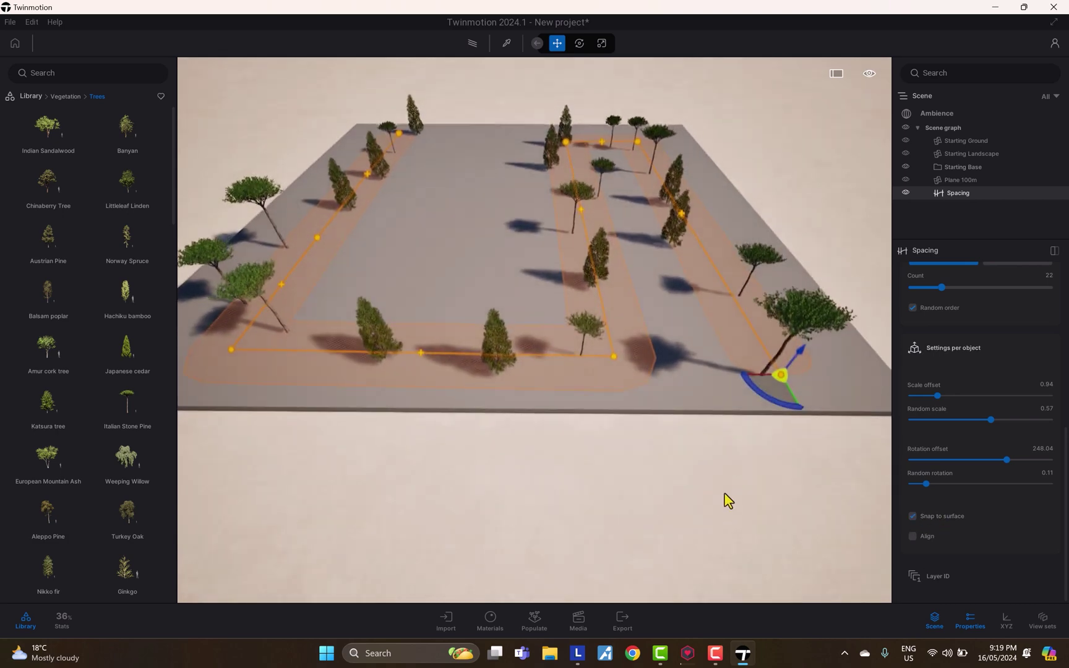
right_drag(725, 494, 710, 584)
middle_drag(710, 583, 709, 418)
click(606, 403)
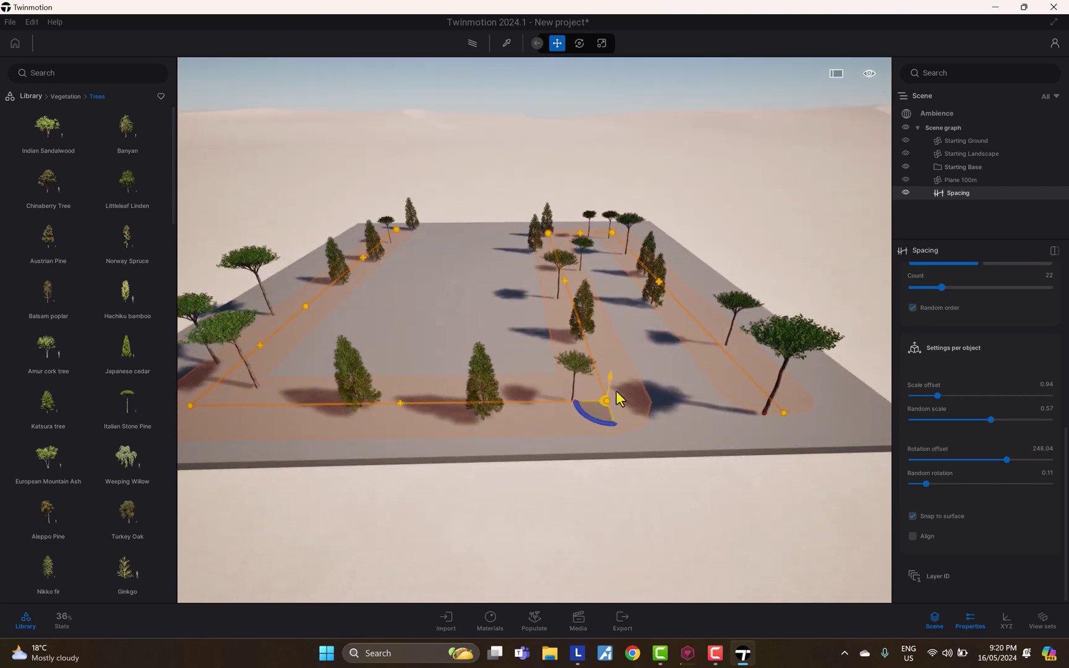
drag(607, 376, 613, 256)
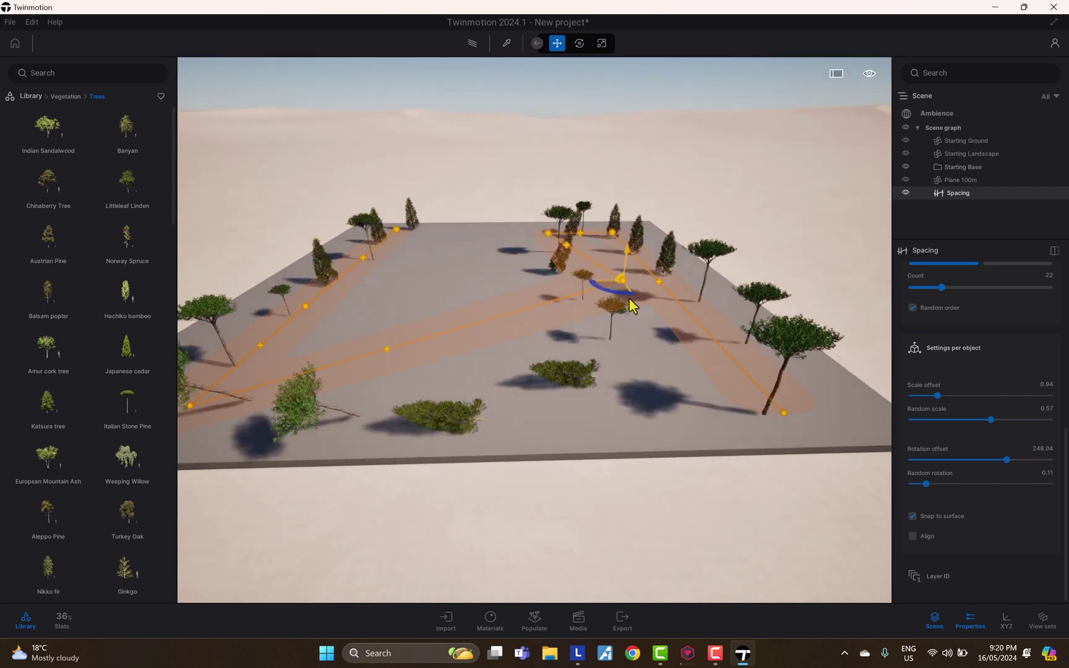
Step: Switch Snap to surface off and back on for the spacing trees, and lower the raised path point toward the plane
click(931, 518)
right_drag(699, 466, 609, 309)
middle_drag(717, 494, 715, 238)
drag(691, 359, 691, 356)
click(935, 516)
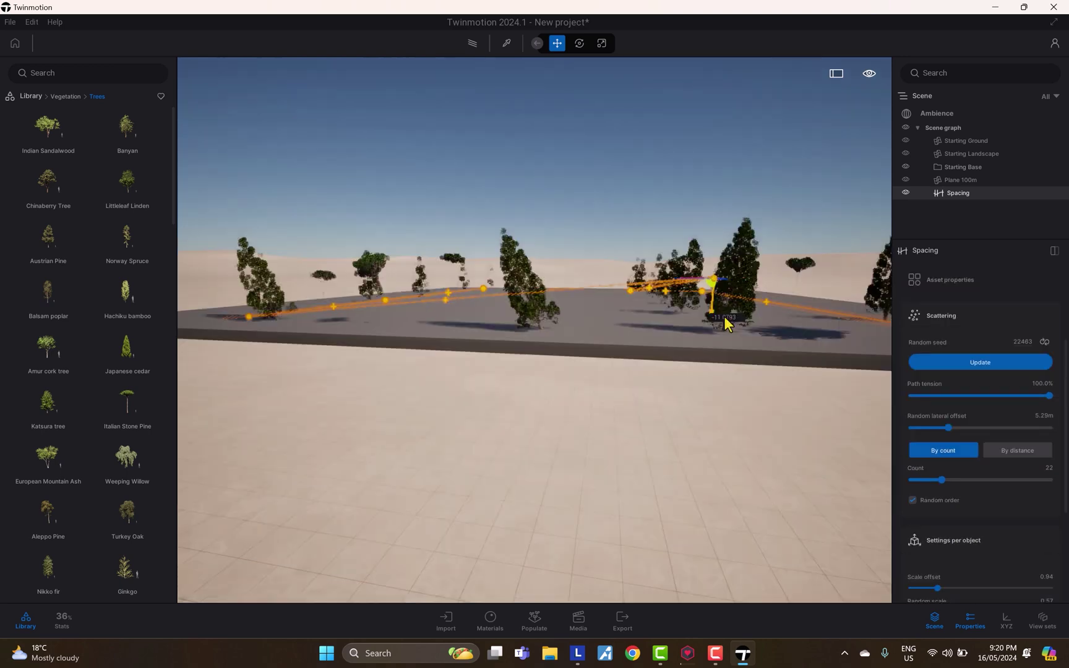
drag(726, 318, 722, 366)
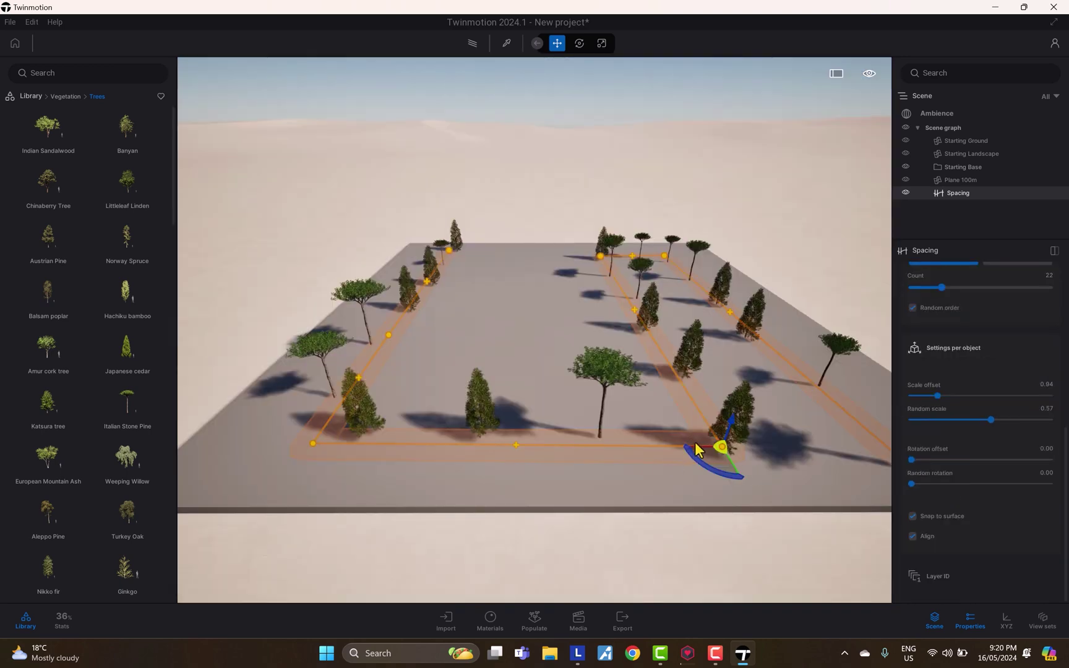
Step: Inspect the trees along the spacing path's front segment and switch their Align option off and back on
middle_drag(668, 461, 622, 391)
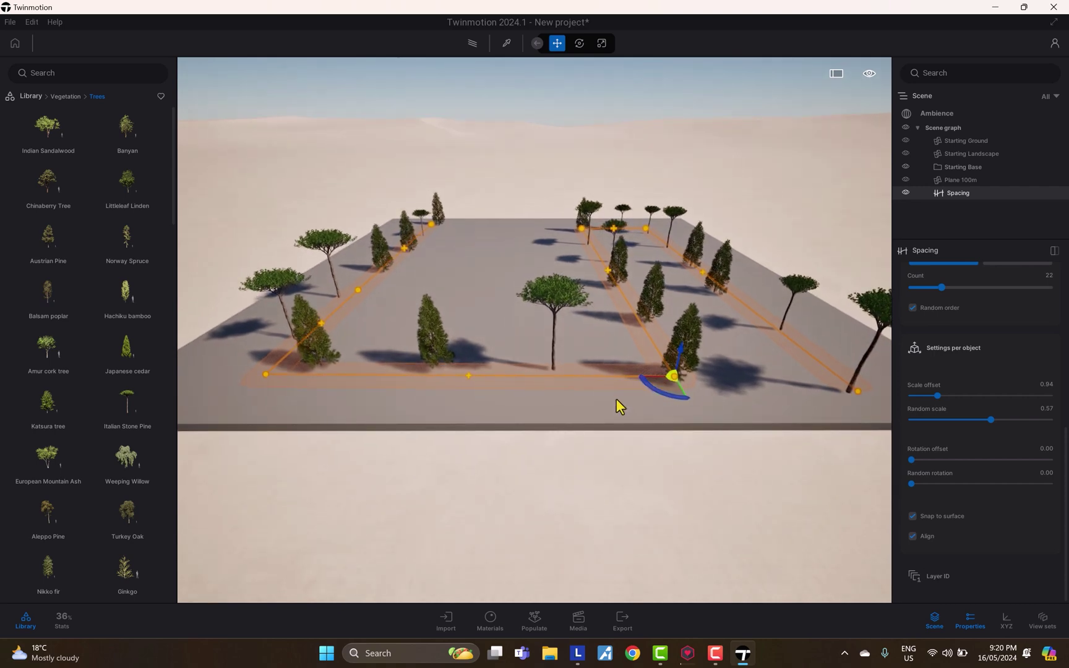
scroll(616, 399, up, 5)
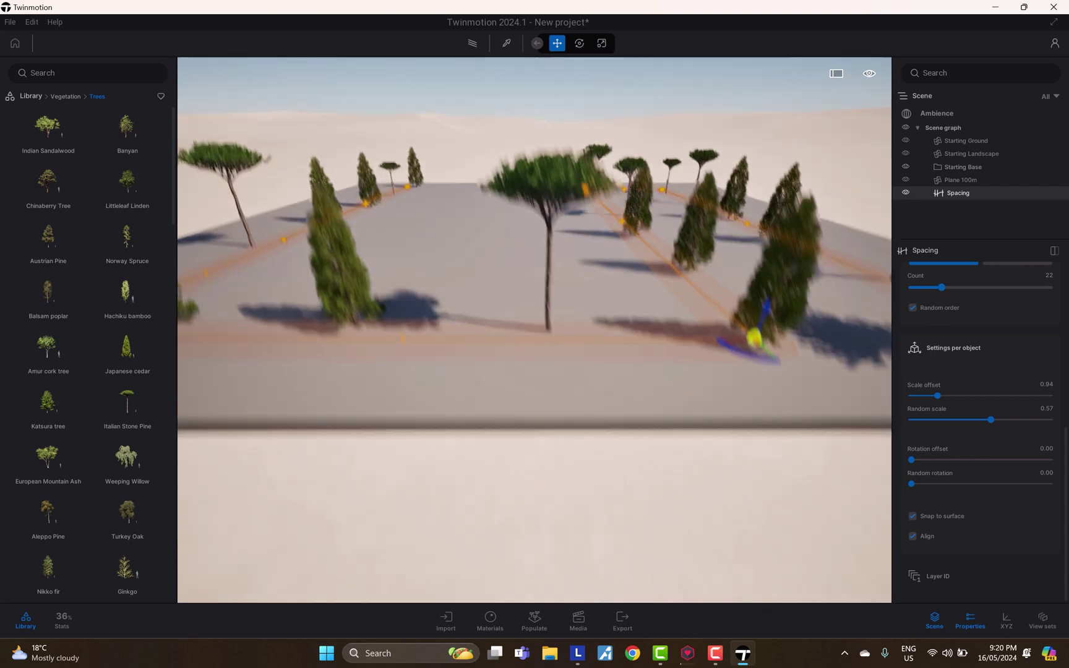
scroll(567, 334, up, 5)
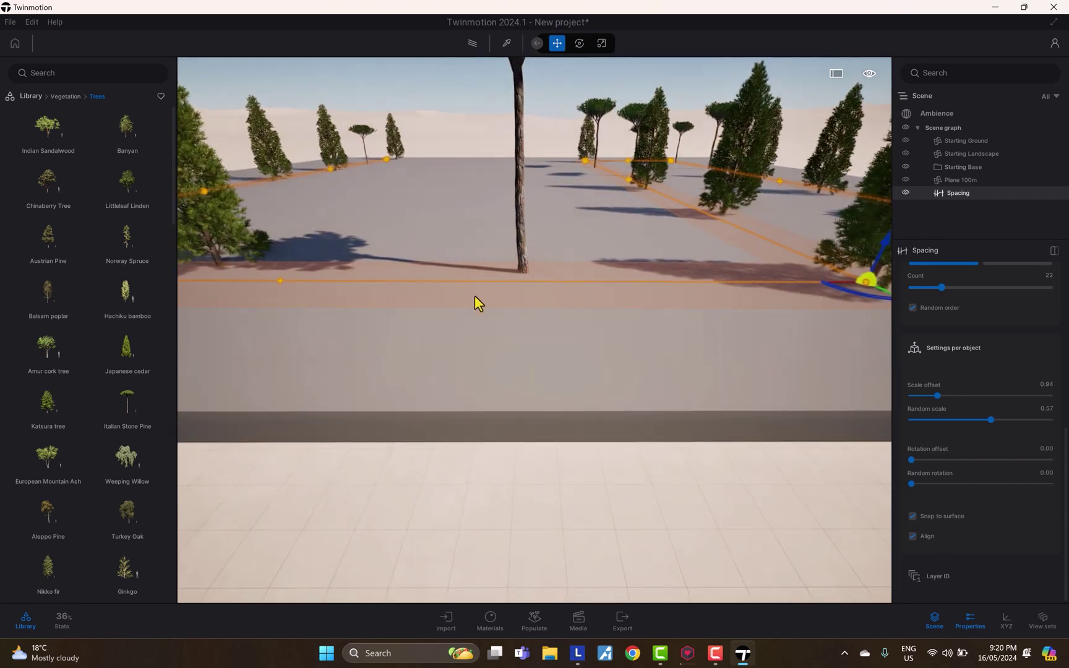
scroll(530, 250, up, 4)
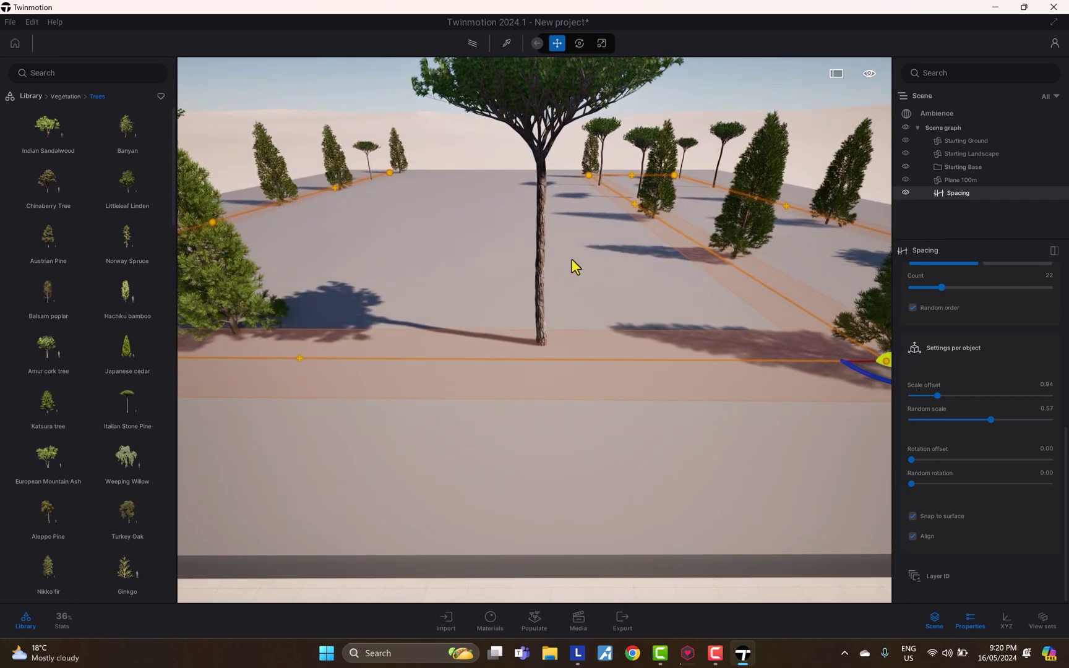
scroll(559, 238, down, 3)
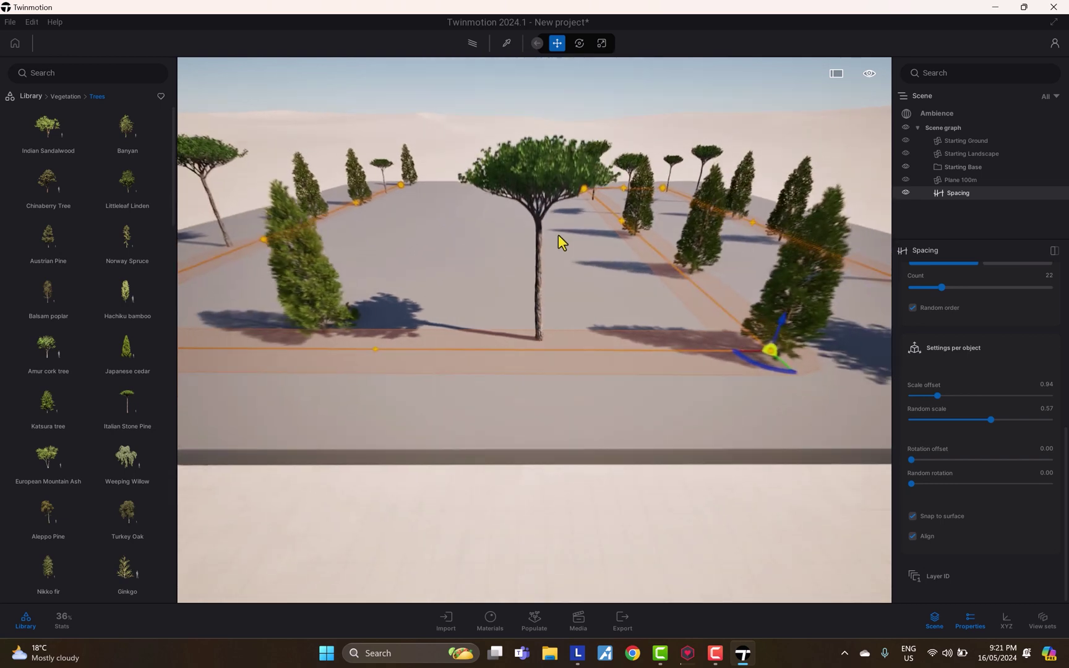
scroll(558, 235, down, 2)
mouse_move(447, 278)
middle_down()
mouse_move(509, 294)
mouse_move(436, 273)
middle_up()
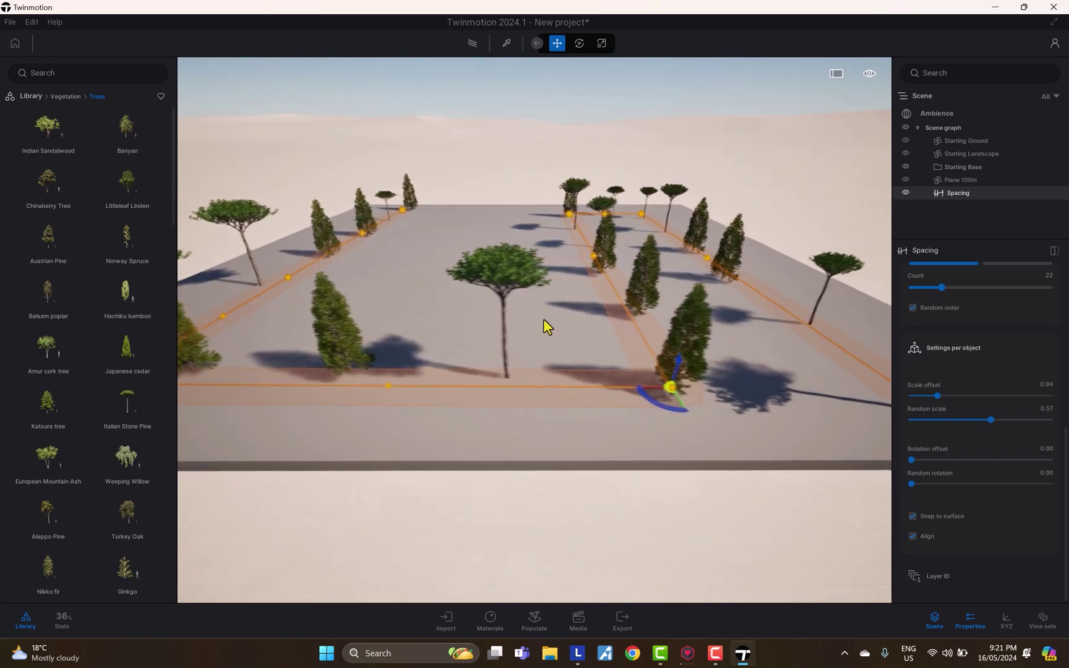
click(923, 540)
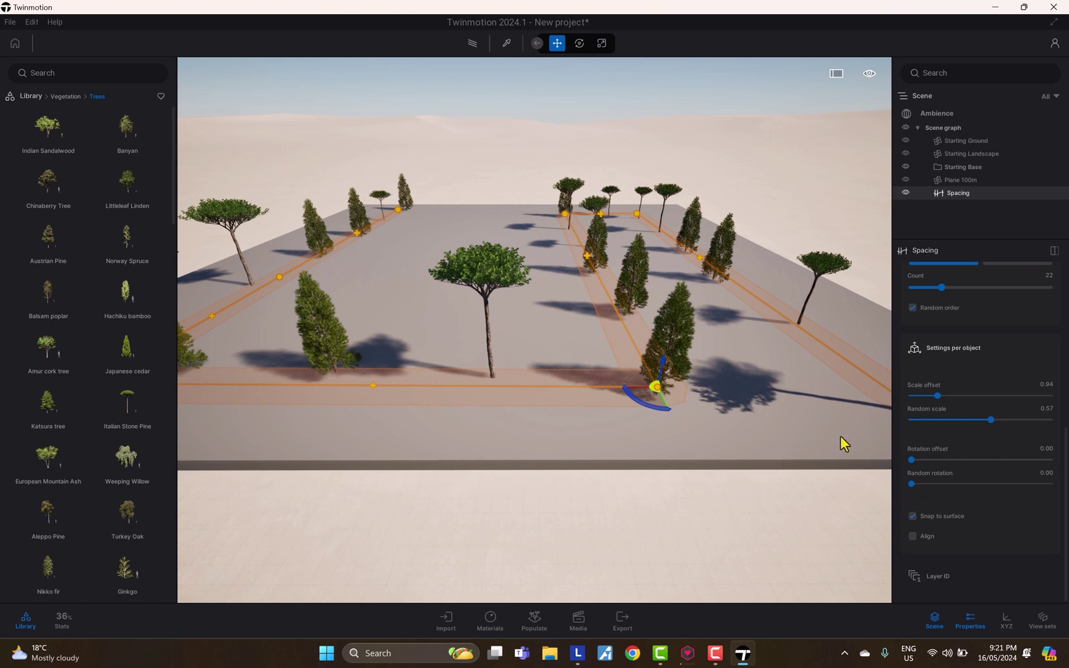
click(913, 536)
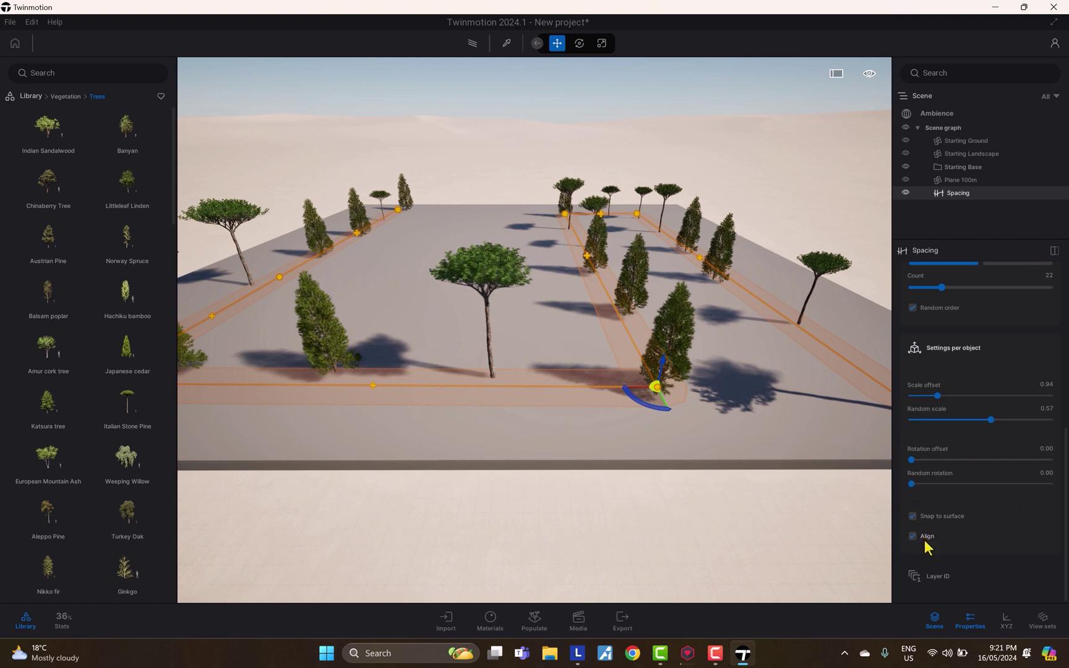
Step: Choose the Area placement tool from the Populate place tools
scroll(1036, 412, up, 5)
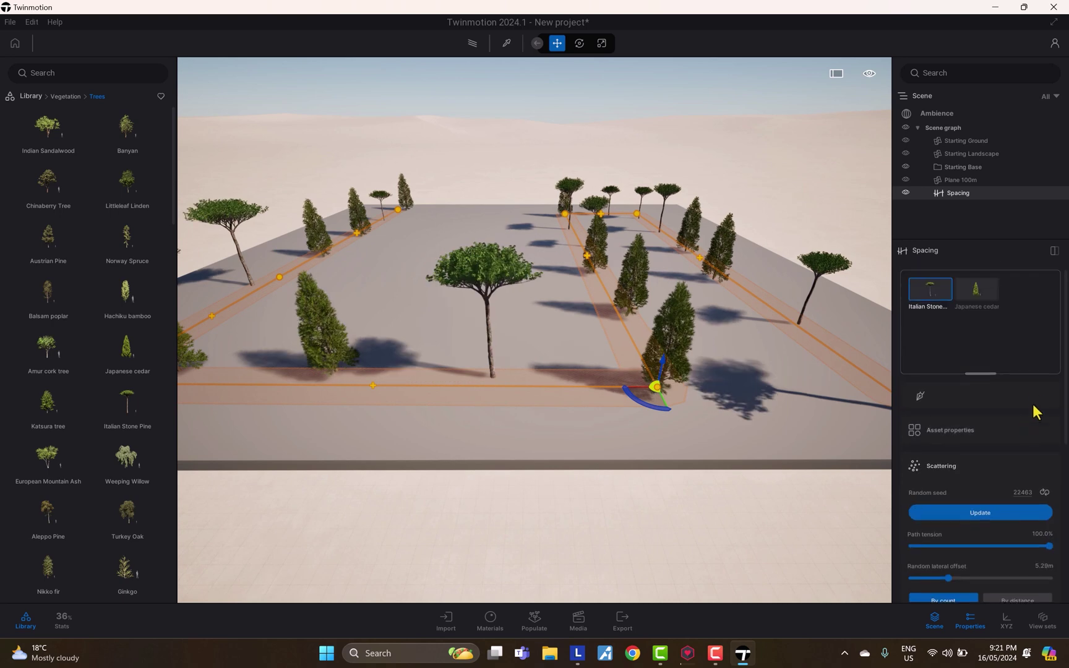
scroll(1026, 377, down, 3)
scroll(1025, 377, up, 3)
click(534, 620)
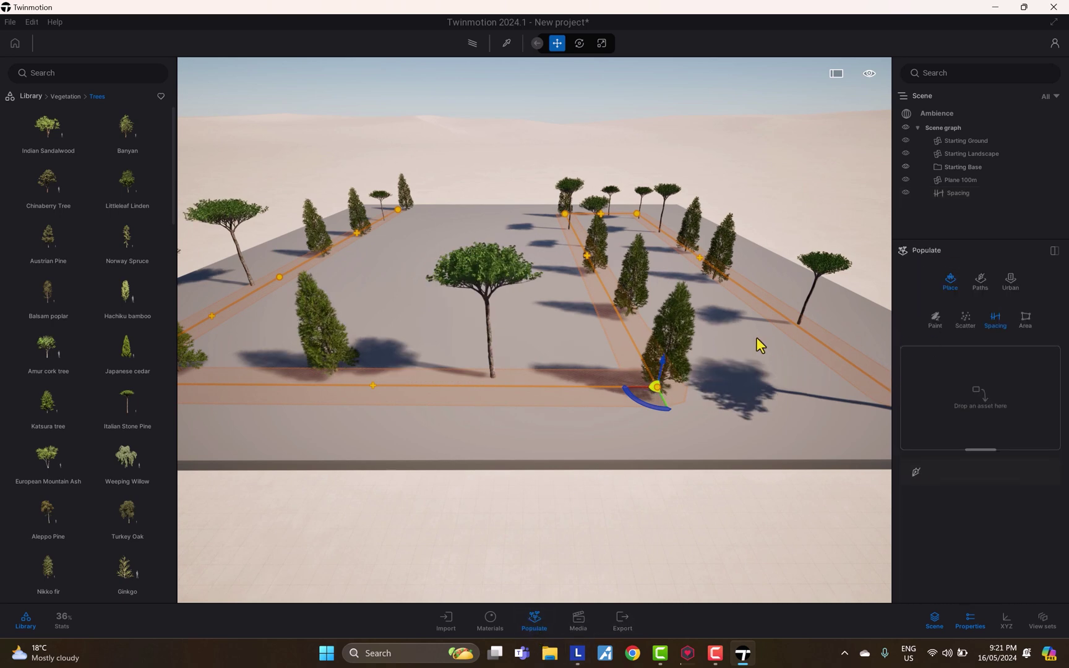
scroll(748, 344, down, 5)
click(1025, 320)
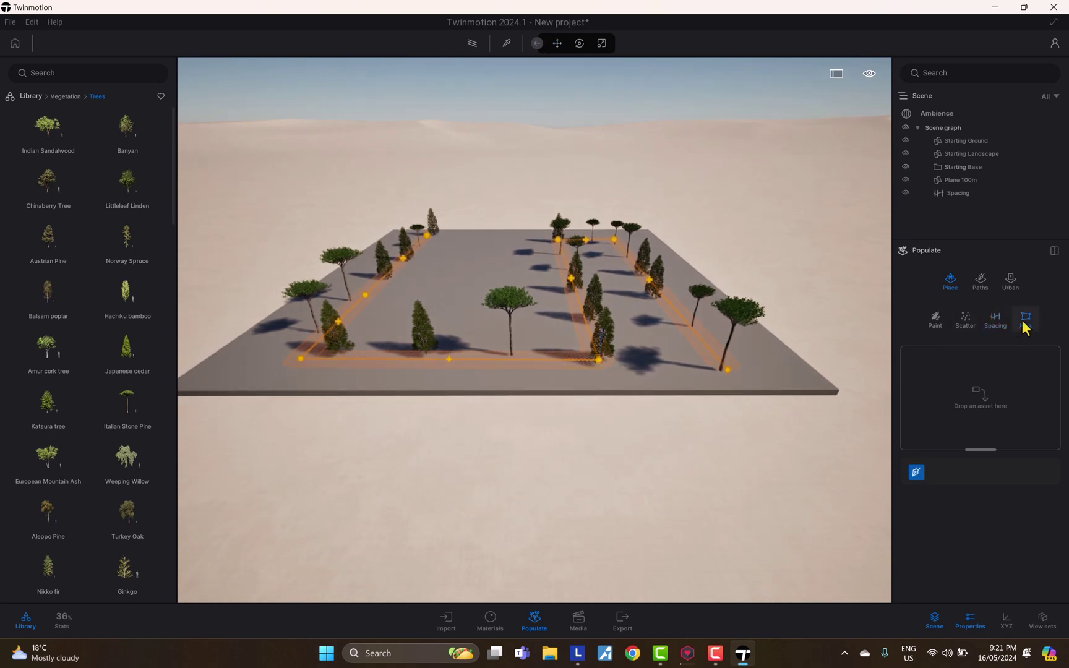
middle_drag(637, 380, 641, 397)
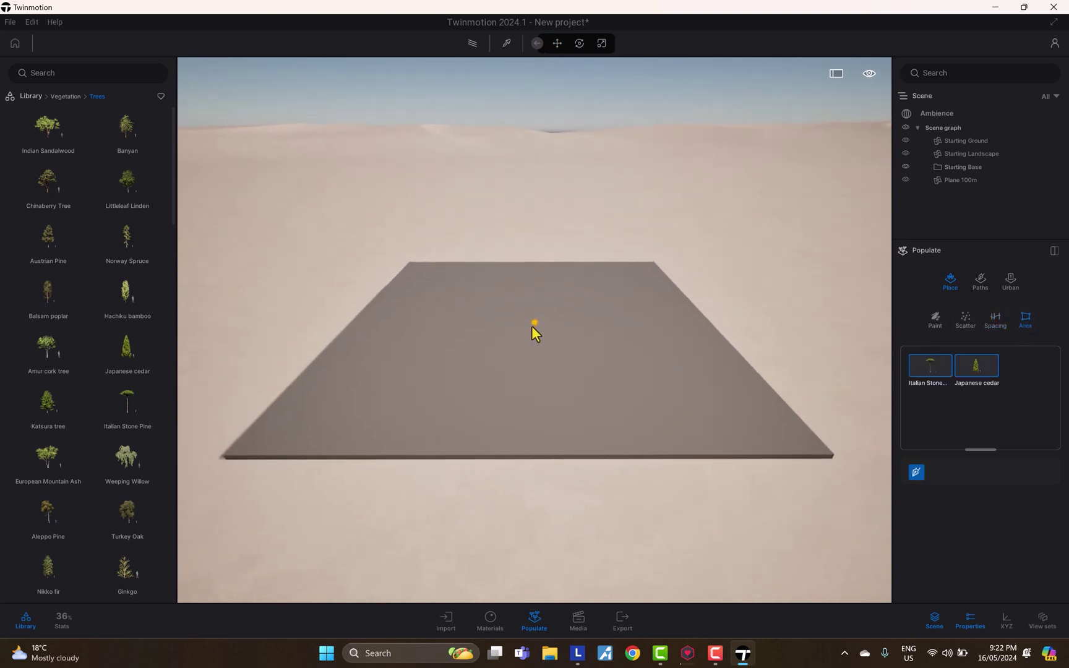
Step: Draw a closed irregular area outline over the plane, starting and ending at its far left corner, to fill with Italian Stone Pine and Japanese cedar
click(416, 270)
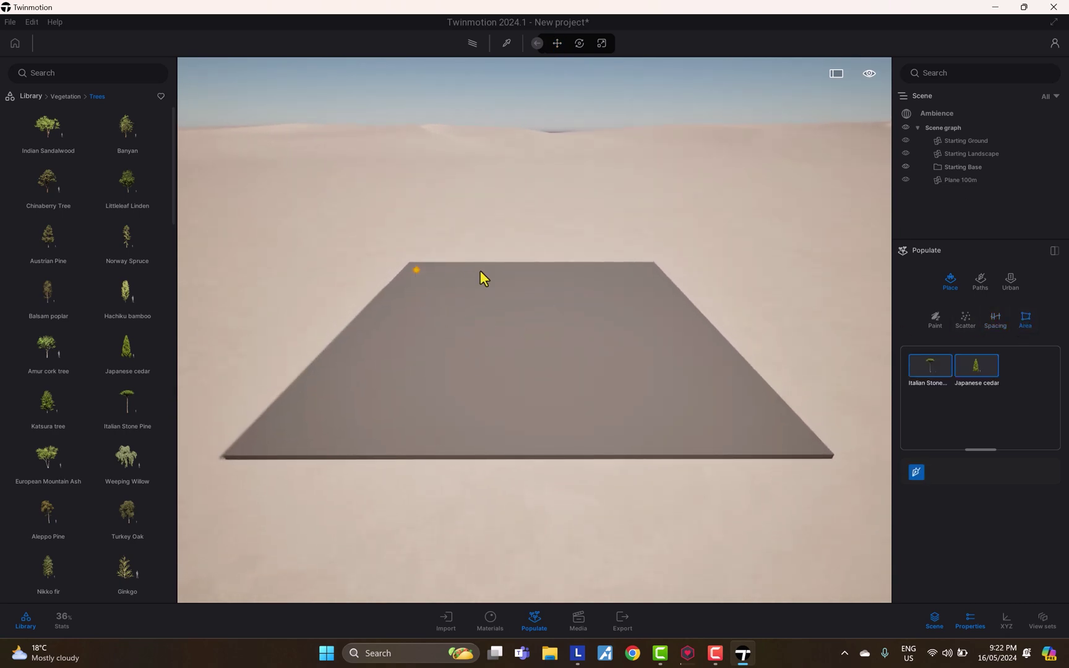
click(649, 267)
click(635, 321)
click(696, 343)
click(755, 411)
click(692, 426)
click(598, 380)
click(522, 408)
click(478, 396)
click(419, 391)
click(316, 423)
click(348, 328)
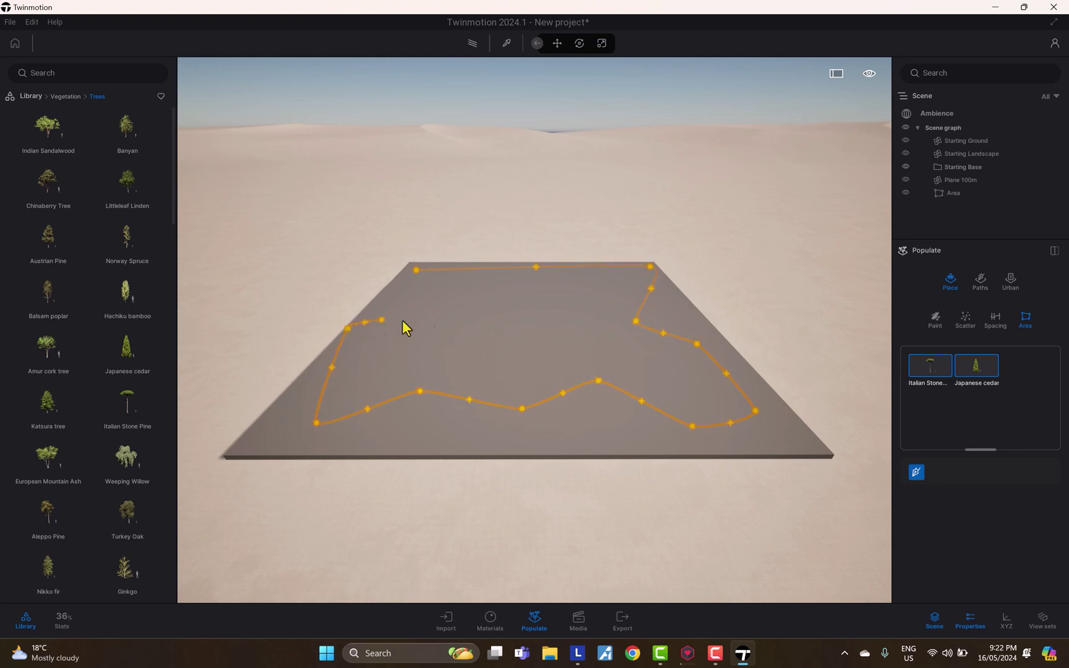
click(435, 317)
click(417, 271)
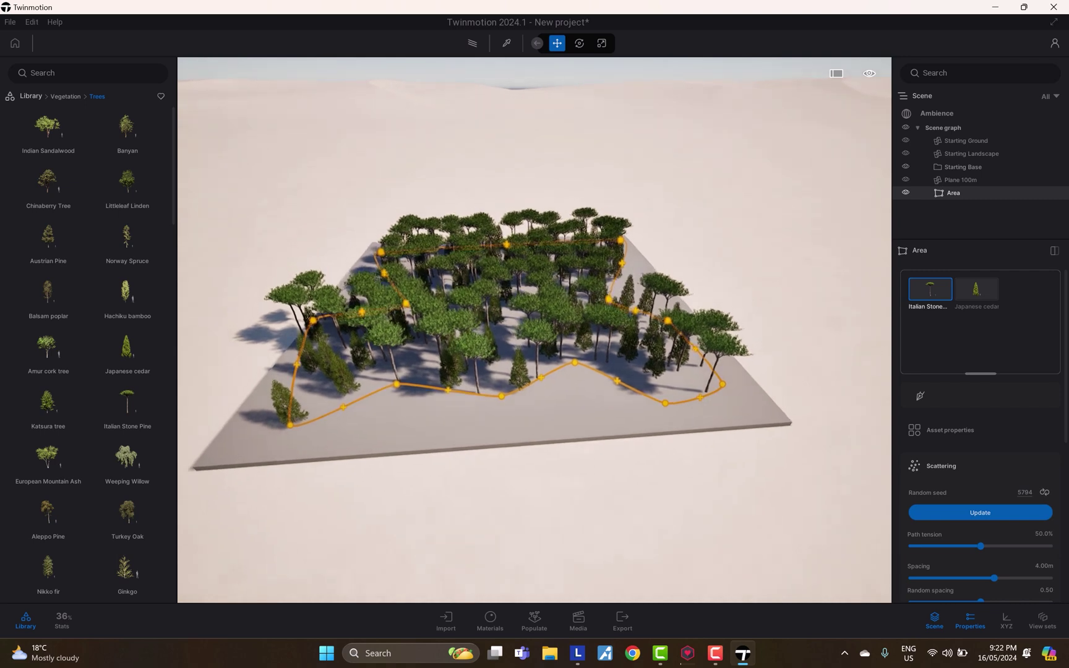
Step: Switch to the top view and generate new random seeds for the area's scattering repeatedly to vary the tree layout
middle_drag(504, 332, 498, 332)
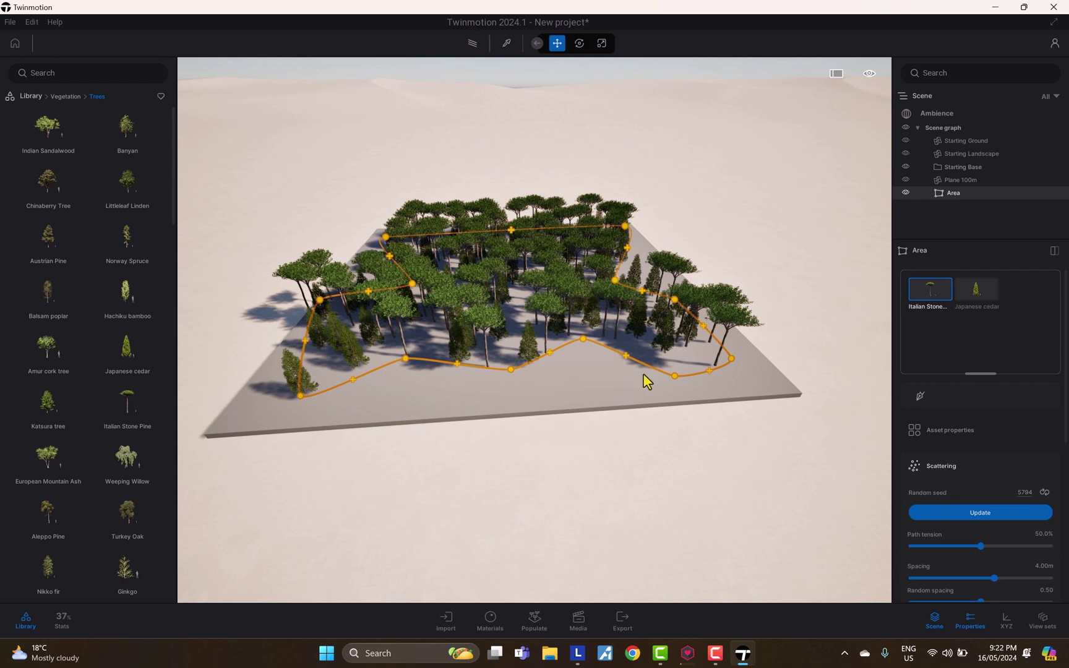
mouse_move(870, 72)
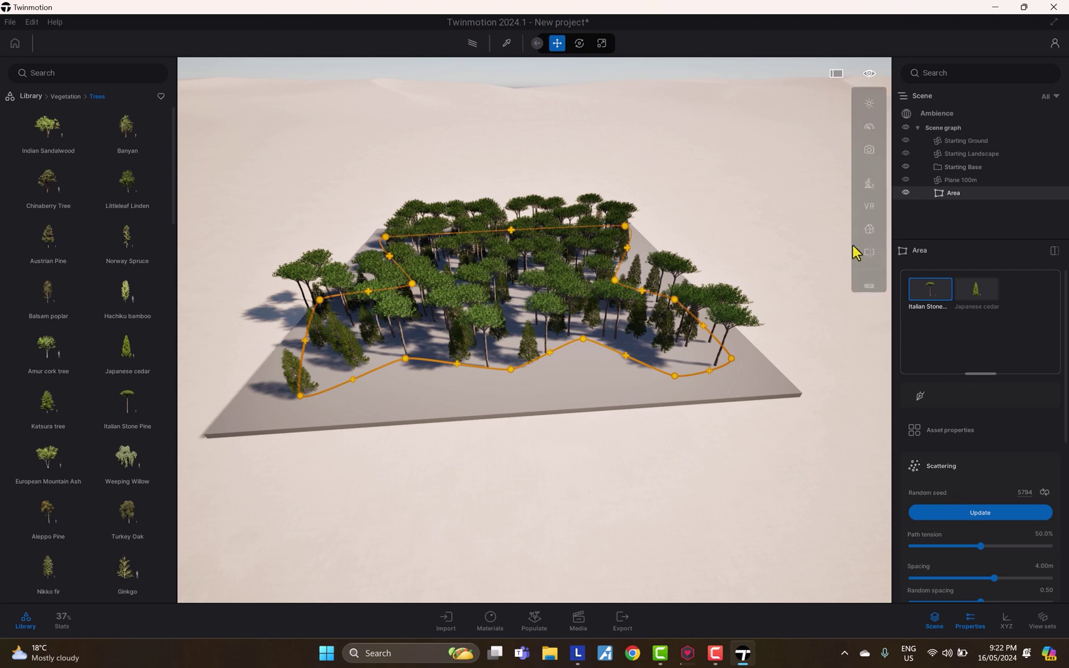
mouse_move(866, 232)
click(795, 188)
scroll(1044, 433, down, 1)
click(1044, 428)
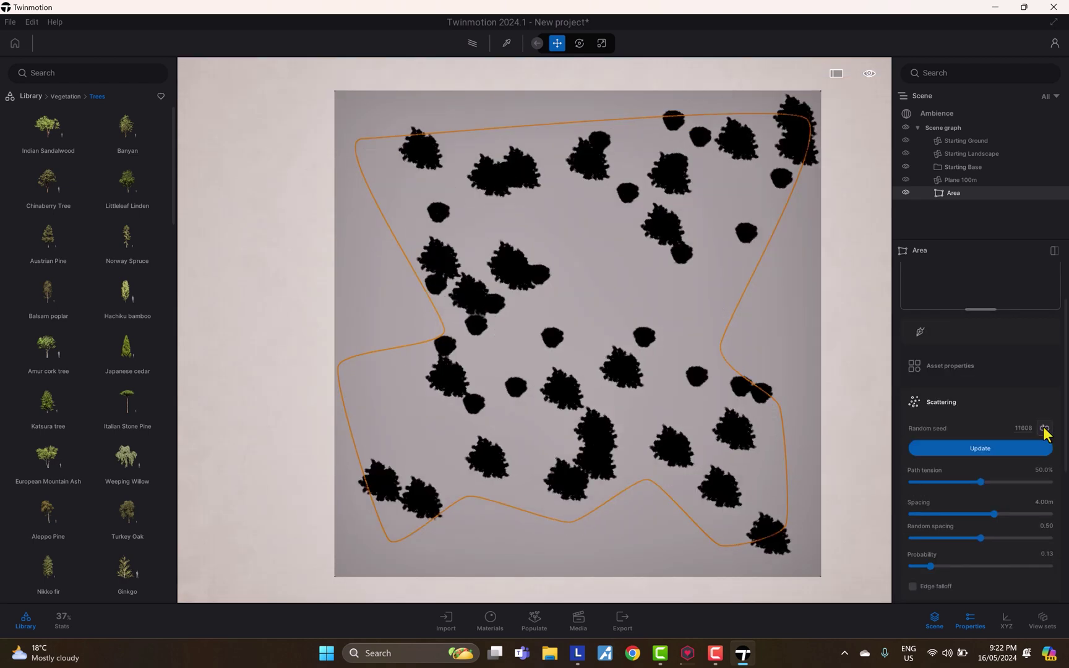
click(1044, 428)
click(1044, 428)
click(1044, 428)
click(1044, 428)
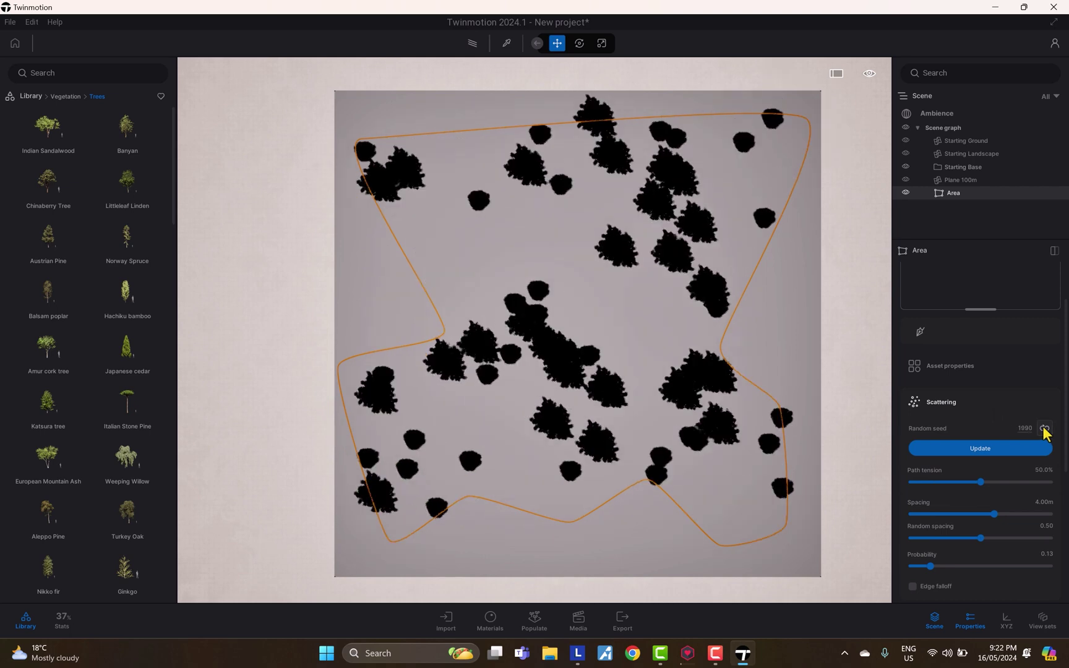
click(1044, 428)
click(1044, 428)
click(1044, 428)
click(1044, 428)
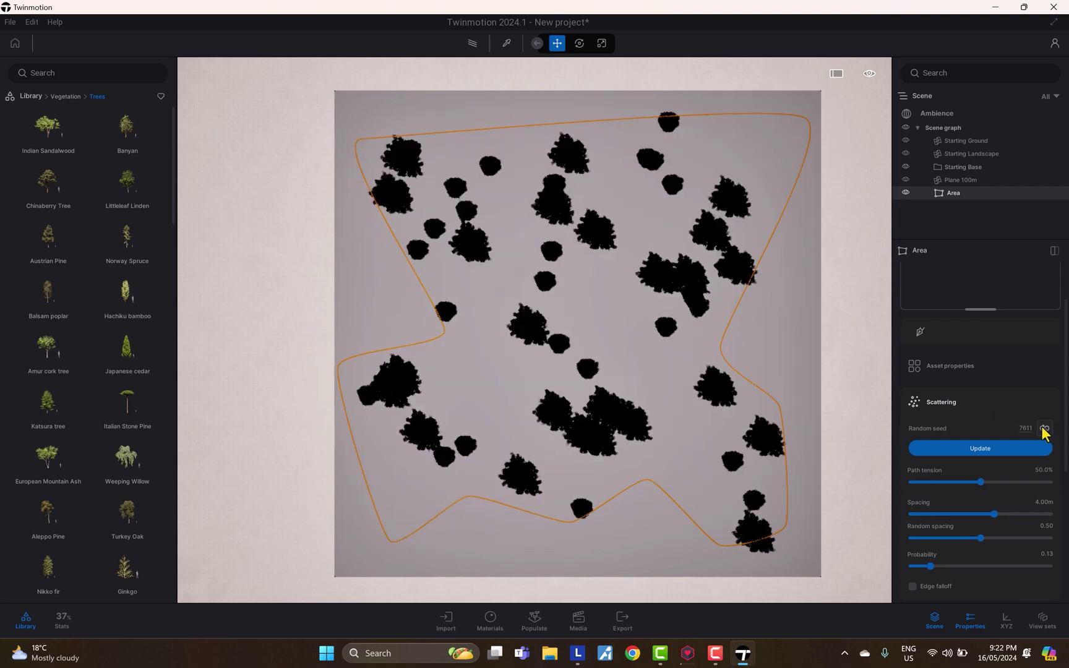
click(1044, 428)
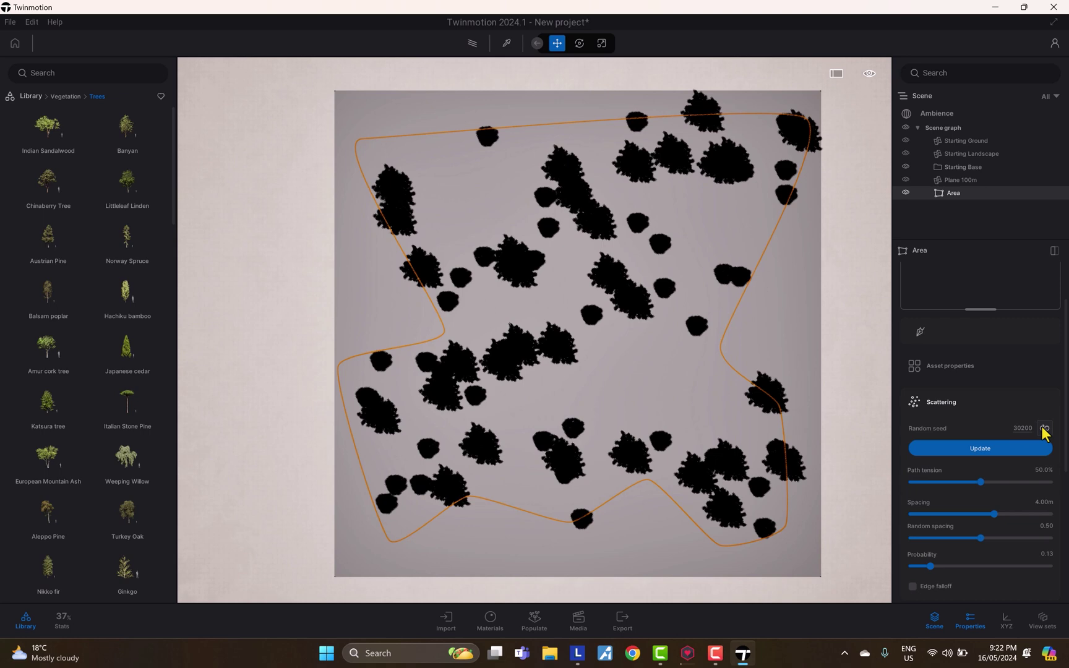
click(1044, 428)
click(1044, 428)
click(1044, 428)
click(1043, 428)
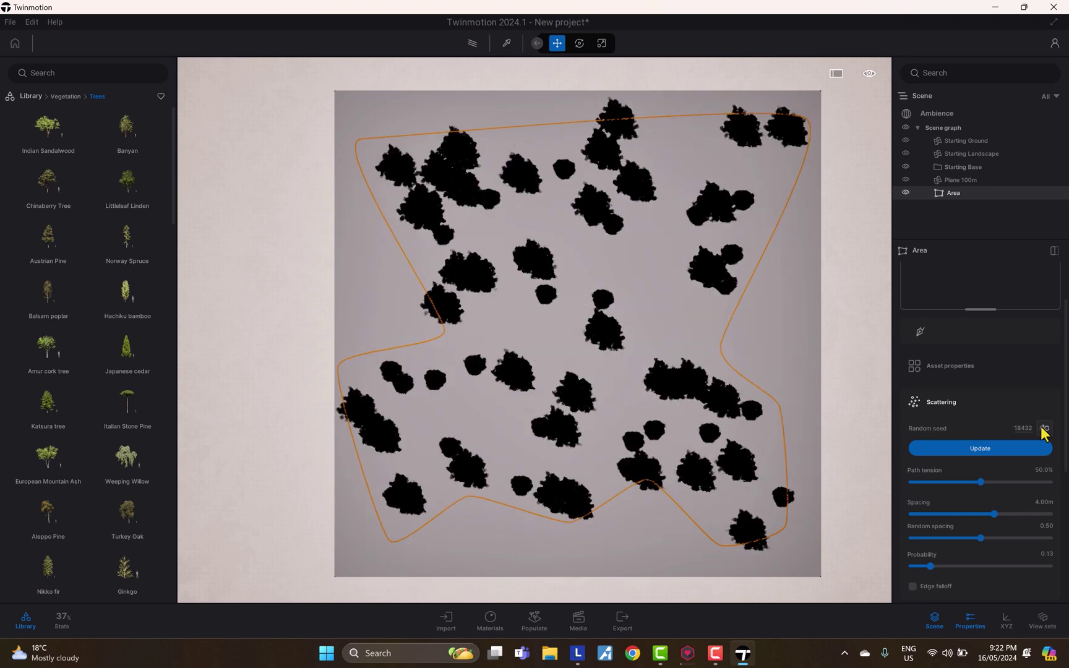
click(1044, 428)
Step: Return to the perspective view and set the area's path tension to 100%
mouse_move(870, 74)
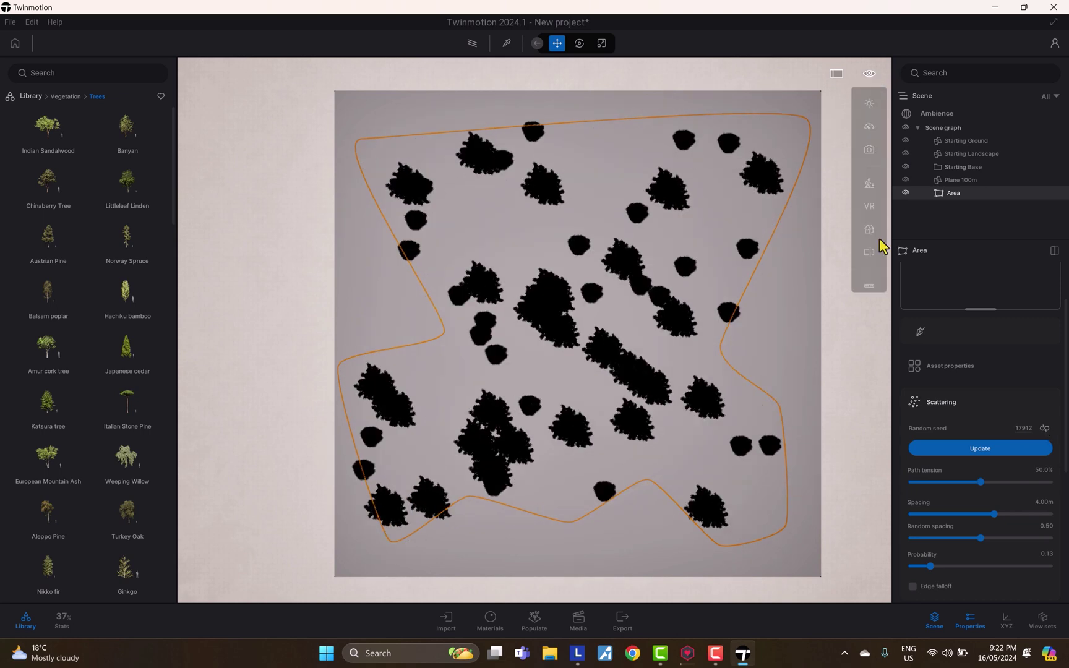
click(870, 244)
click(795, 236)
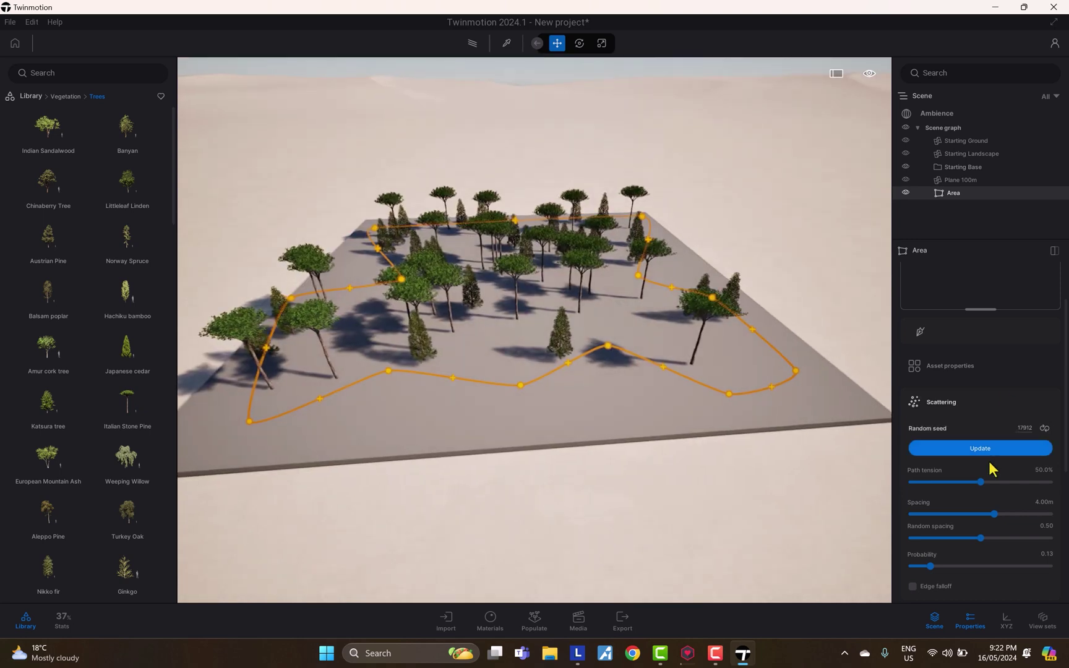
scroll(979, 541, down, 1)
drag(946, 499, 1050, 498)
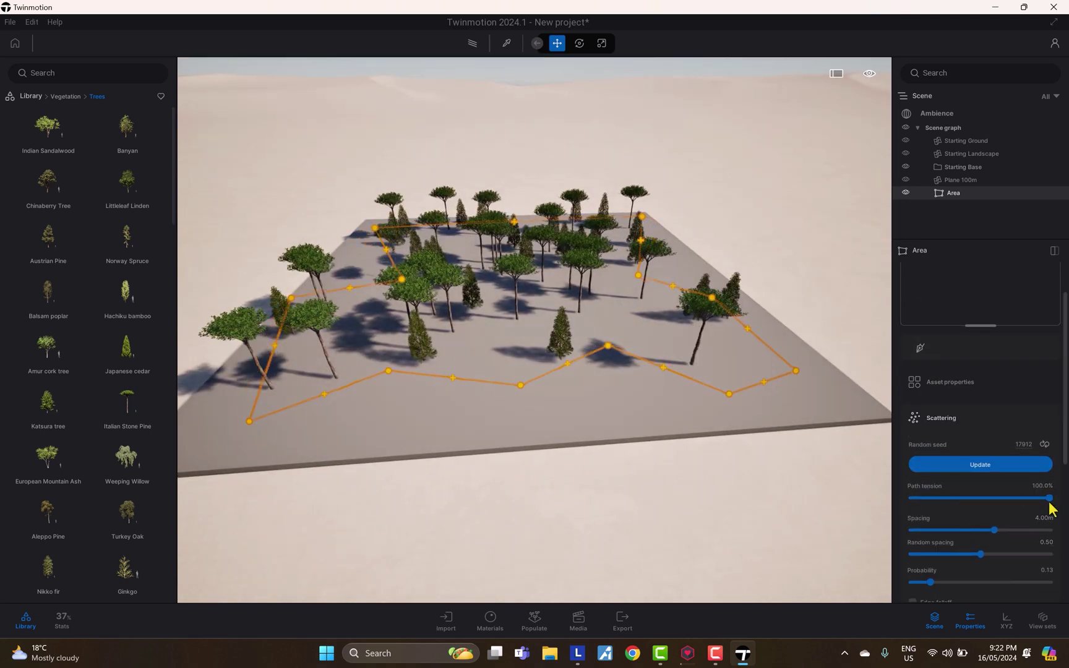
Step: Move the area outline's inner front points toward the plane's front edge and add points along that side
mouse_move(518, 374)
middle_down()
mouse_move(507, 366)
mouse_move(527, 378)
middle_up()
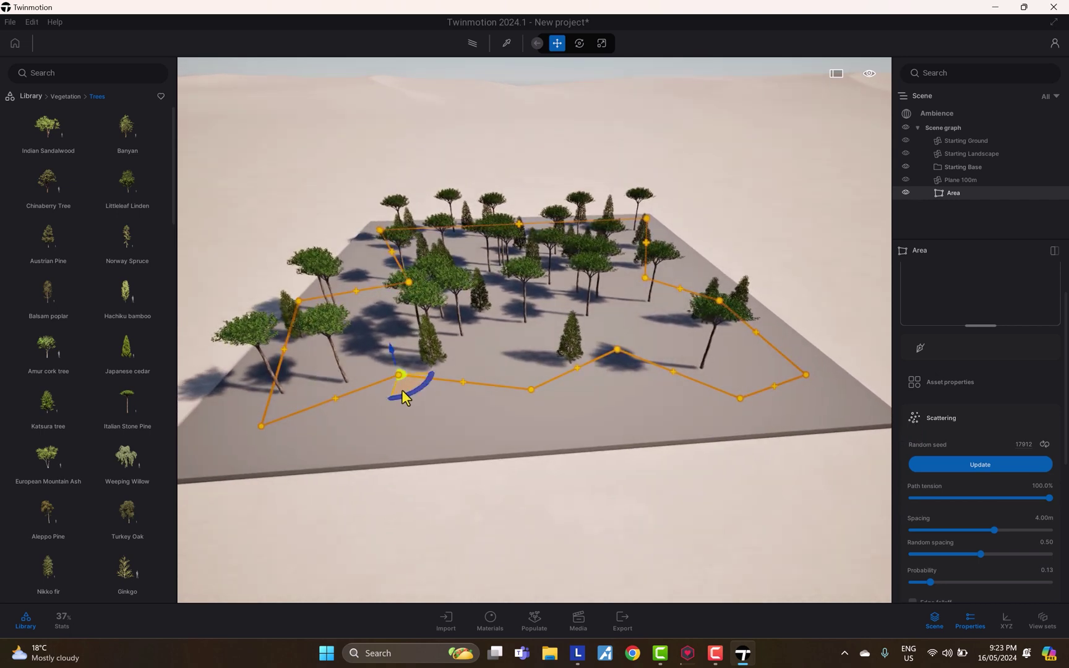
drag(403, 395, 407, 450)
click(617, 351)
drag(617, 351, 638, 418)
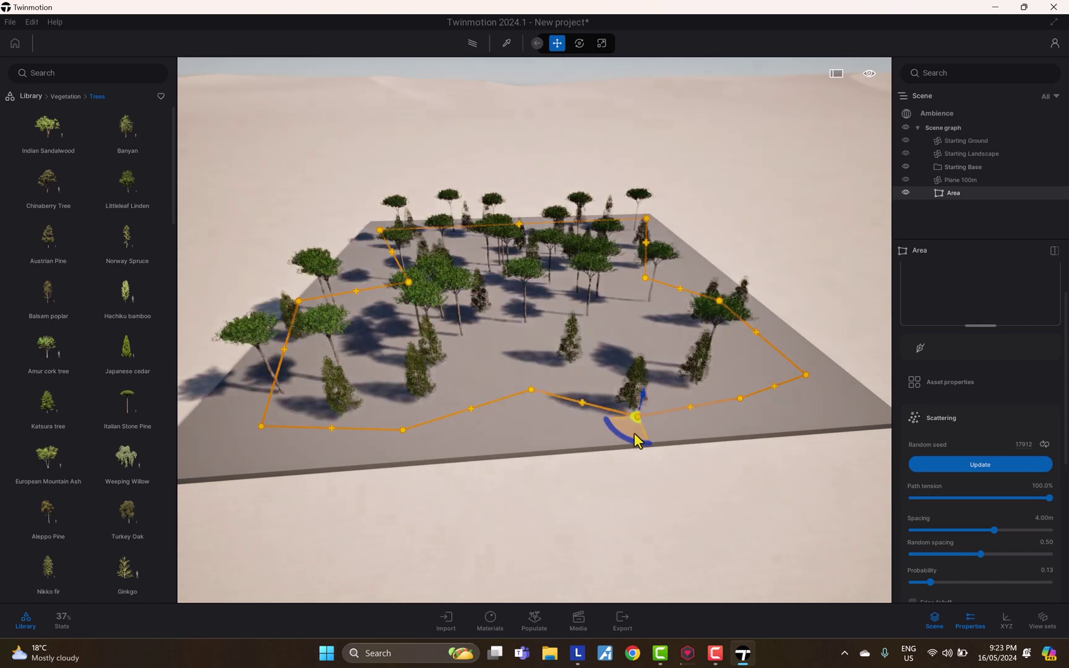
drag(531, 390, 577, 438)
click(471, 429)
click(589, 422)
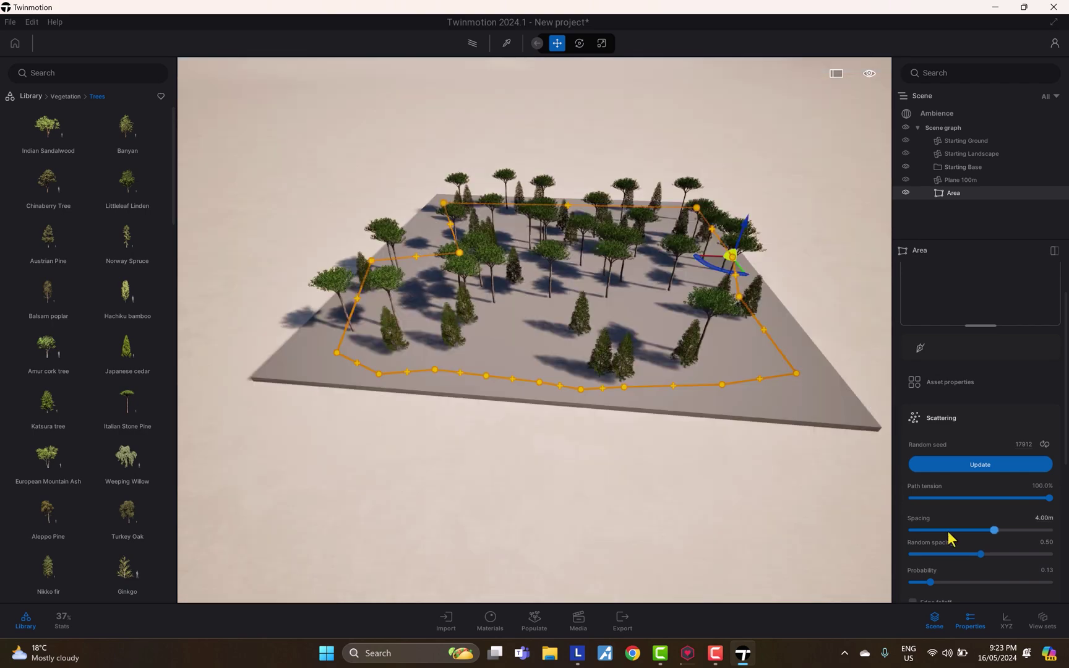
Step: Try a spacing of 1.52 m for the area's trees and widen it to 4.50 m
drag(944, 538, 926, 532)
scroll(660, 408, up, 2)
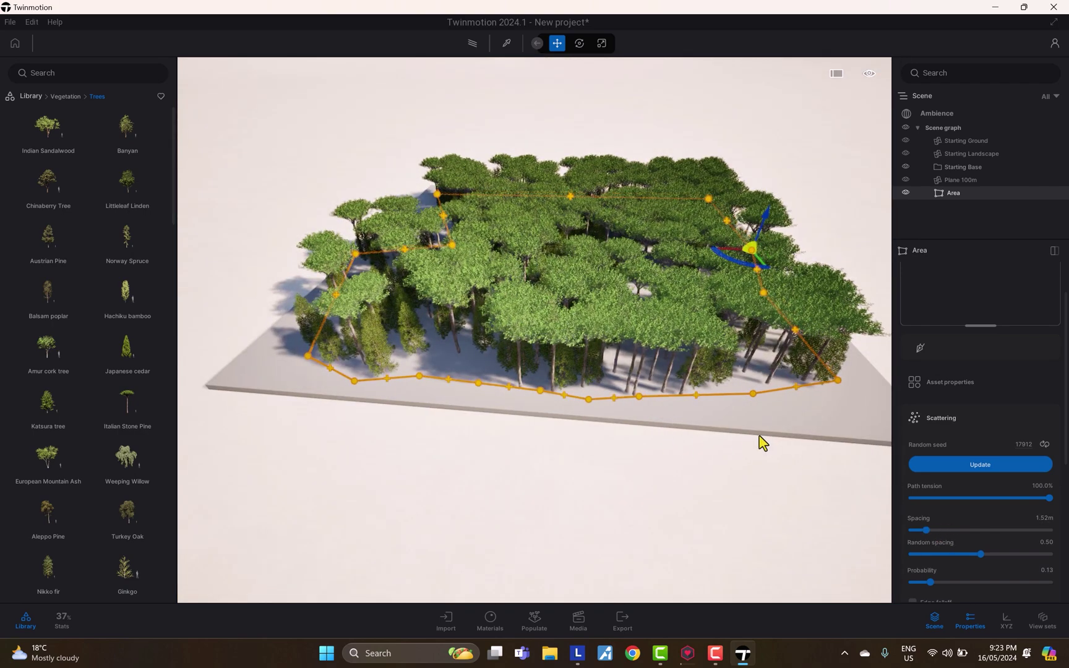
shift+middle_drag(739, 439, 675, 395)
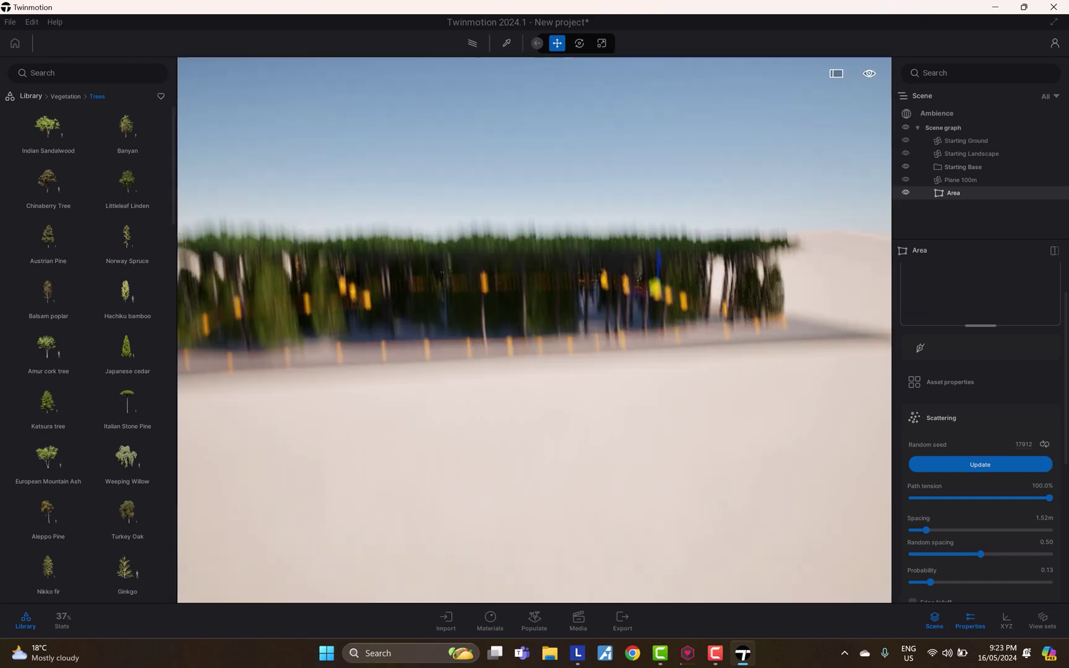
drag(702, 433, 689, 562)
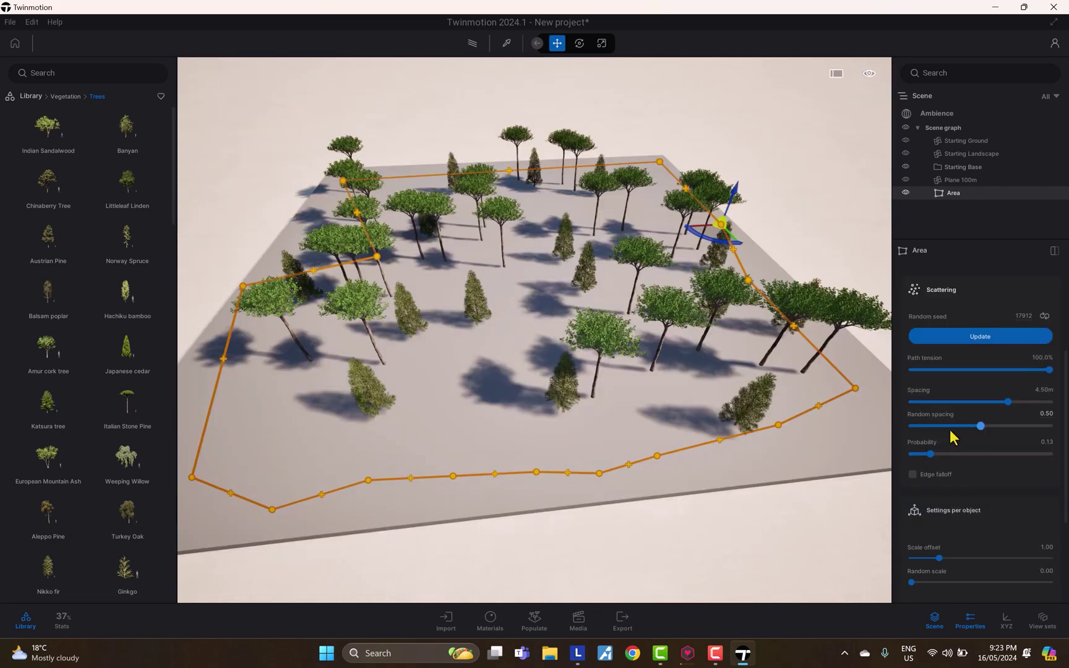
Step: Try a random spacing of 0.40 for the area's trees and raise it to 0.80
drag(950, 431, 937, 429)
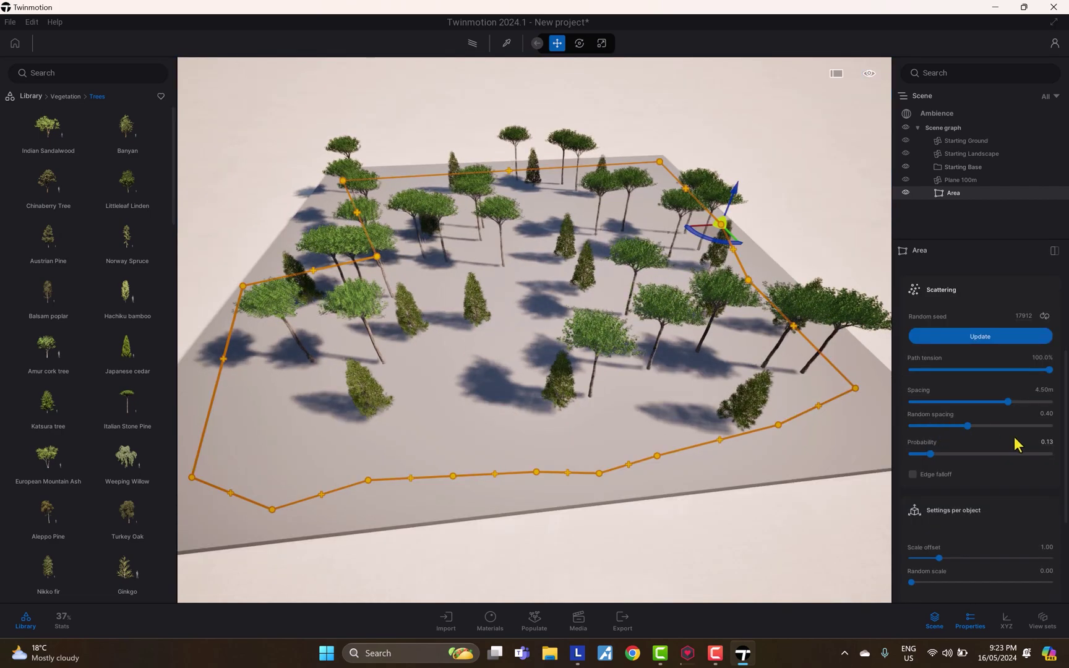
drag(1013, 428, 961, 432)
shift+middle_drag(730, 439, 767, 440)
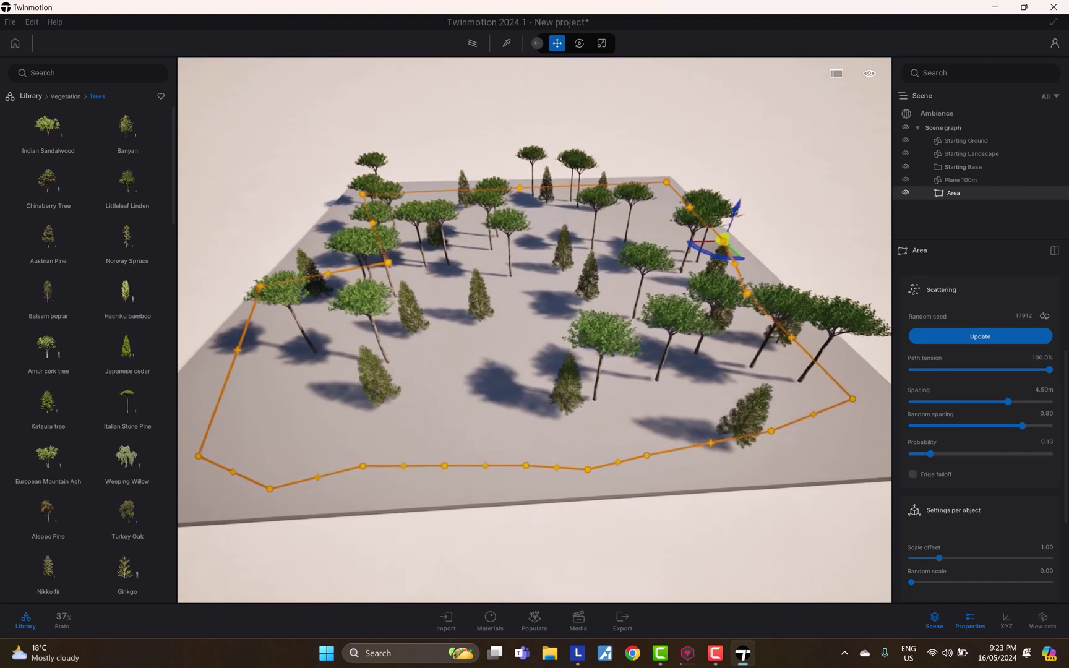
Step: Raise the area's tree probability to 0.28 and on to 0.36, and move the outline's inner left point outward toward the plane's edge
shift+middle_drag(736, 371, 716, 365)
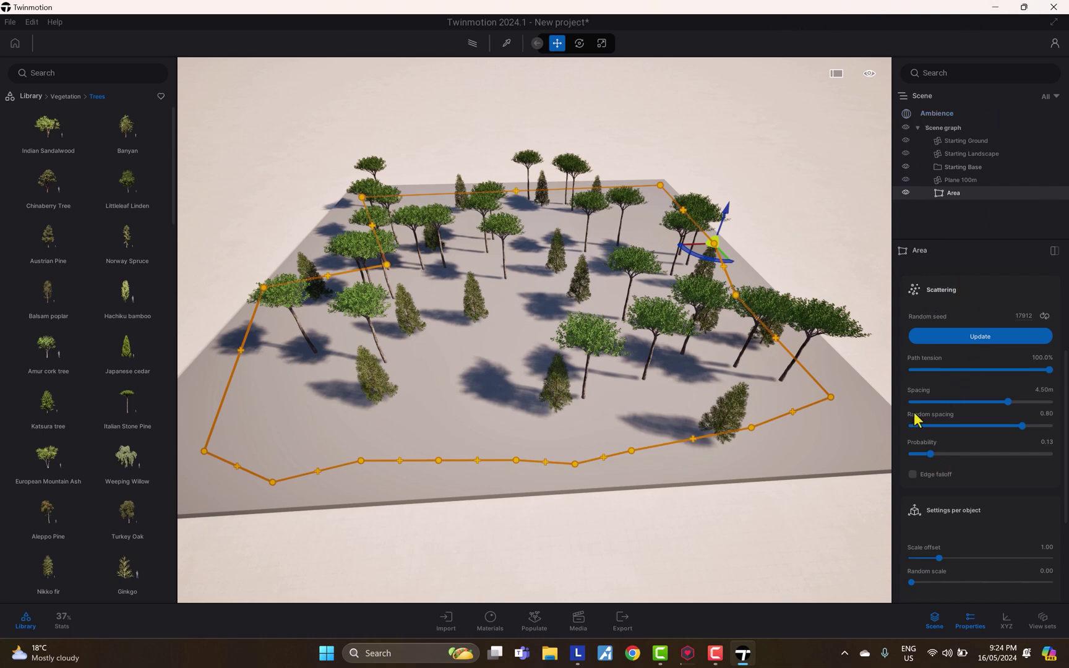
mouse_move(948, 456)
mouse_down()
mouse_move(1029, 455)
mouse_move(957, 458)
mouse_move(946, 434)
mouse_up()
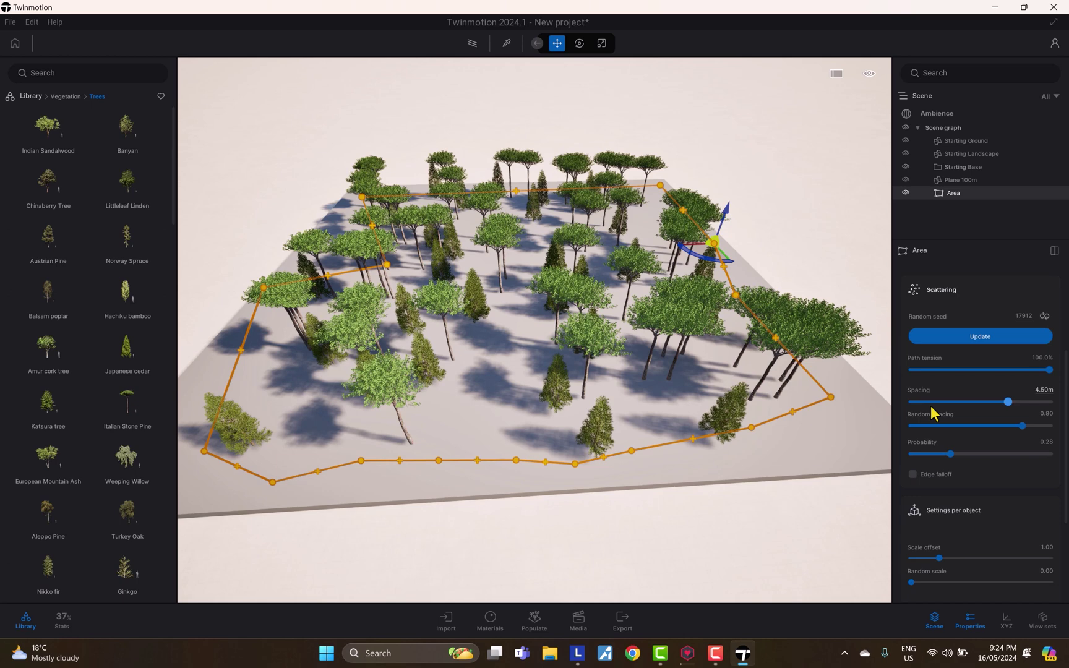
mouse_move(951, 440)
mouse_down()
mouse_move(985, 455)
mouse_move(932, 454)
mouse_move(961, 454)
mouse_up()
shift+middle_drag(618, 408, 592, 403)
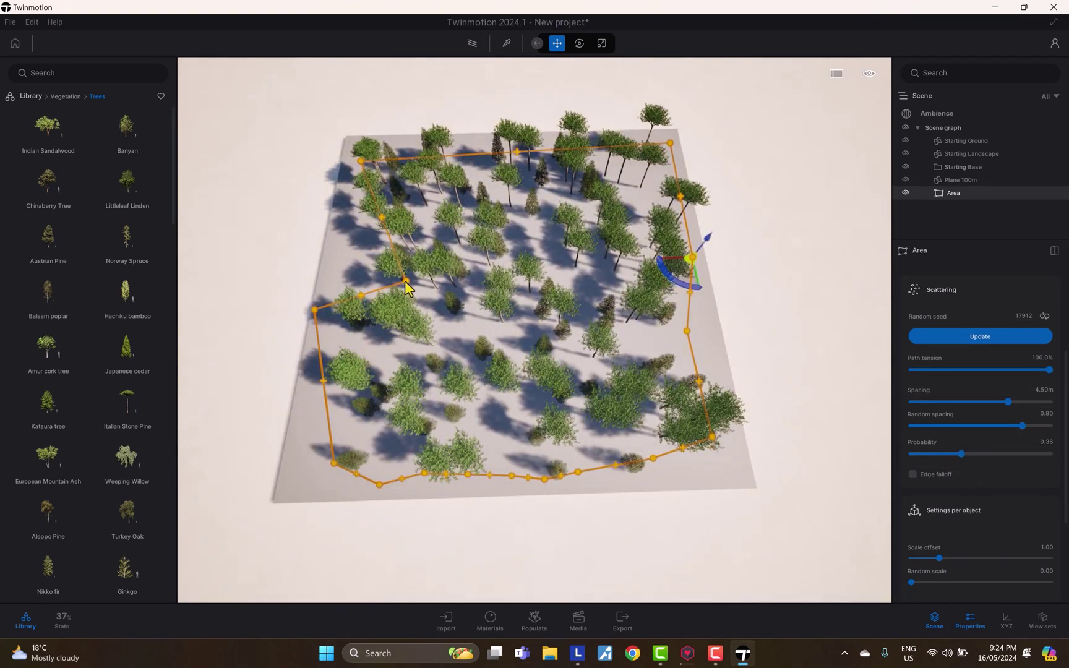
drag(404, 281, 385, 270)
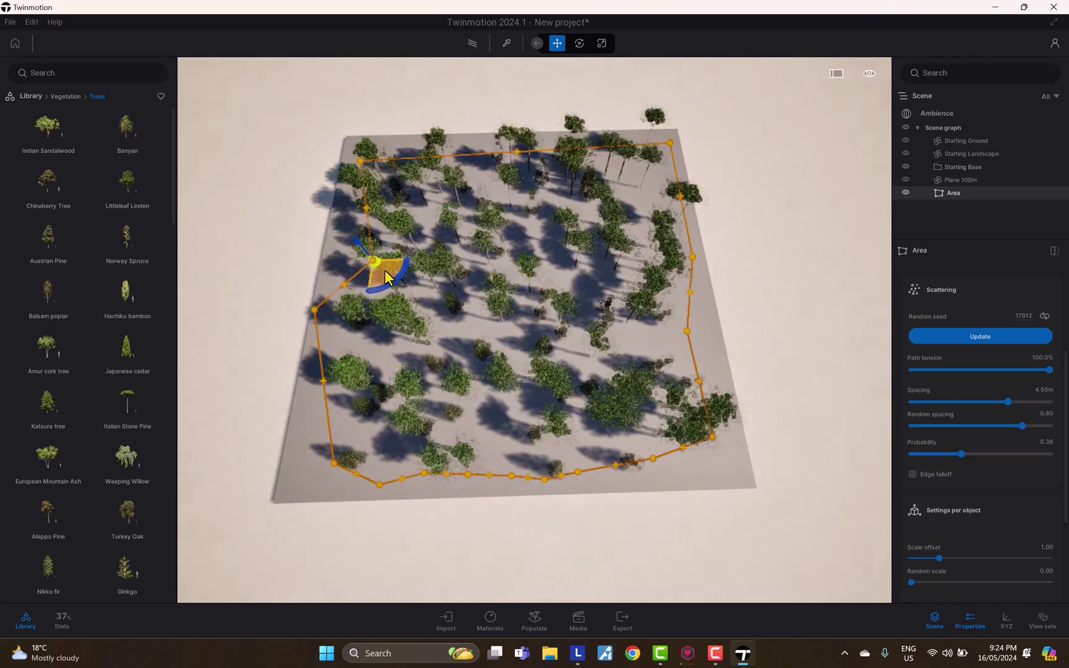
Step: Enable edge falloff for the area, try falloff distances of 8.39 m and 19.95 m, and set the distance back to 0.00 m
click(912, 474)
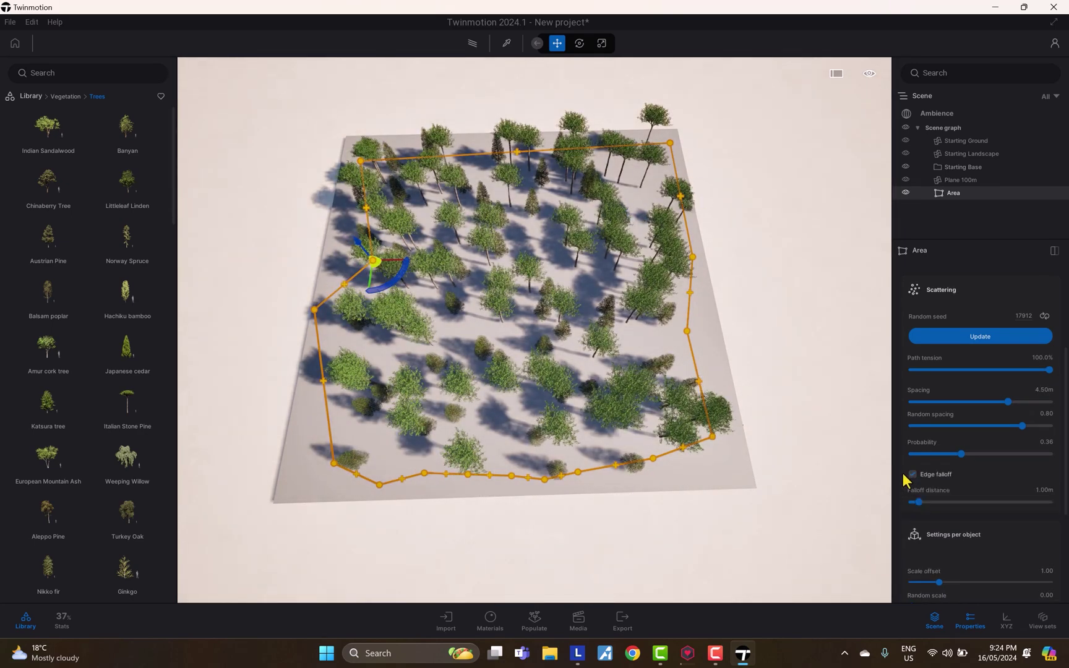
scroll(691, 513, up, 3)
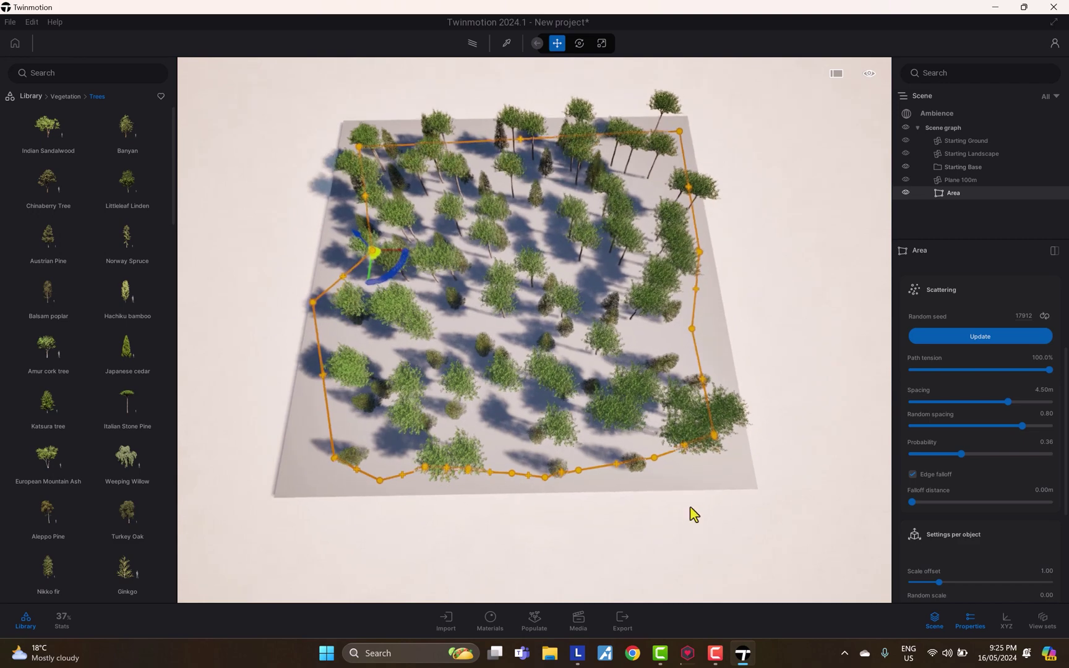
scroll(647, 472, up, 5)
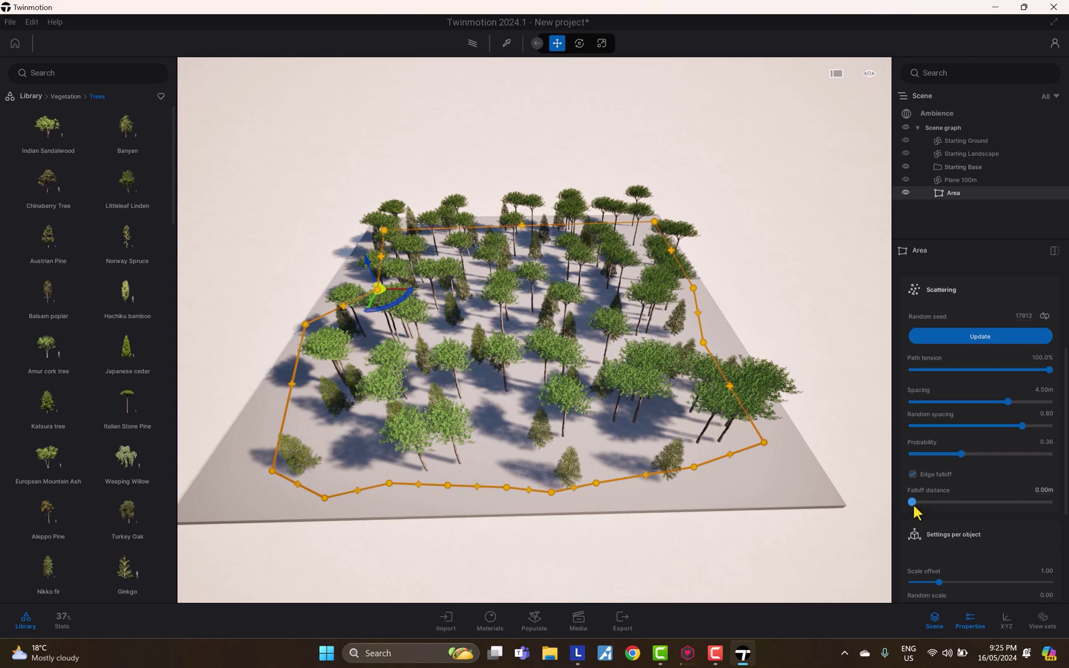
drag(912, 502, 970, 503)
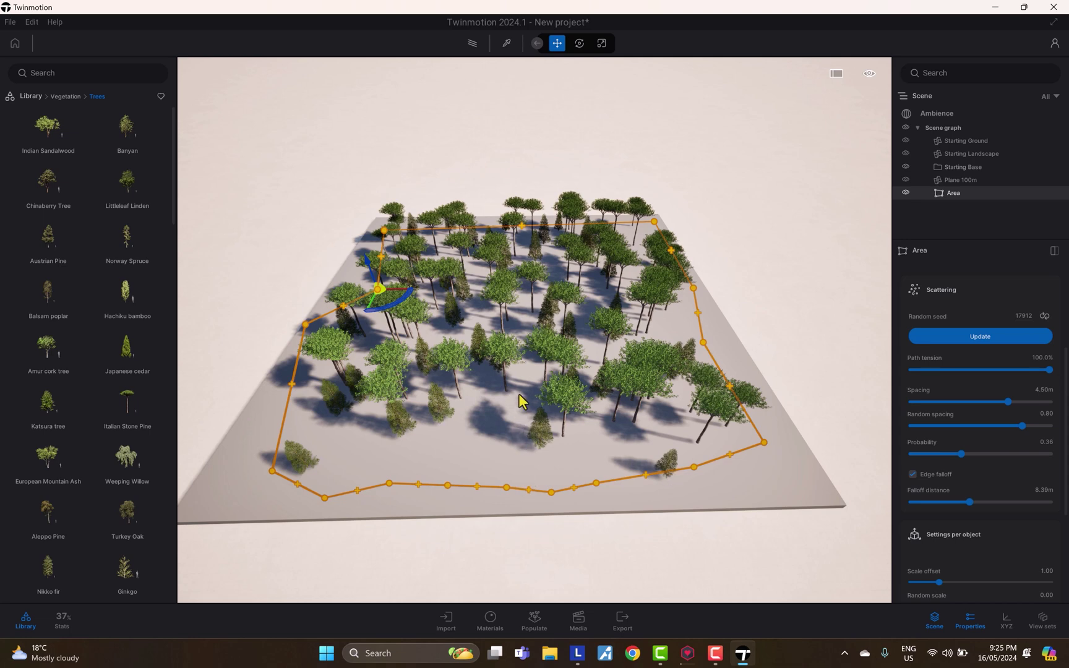
drag(983, 505, 1049, 503)
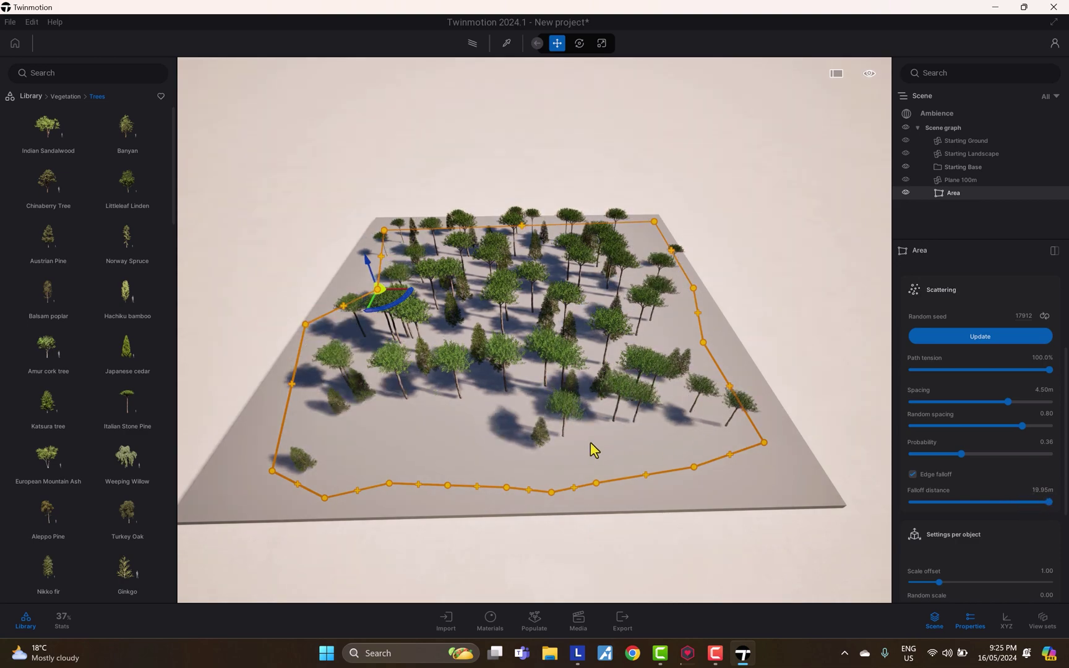
mouse_move(590, 442)
shift+middle_down()
mouse_move(637, 465)
mouse_move(621, 537)
mouse_move(600, 450)
shift+middle_up()
shift+middle_drag(663, 518, 681, 480)
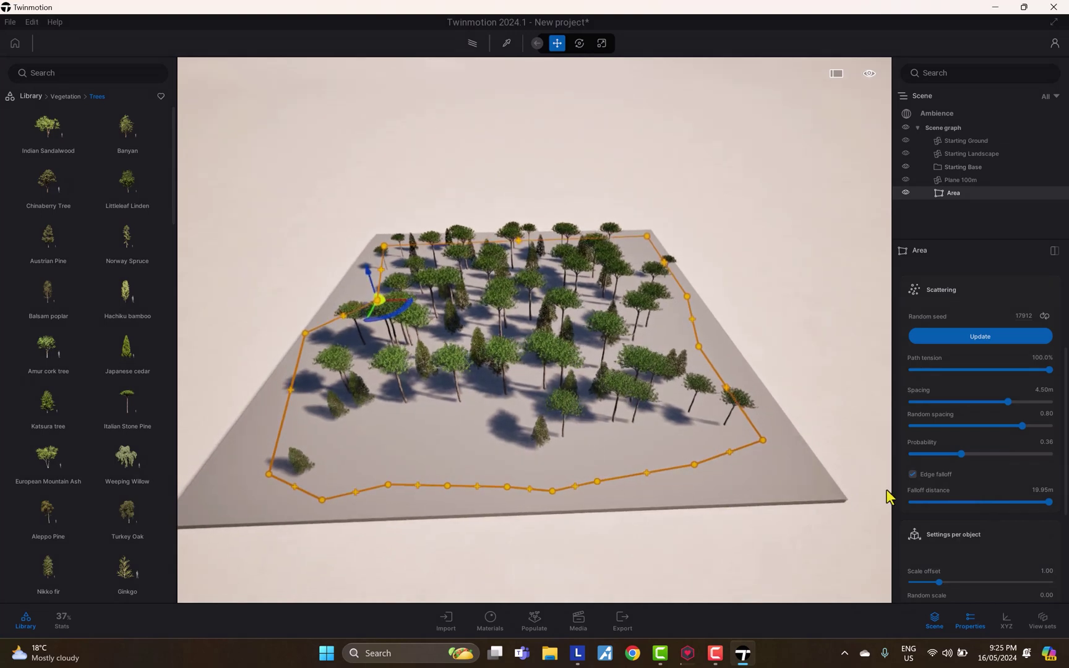
click(919, 502)
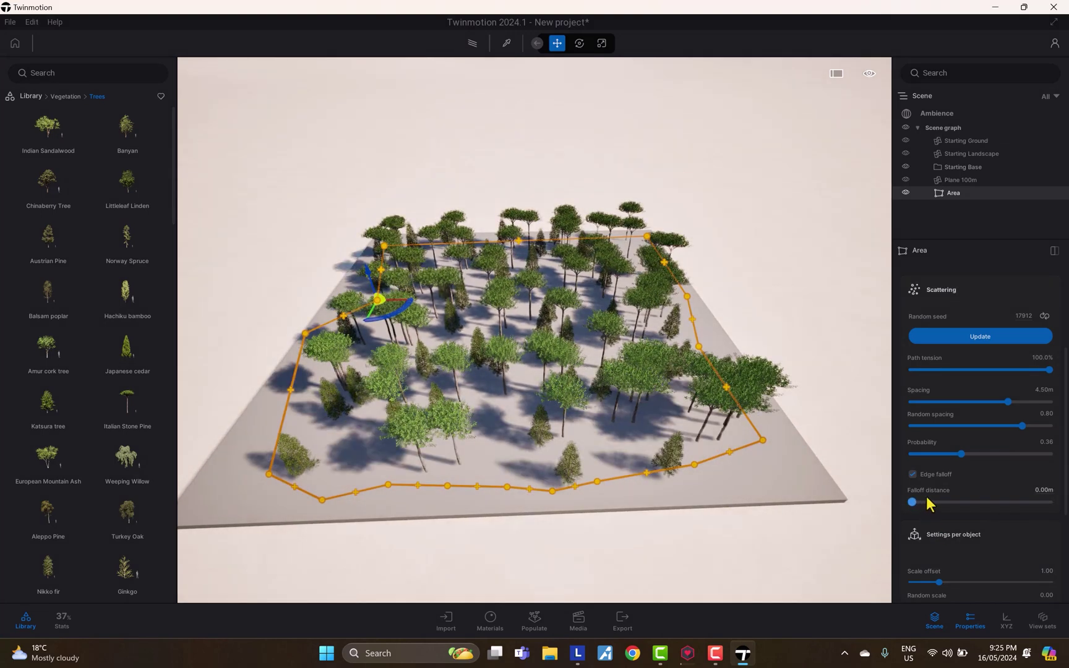
Step: Set the scale offset of the area's Japanese cedars to 0.65 in the per-object settings
drag(596, 495, 612, 492)
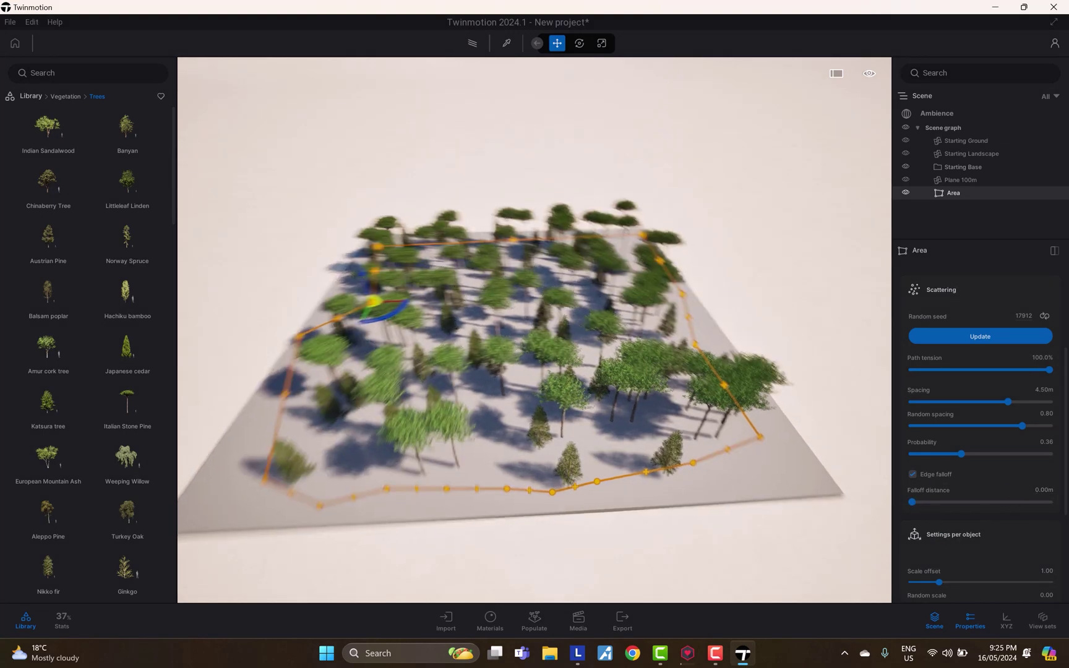
shift+middle_drag(602, 433, 609, 403)
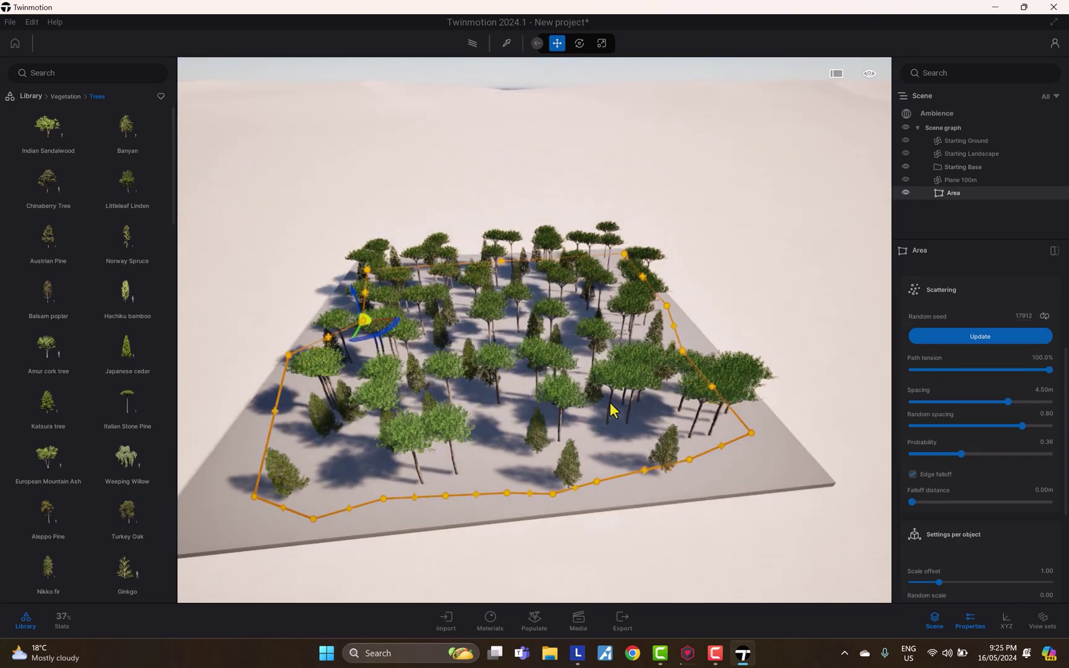
scroll(978, 465, down, 2)
scroll(968, 421, up, 5)
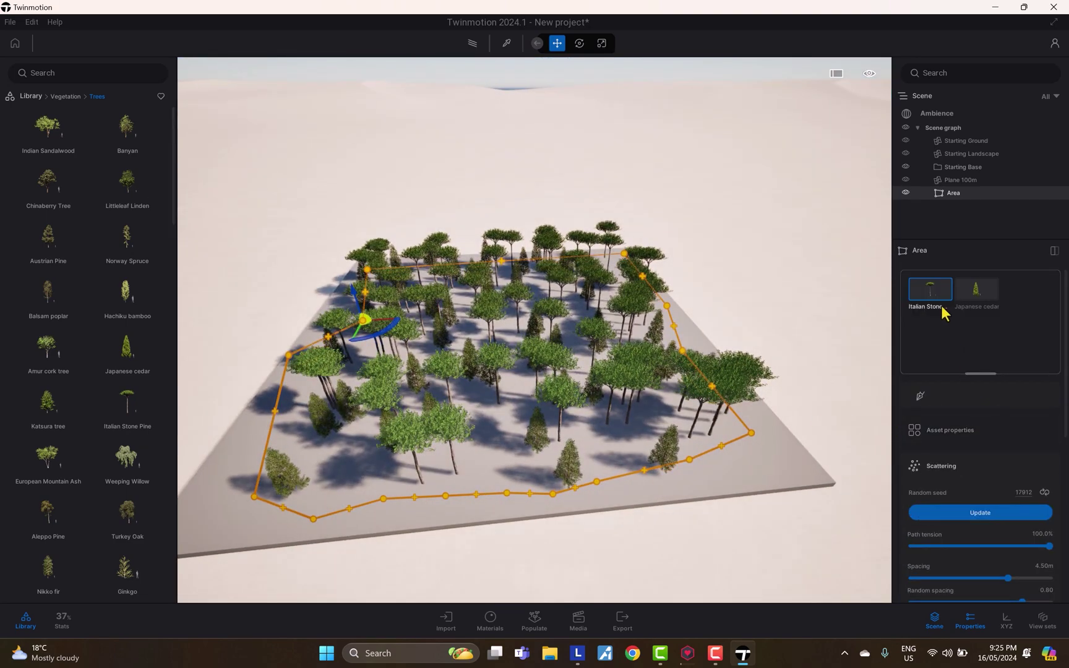
scroll(1014, 433, down, 10)
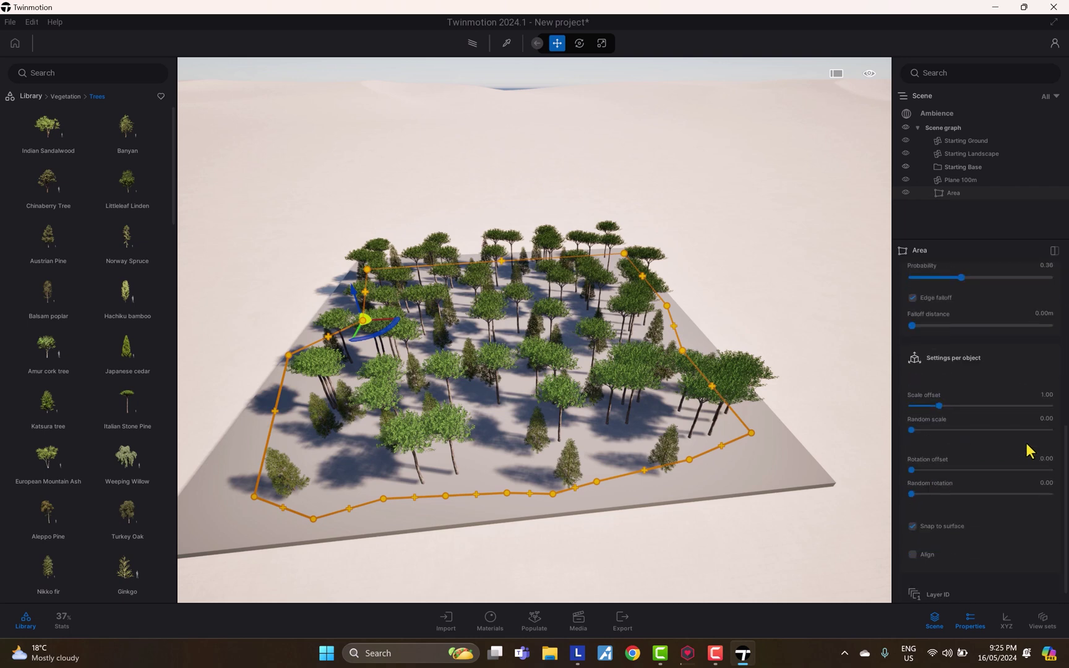
scroll(1027, 449, down, 1)
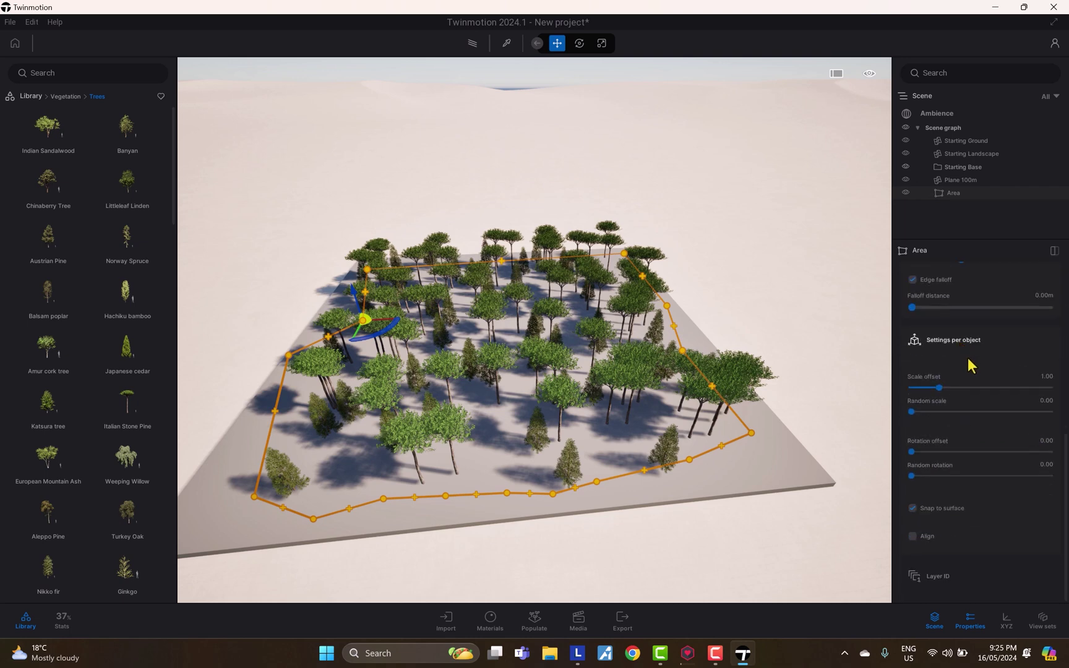
click(953, 387)
click(930, 387)
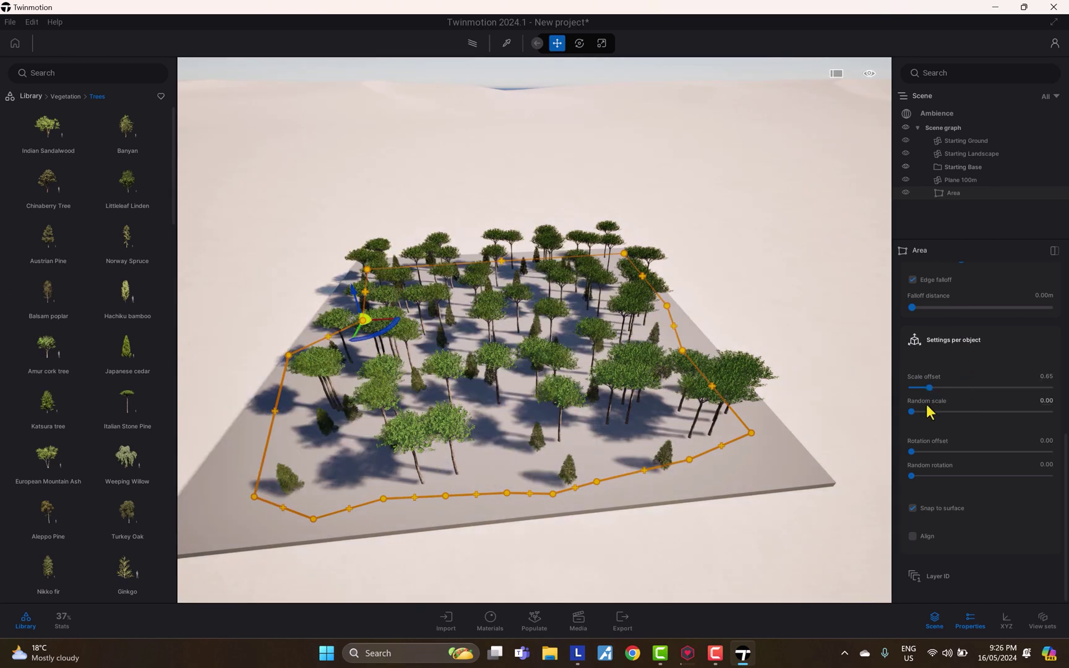
Step: Try random scales of 0.23 and 0.66 for the cedars and reduce the value to 0.19
click(943, 412)
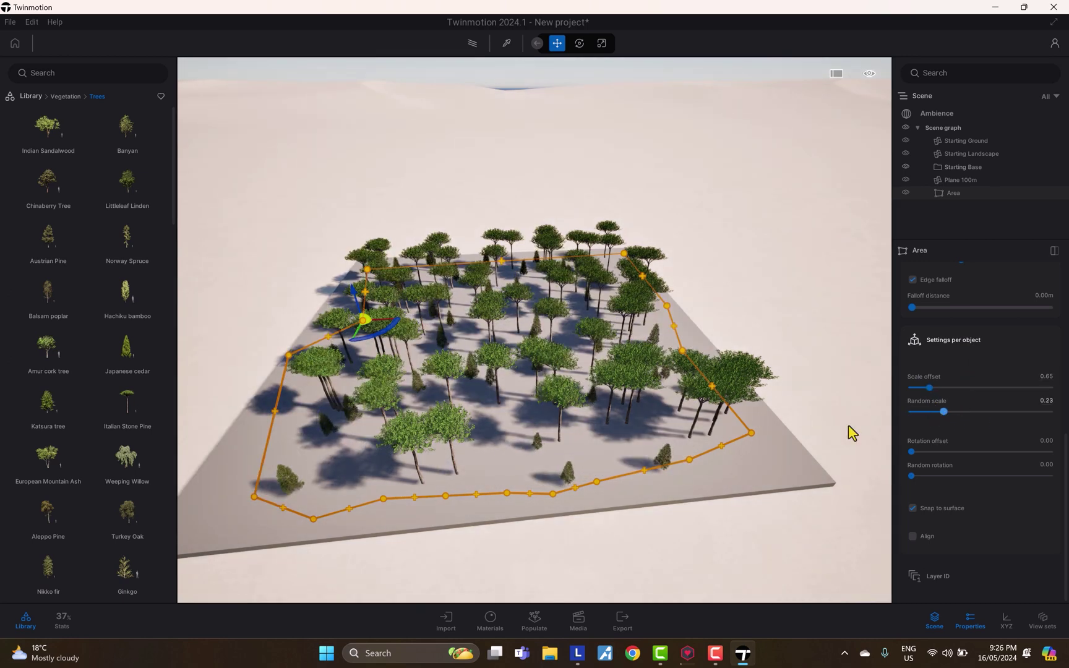
shift+middle_drag(711, 491, 705, 365)
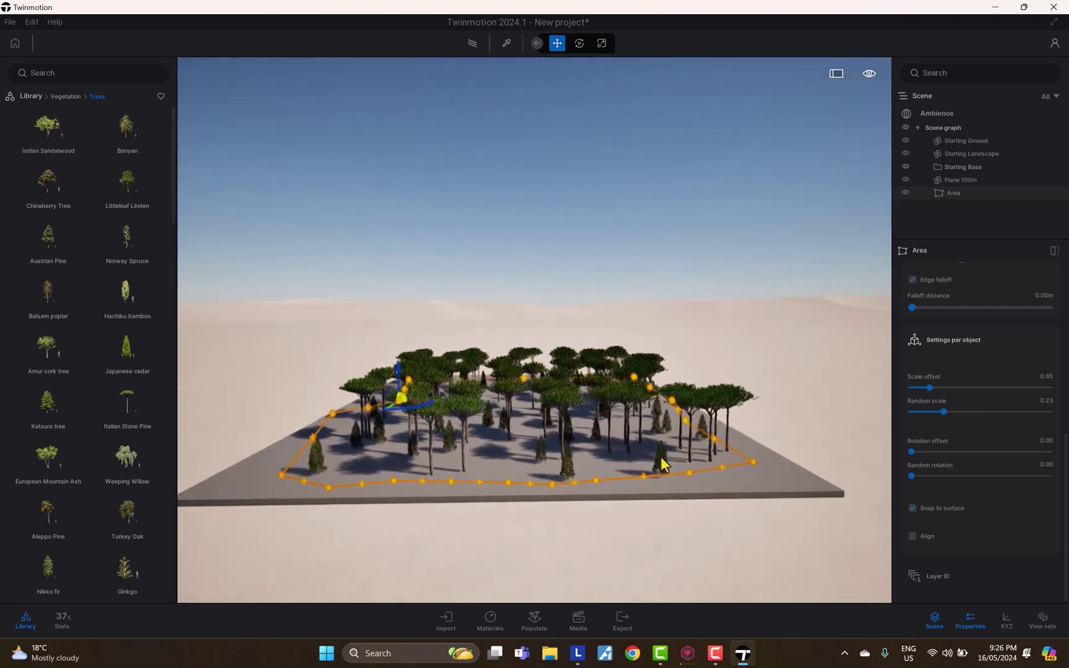
drag(944, 411, 988, 409)
click(1002, 411)
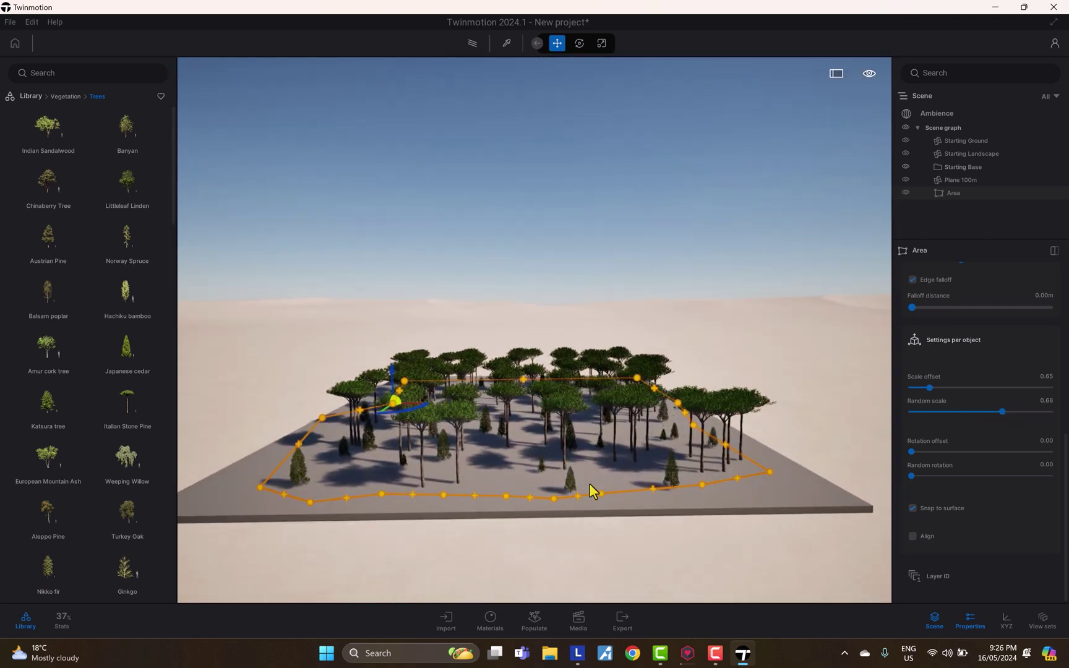
scroll(559, 509, up, 5)
middle_drag(564, 518, 589, 445)
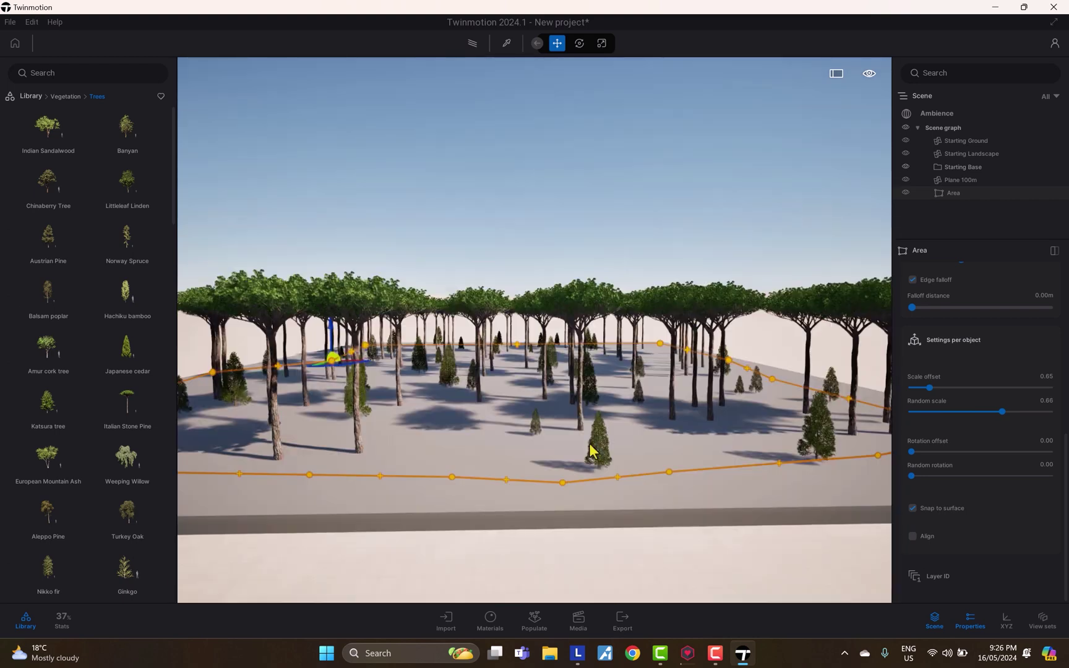
click(937, 411)
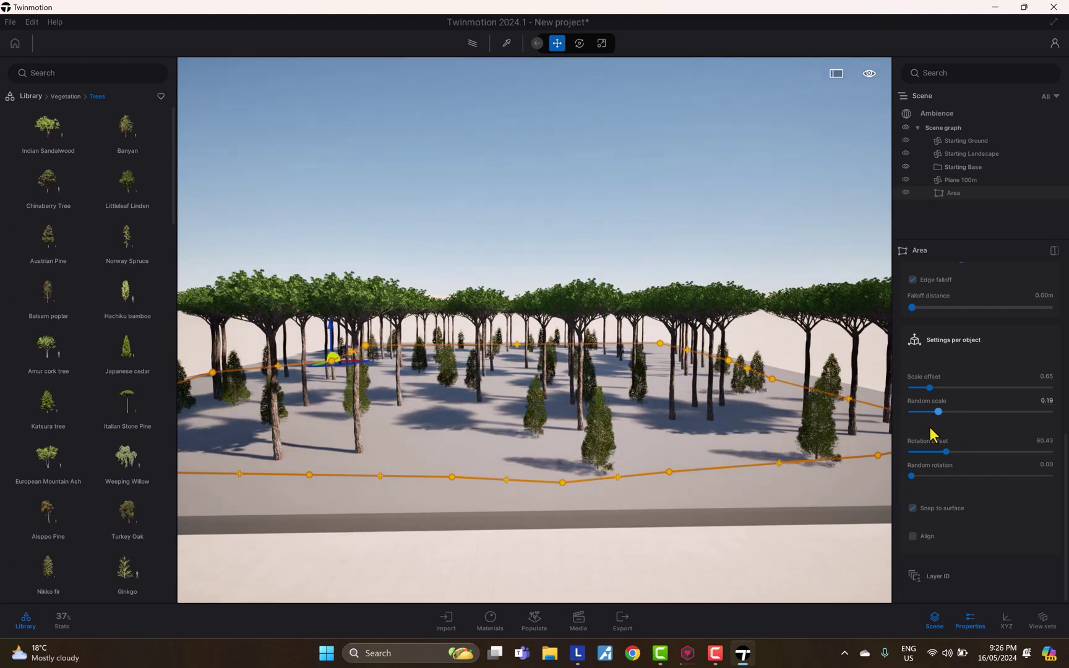
Step: Try several rotation offsets for the cedars, ending at 116.52, and raise their random rotation to 0.34 and on to 0.60
click(945, 452)
click(997, 452)
click(931, 451)
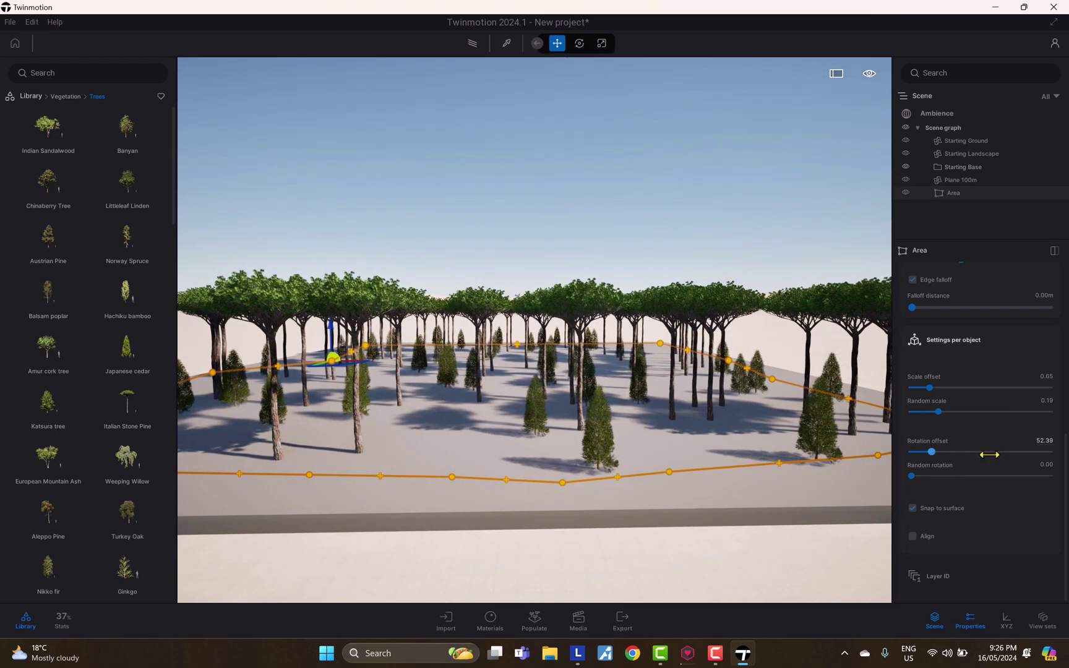
click(990, 451)
click(956, 452)
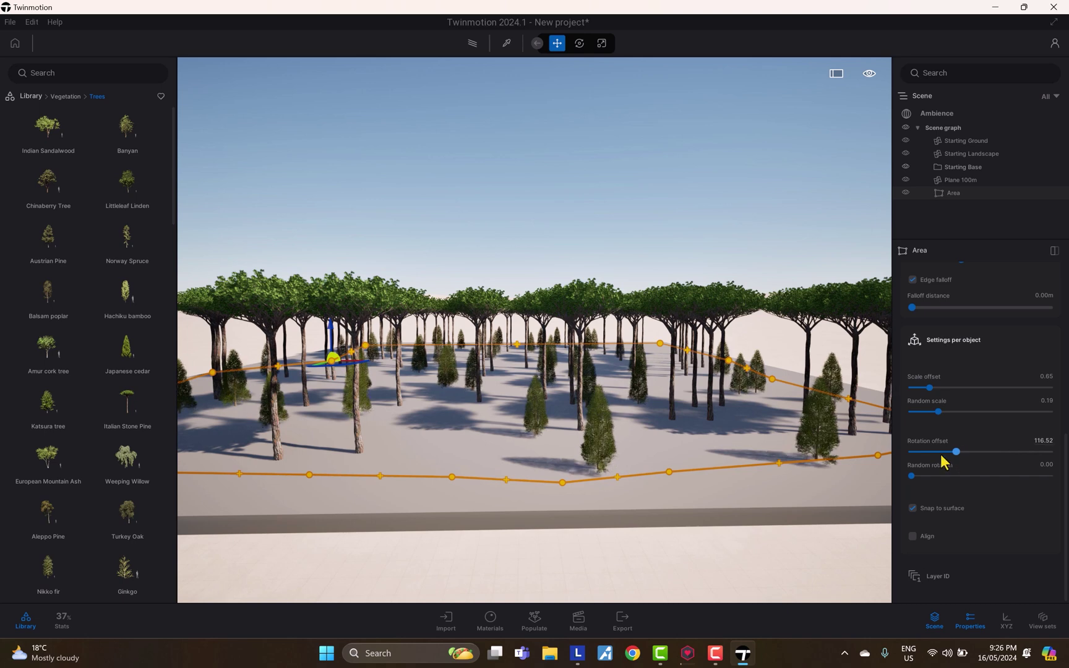
click(958, 477)
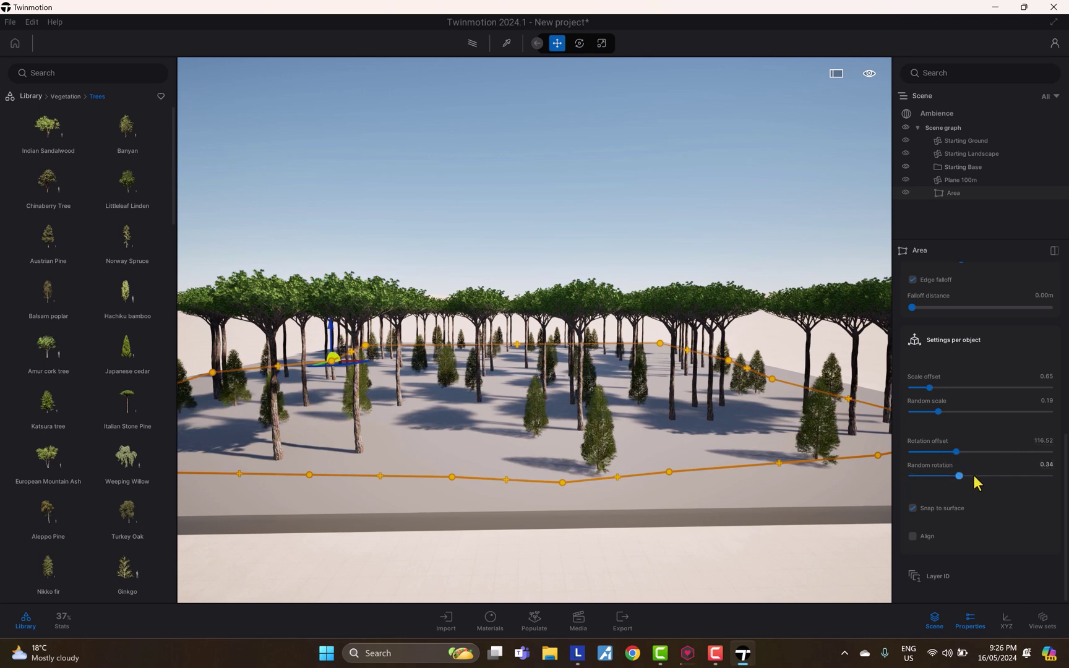
click(994, 477)
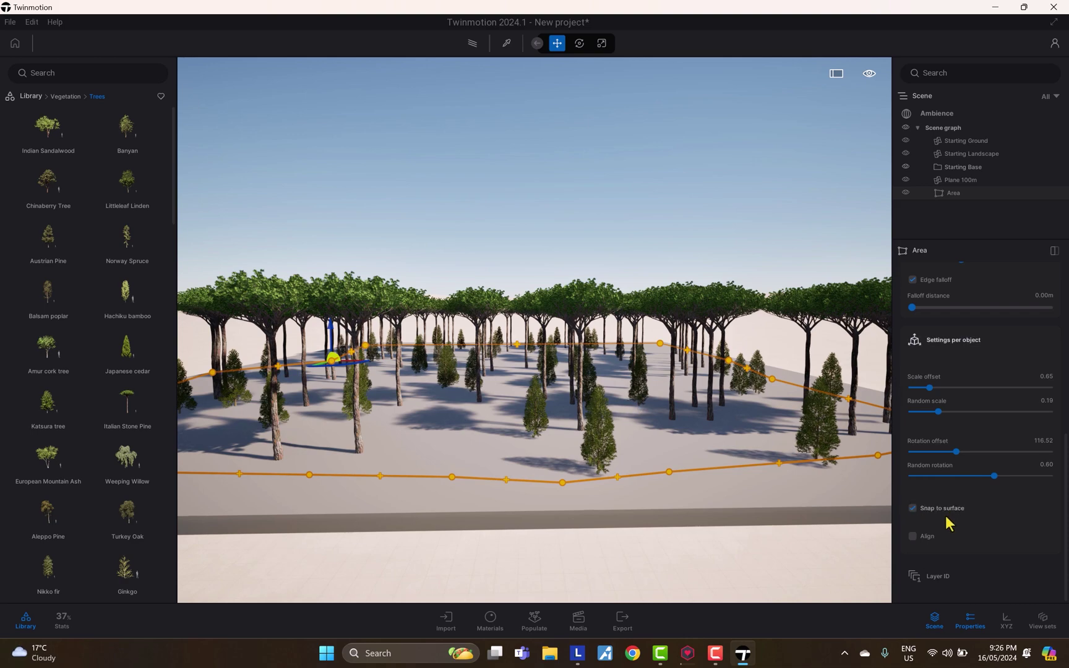
Step: Open the Populate placement tools and examine the tree-filled area from different angles and distances
scroll(555, 412, down, 3)
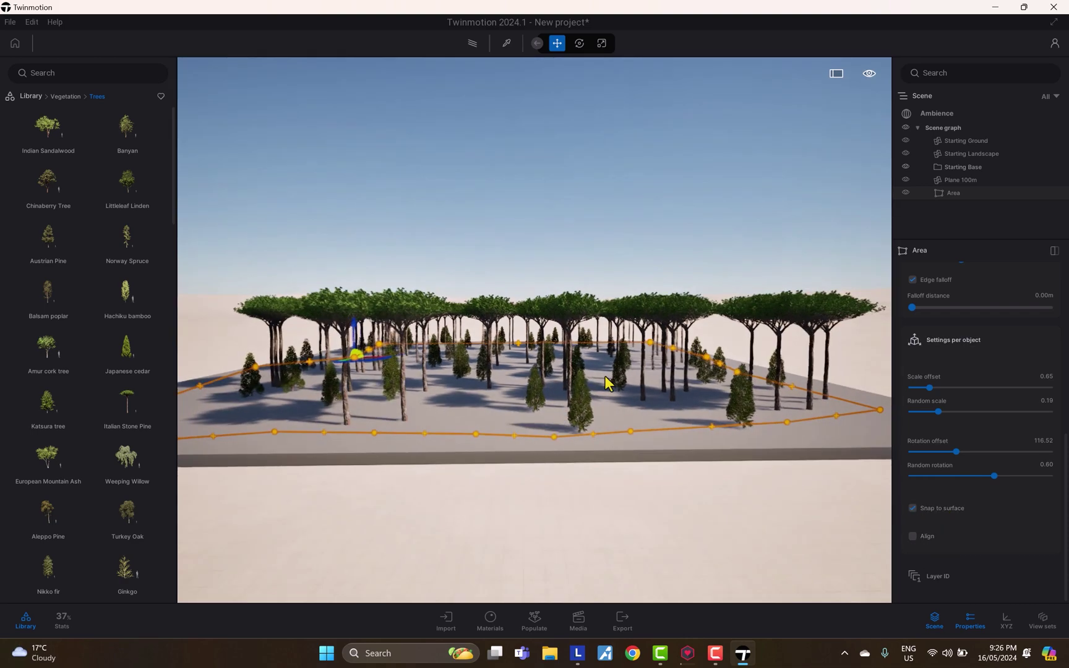
shift+middle_drag(605, 375, 598, 432)
click(534, 619)
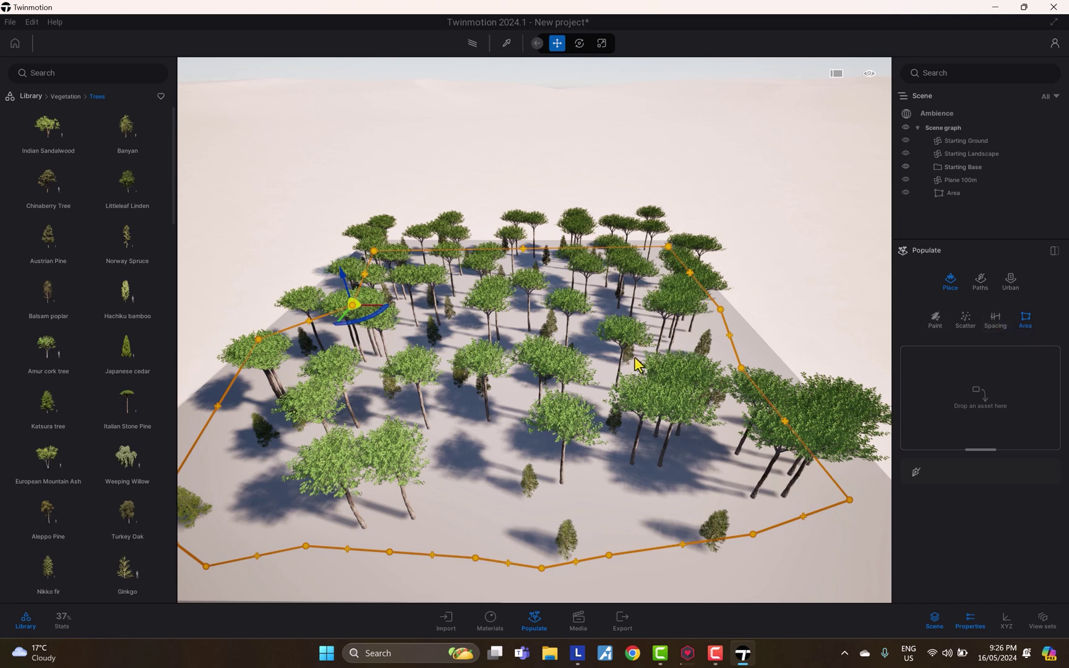
scroll(625, 365, down, 2)
scroll(575, 403, down, 2)
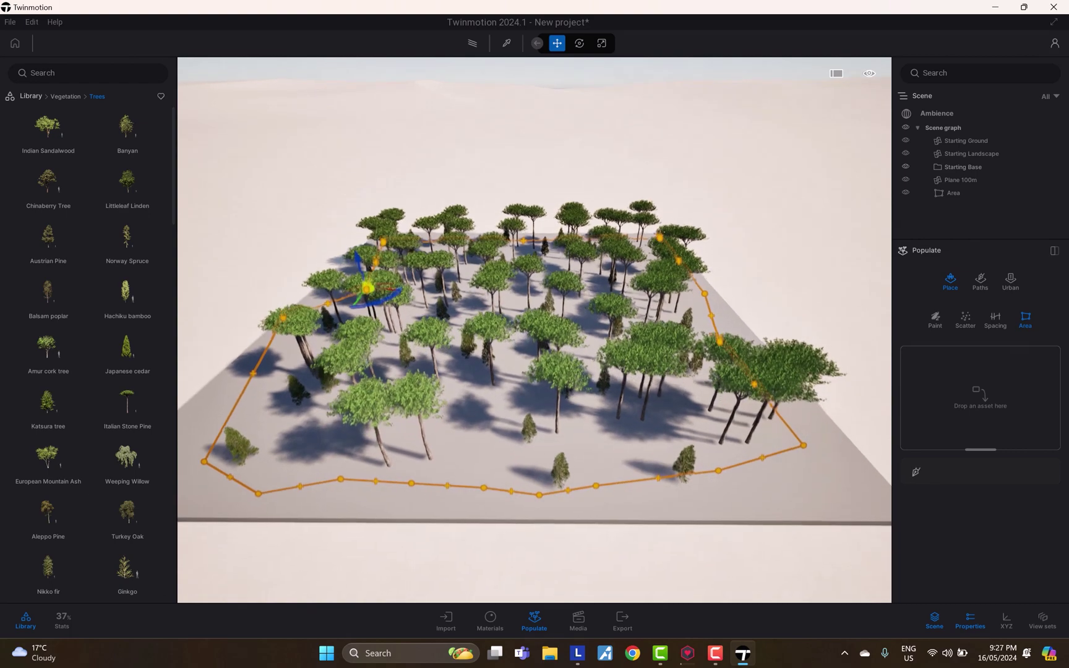
mouse_move(575, 397)
shift+middle_down()
mouse_move(609, 402)
mouse_move(612, 436)
mouse_move(578, 411)
mouse_move(575, 394)
shift+middle_up()
right_drag(581, 403, 572, 393)
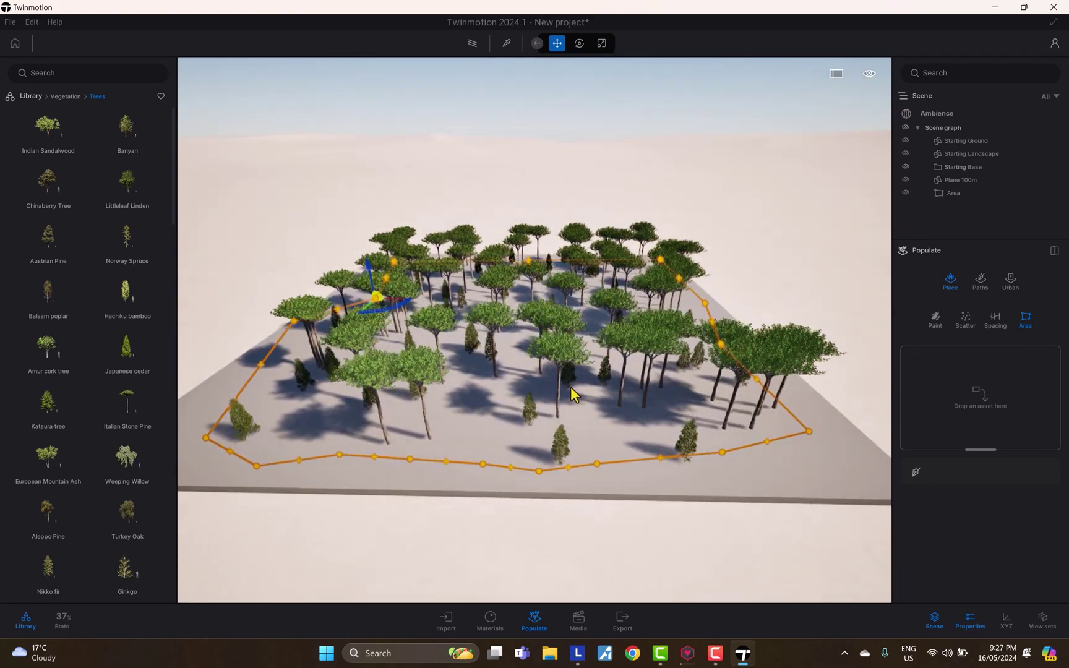
scroll(574, 387, up, 2)
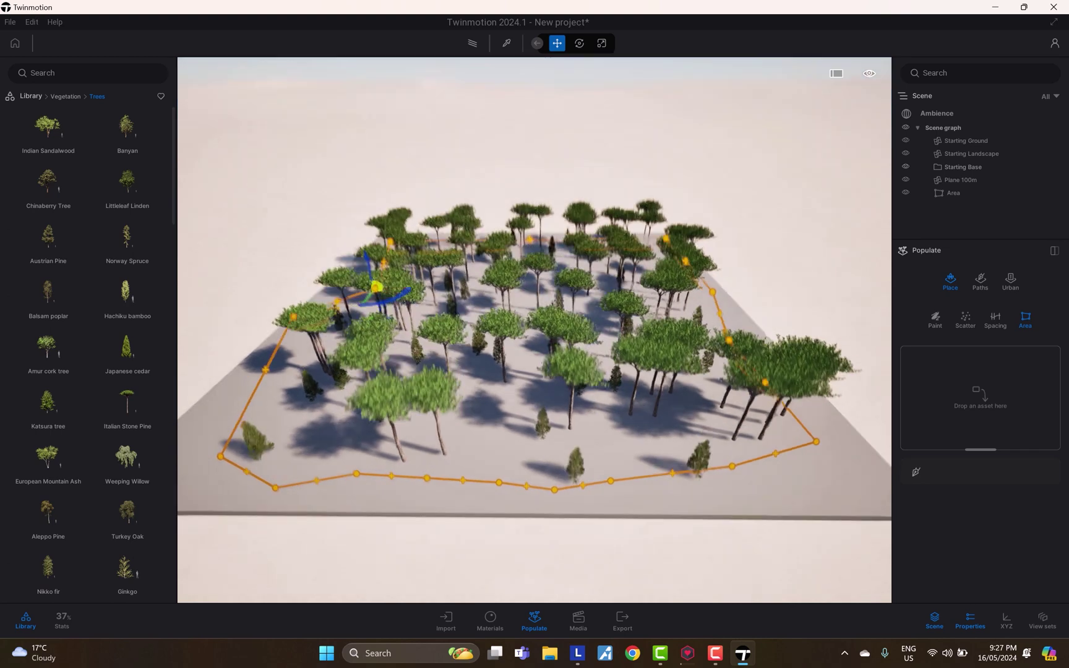